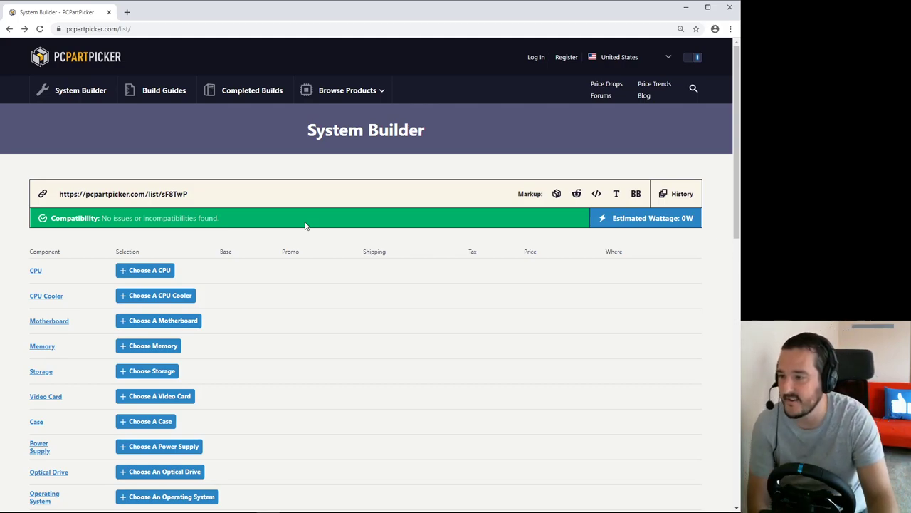
# Open the list of CPUs to choose a processor for the build.
pyautogui.scroll(-1, 126, 215)
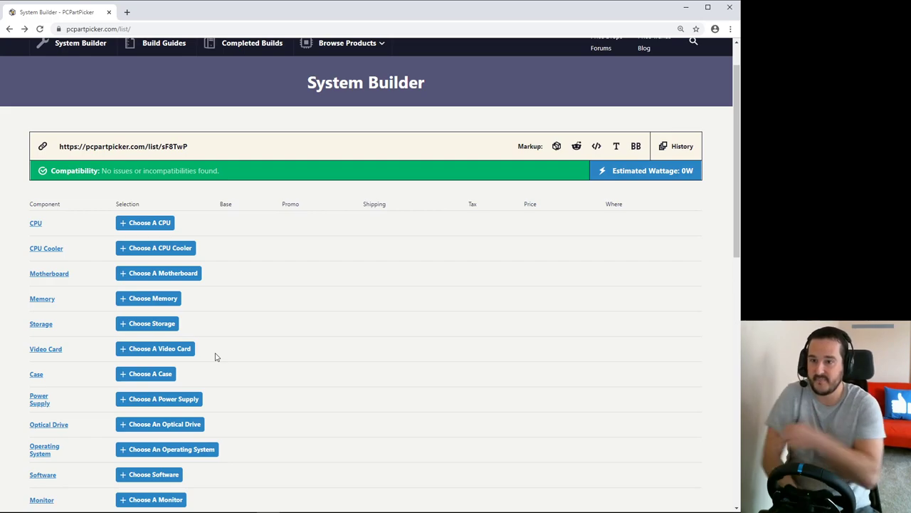
pyautogui.click(143, 223)
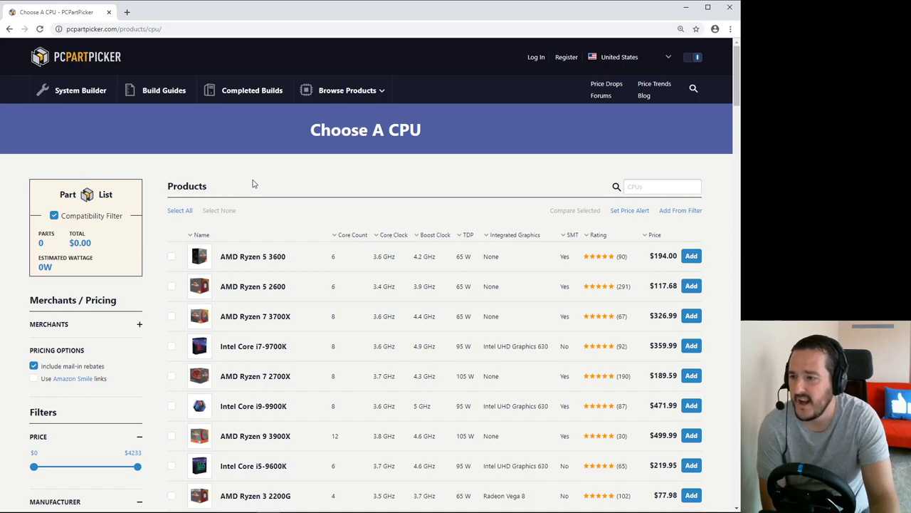
# Look through the unfiltered CPU list and the filter categories available for narrowing it.
pyautogui.scroll(-2, 175, 207)
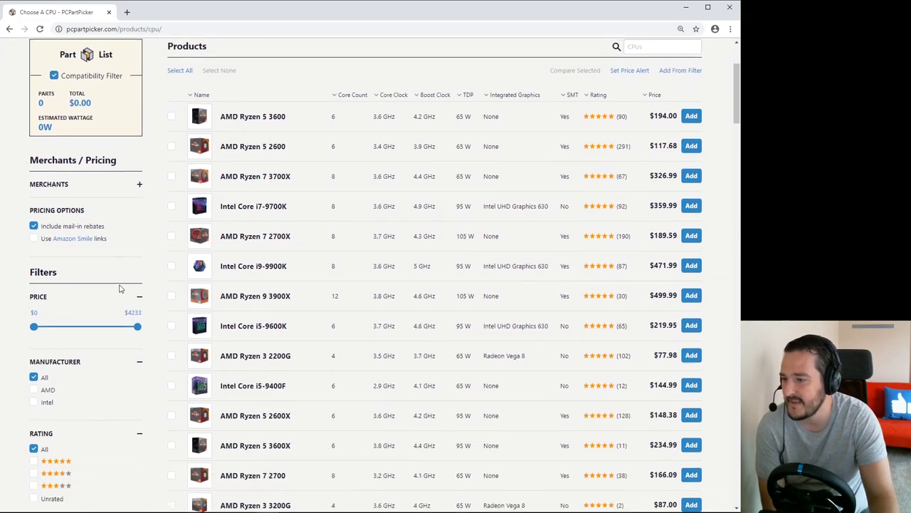
pyautogui.scroll(-5, 93, 327)
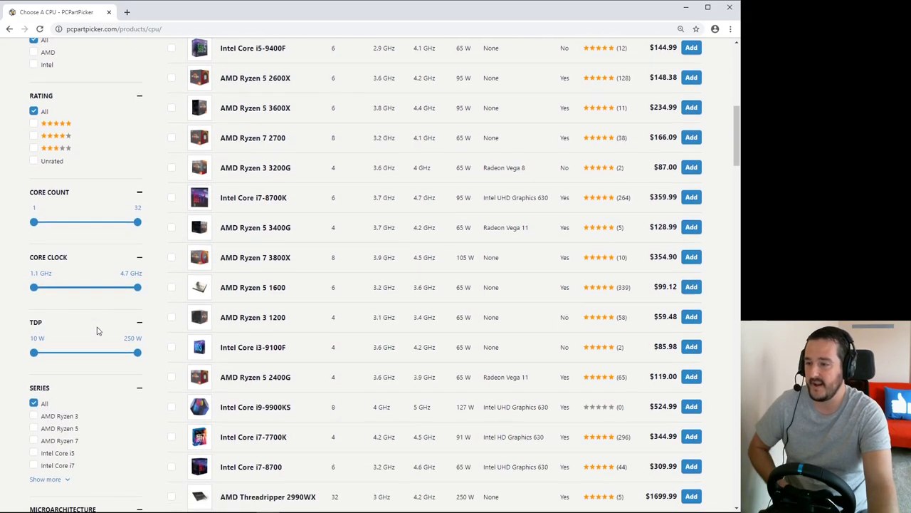
pyautogui.scroll(-5, 98, 330)
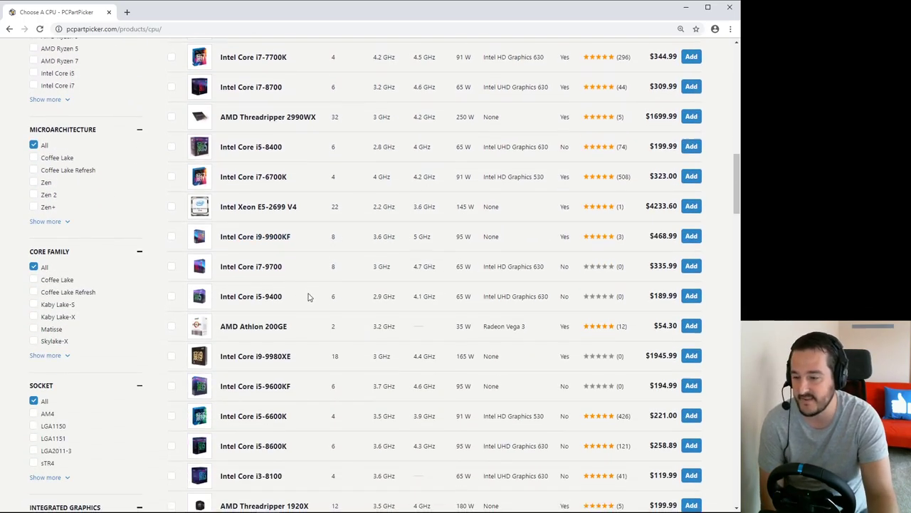
pyautogui.scroll(-15, 310, 299)
pyautogui.click(446, 288)
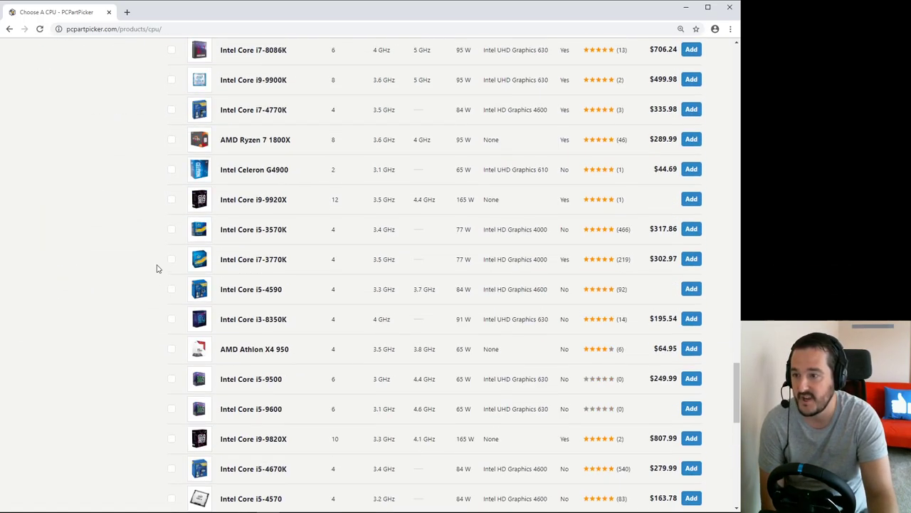
pyautogui.scroll(15, 158, 268)
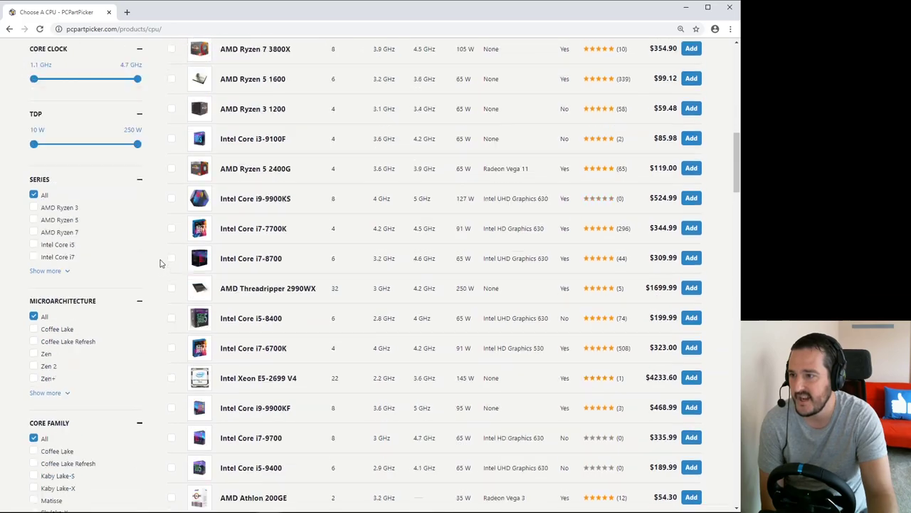
pyautogui.scroll(8, 161, 263)
pyautogui.scroll(2, 163, 245)
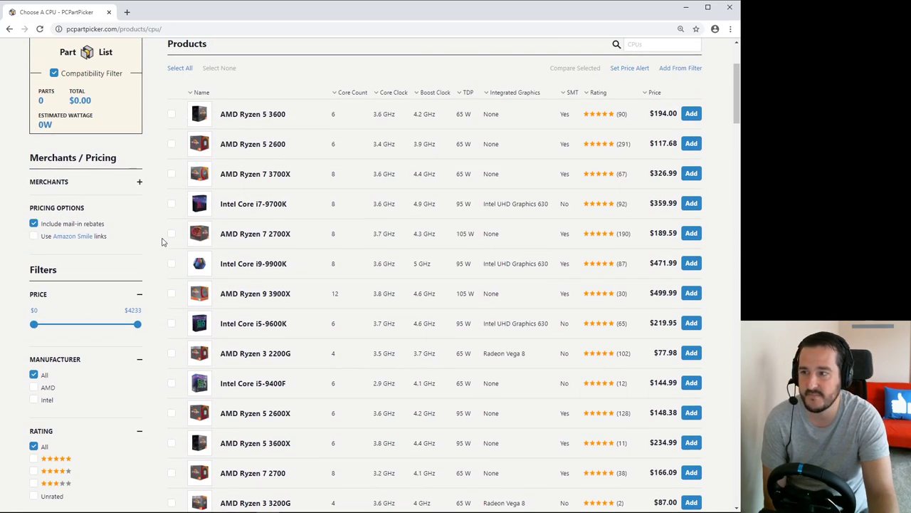
pyautogui.scroll(3, 162, 242)
pyautogui.scroll(-1, 162, 242)
pyautogui.scroll(-3, 162, 242)
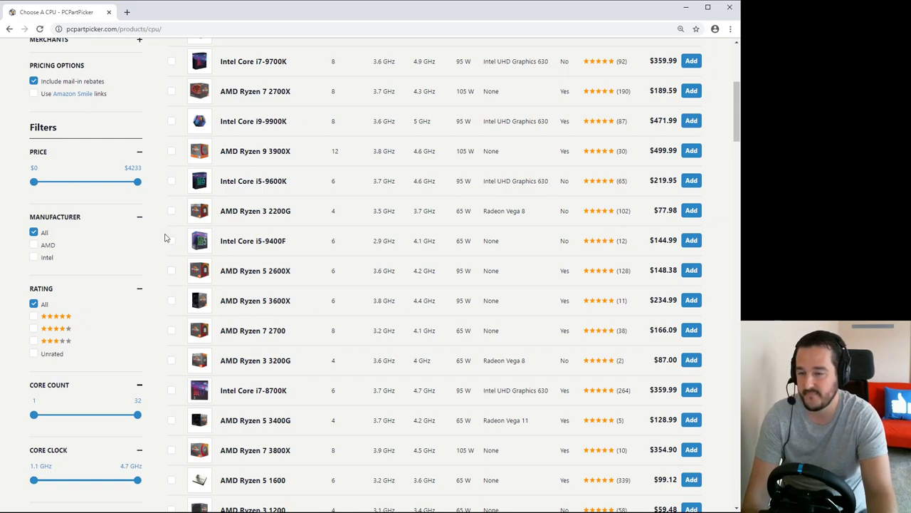
pyautogui.scroll(5, 164, 237)
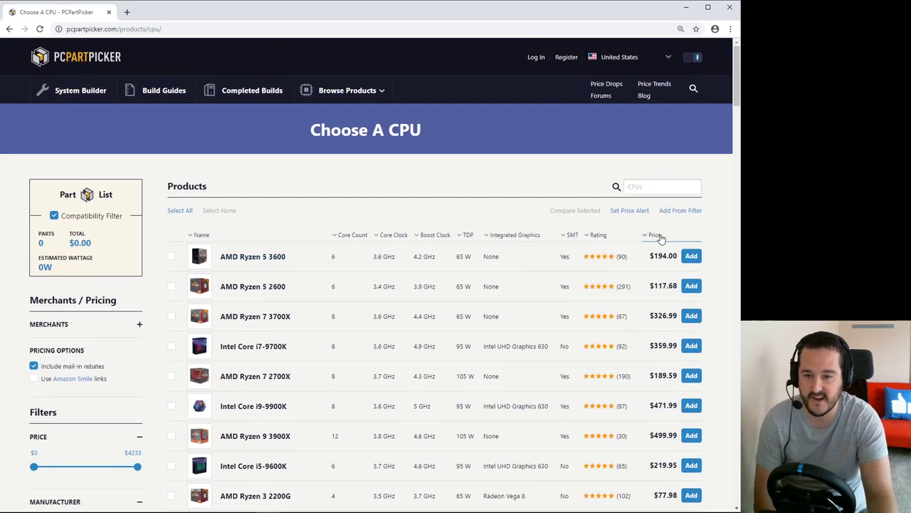
# Sort the CPUs by price, cheapest first, and set minimums of 4 cores and a 3 GHz core clock.
pyautogui.click(655, 235)
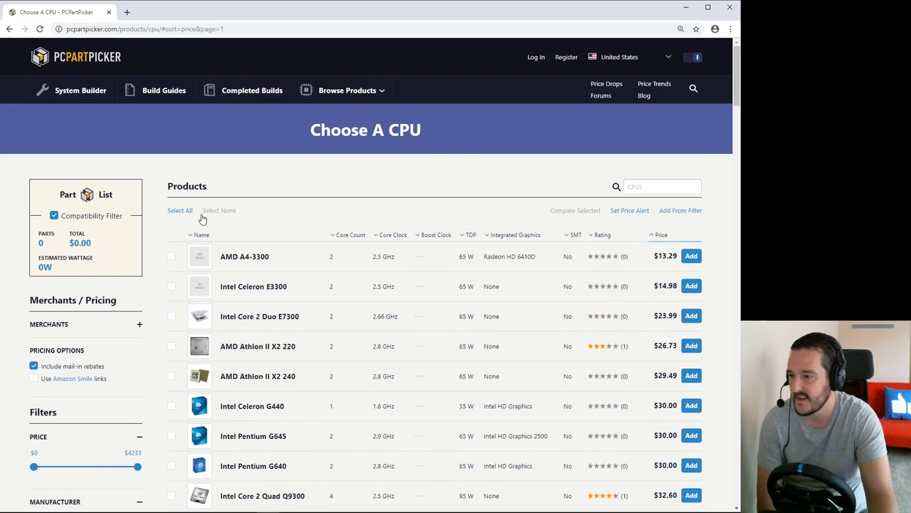
pyautogui.scroll(-3, 168, 243)
pyautogui.scroll(-3, 112, 230)
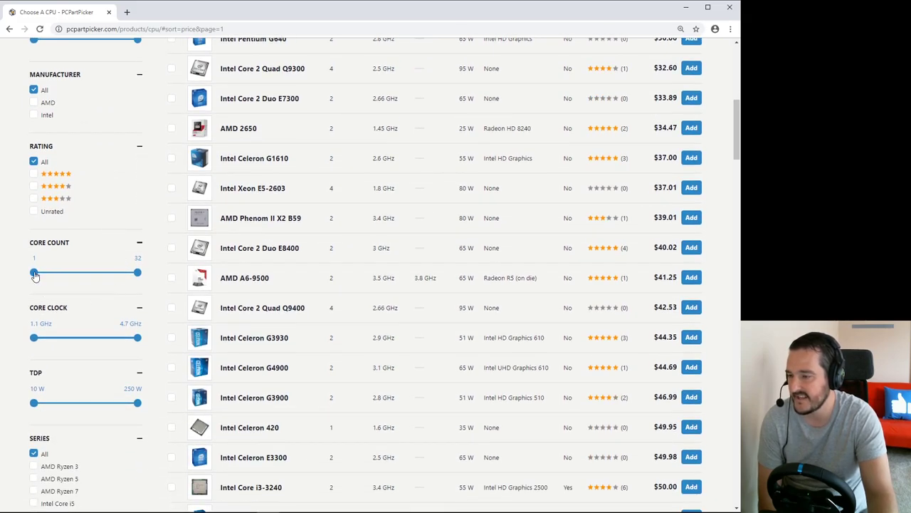
pyautogui.moveTo(34, 272); pyautogui.dragTo(43, 271)
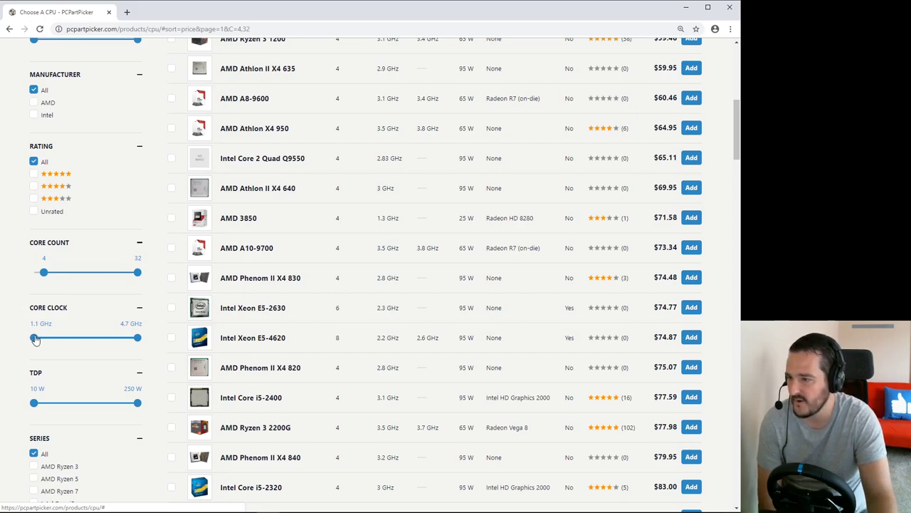
pyautogui.moveTo(33, 337); pyautogui.dragTo(90, 342)
# Expand the full list of CPU series and filter by Intel Core i5 and Intel Core i7.
pyautogui.scroll(-2, 36, 326)
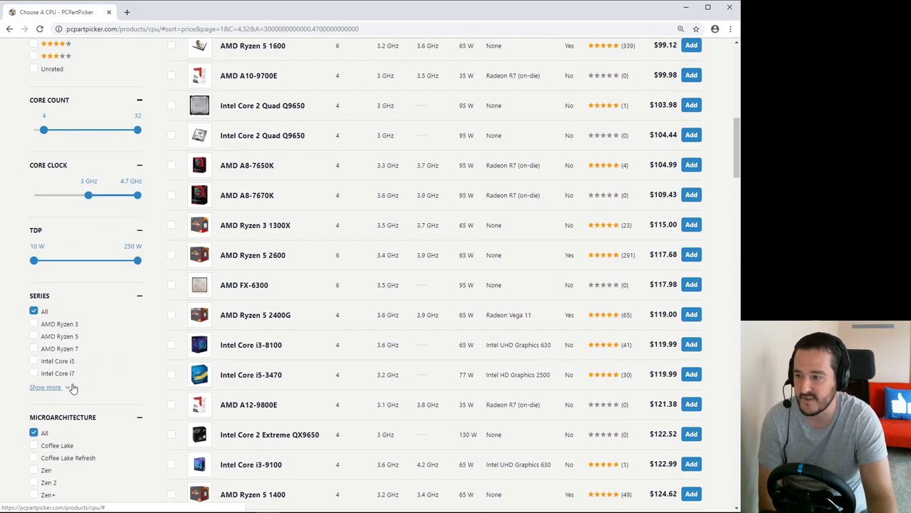
pyautogui.scroll(-1, 69, 387)
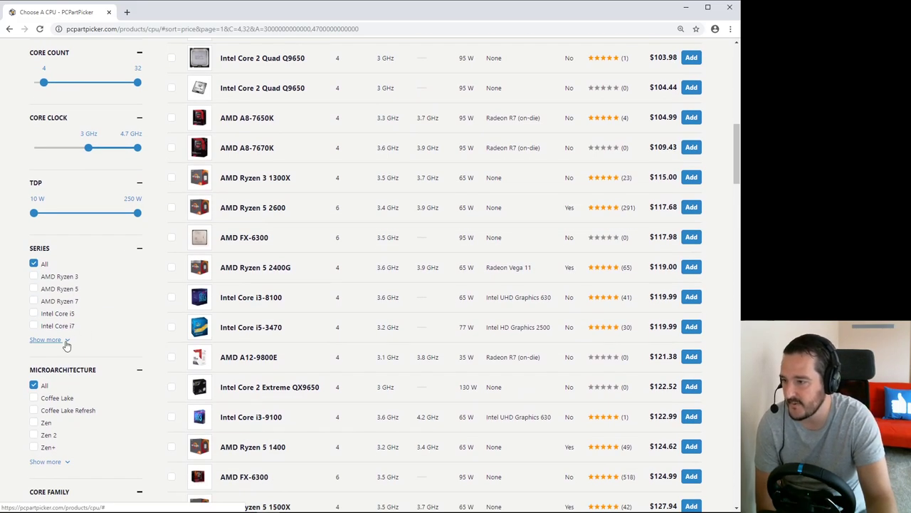
pyautogui.click(64, 341)
pyautogui.scroll(-2, 61, 336)
pyautogui.scroll(-3, 59, 334)
pyautogui.scroll(4, 53, 328)
pyautogui.scroll(-4, 47, 331)
pyautogui.click(33, 303)
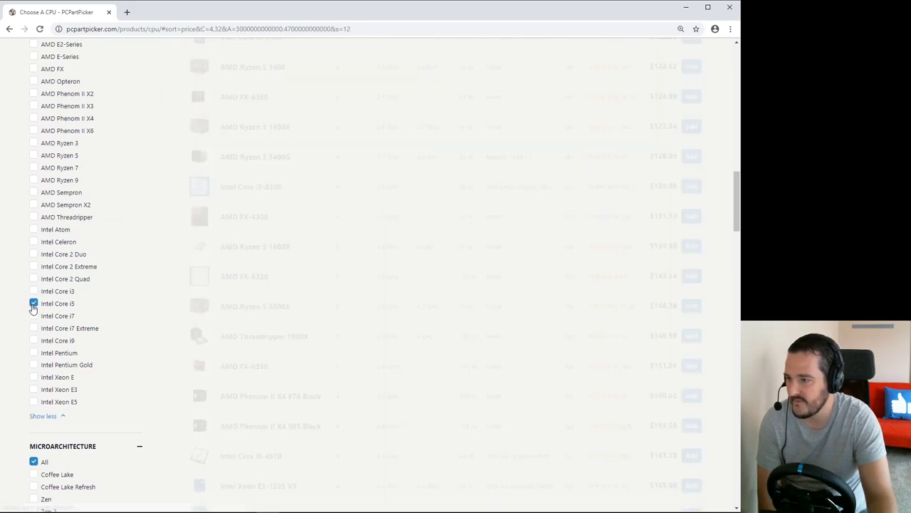
pyautogui.click(34, 315)
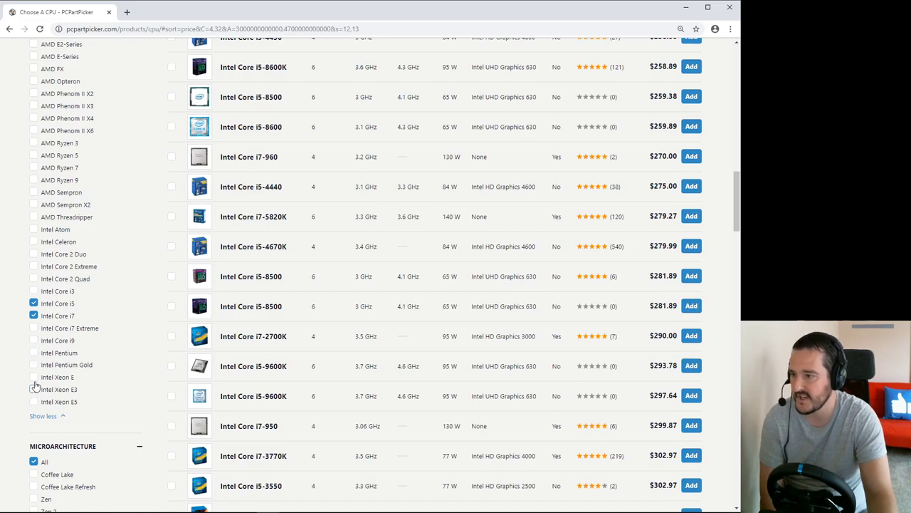
# Add AMD Ryzen 5 and AMD Ryzen 7 to the series filter.
pyautogui.scroll(2, 37, 385)
pyautogui.click(33, 299)
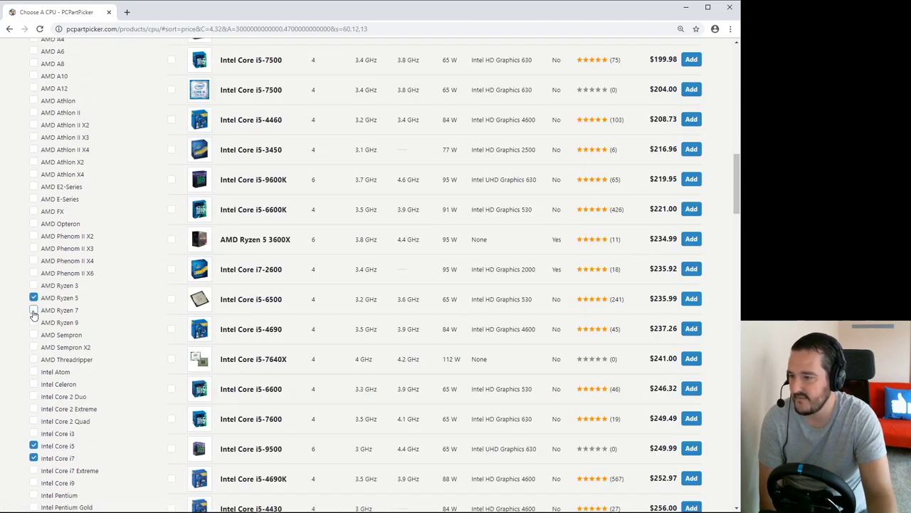
pyautogui.click(34, 311)
# Expand the full microarchitecture list and filter by Zen+, Zen 2 and Zen.
pyautogui.scroll(1, 135, 347)
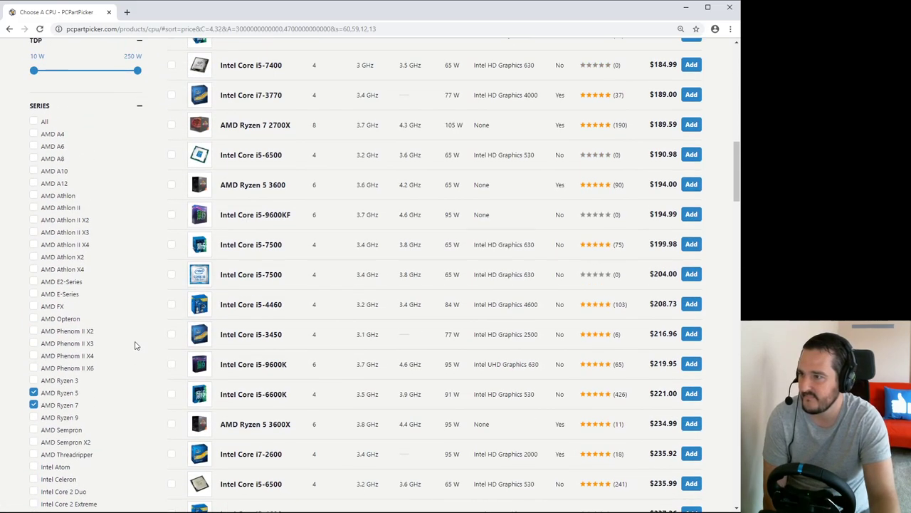
pyautogui.scroll(-6, 138, 335)
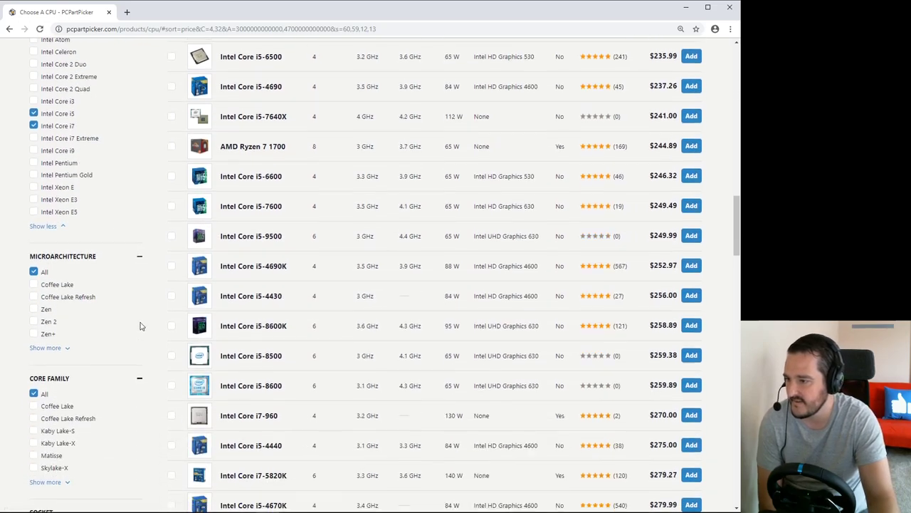
pyautogui.click(60, 349)
pyautogui.scroll(-3, 96, 334)
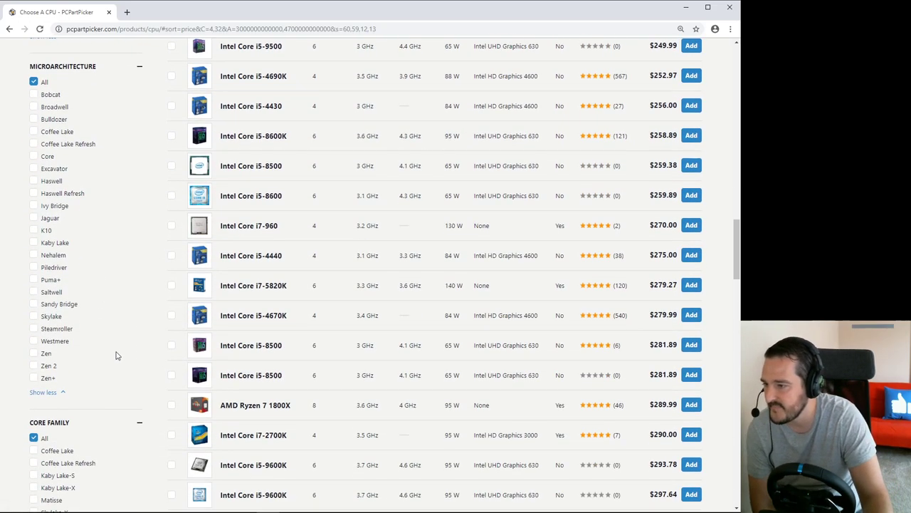
pyautogui.click(34, 376)
pyautogui.click(34, 365)
pyautogui.click(33, 353)
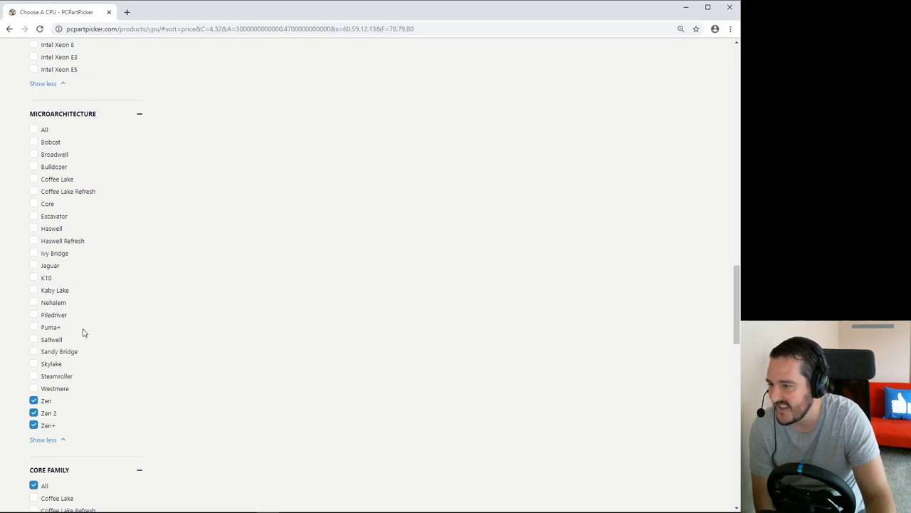
# Add Coffee Lake, Coffee Lake Refresh and Kaby Lake to the microarchitecture filter.
pyautogui.click(34, 179)
pyautogui.click(33, 191)
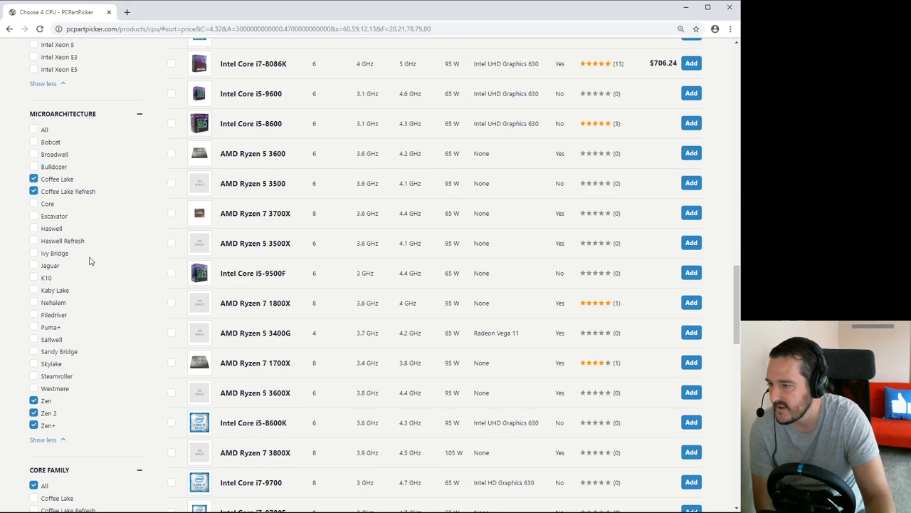
pyautogui.click(33, 289)
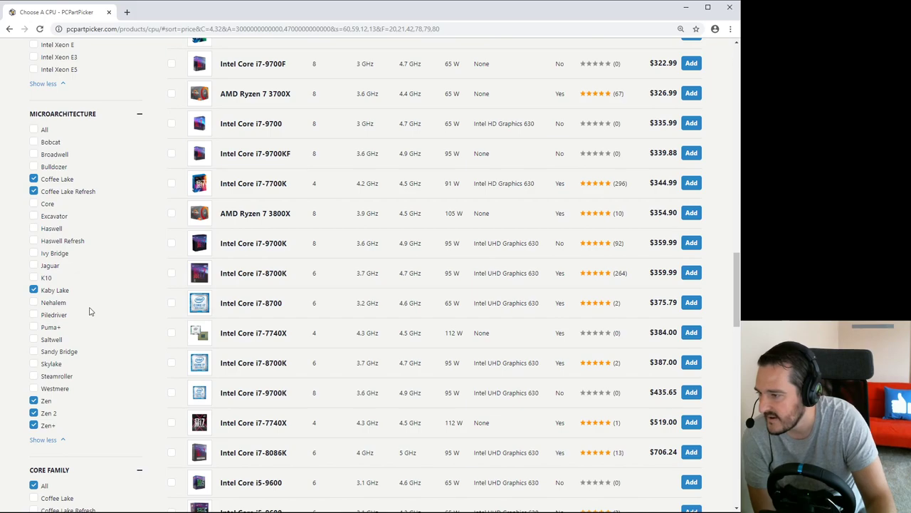
# Expand the core family list and review the remaining socket, integrated graphics, SMT and ECC support filters.
pyautogui.scroll(-3, 92, 311)
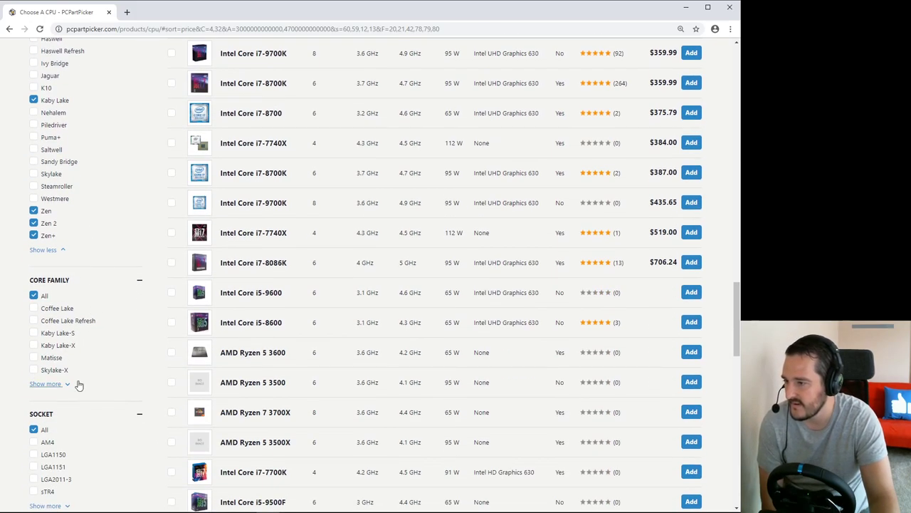
pyautogui.click(47, 384)
pyautogui.scroll(-5, 111, 321)
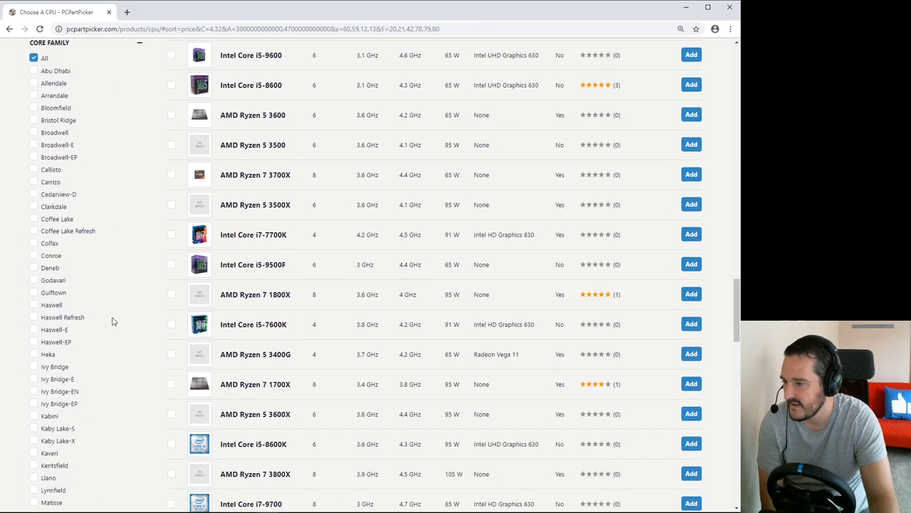
pyautogui.scroll(-8, 112, 320)
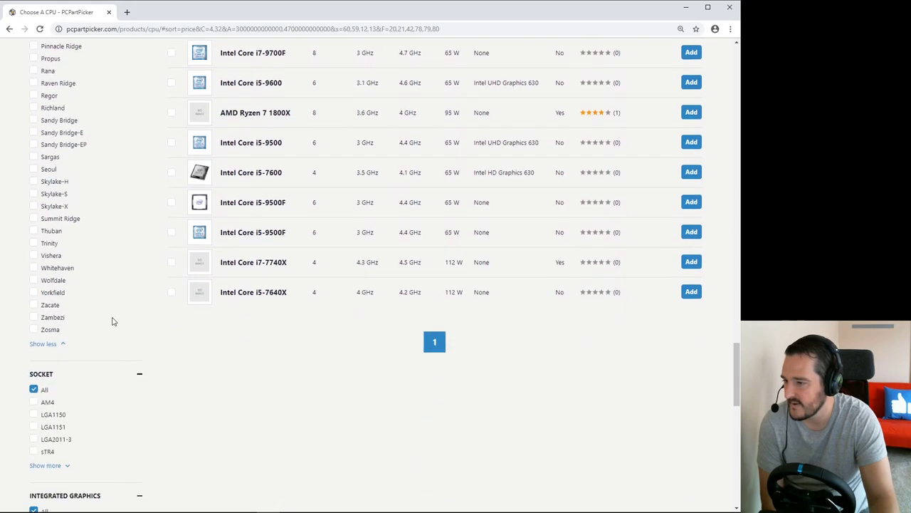
pyautogui.scroll(-4, 112, 321)
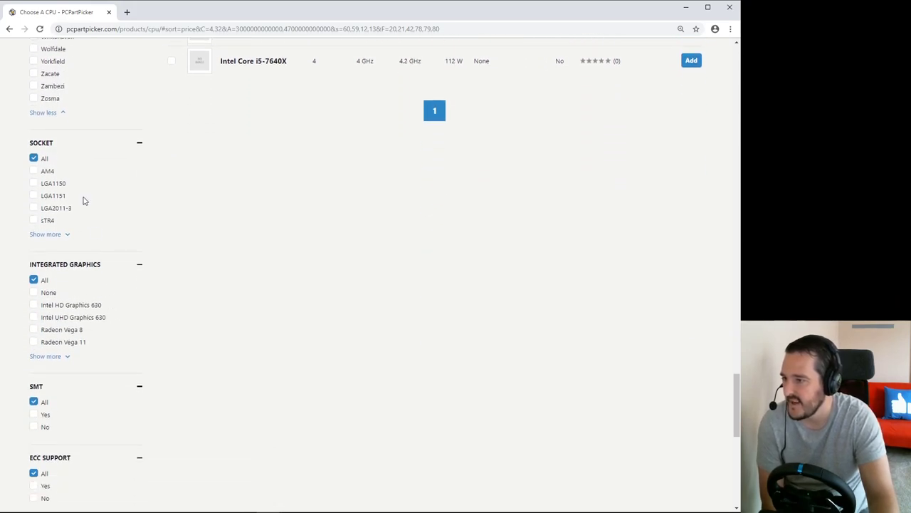
pyautogui.scroll(-2, 84, 199)
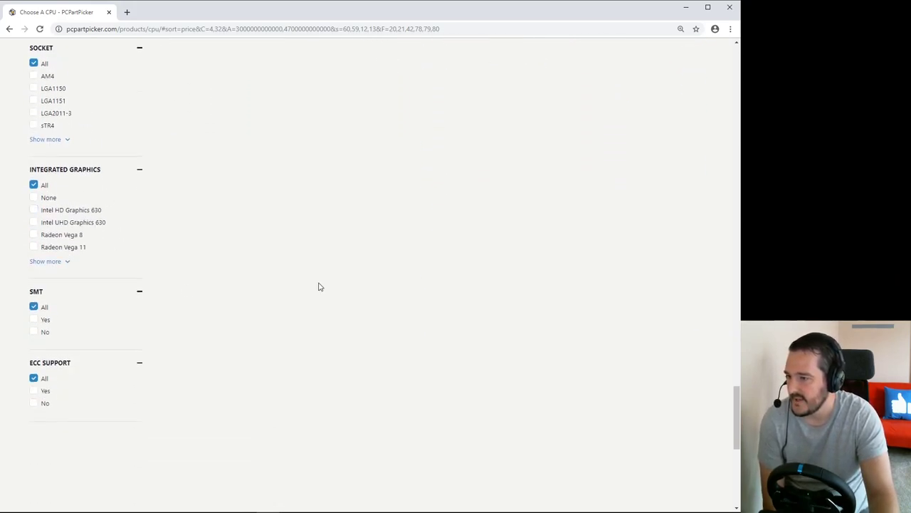
# Limit the filtered CPUs to a maximum price of $200.
pyautogui.scroll(20, 320, 285)
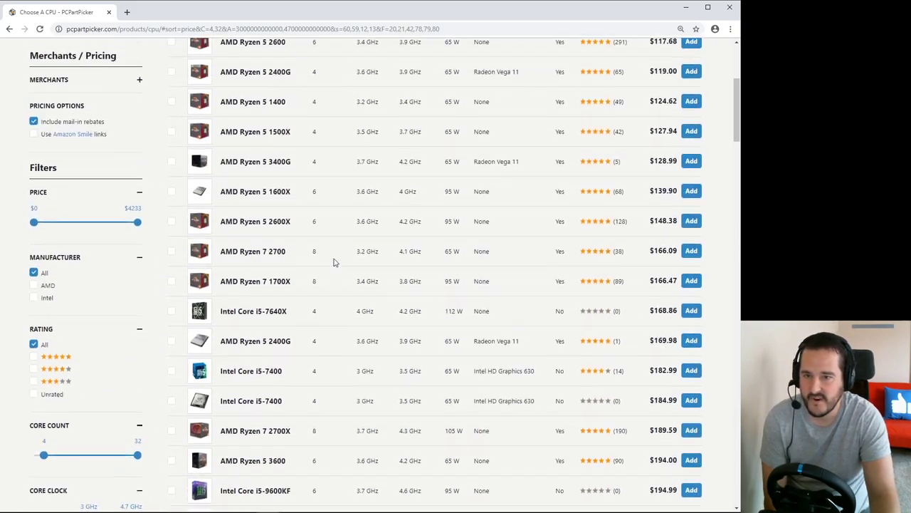
pyautogui.scroll(4, 334, 260)
pyautogui.scroll(-3, 107, 334)
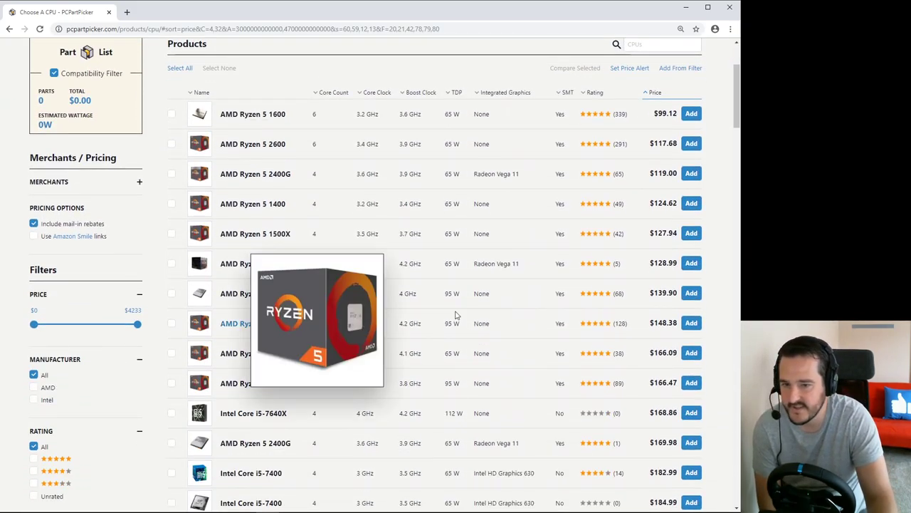
pyautogui.scroll(-5, 498, 313)
pyautogui.scroll(6, 170, 303)
pyautogui.moveTo(138, 372); pyautogui.dragTo(56, 373)
# Examine the filtered CPUs, checking the integrated graphics entry of the $182.99 Intel Core i5-7400.
pyautogui.scroll(-1, 451, 186)
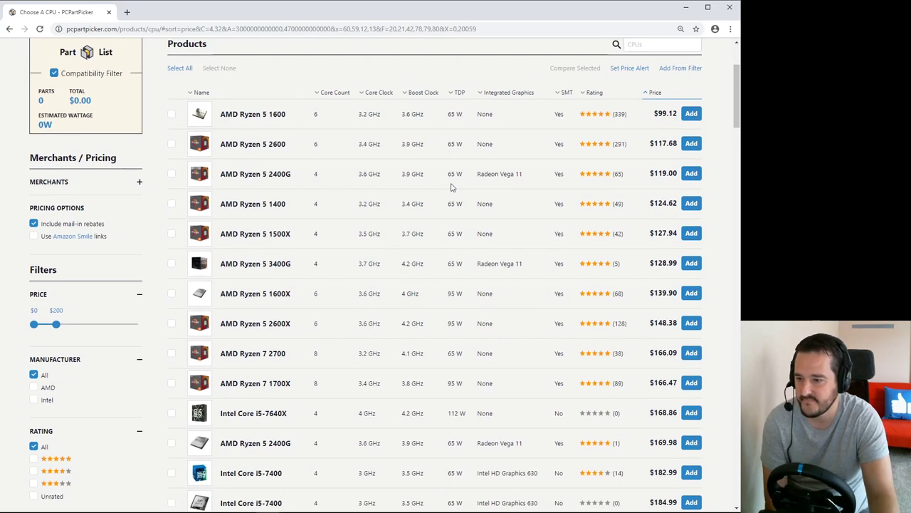
pyautogui.scroll(-1, 343, 153)
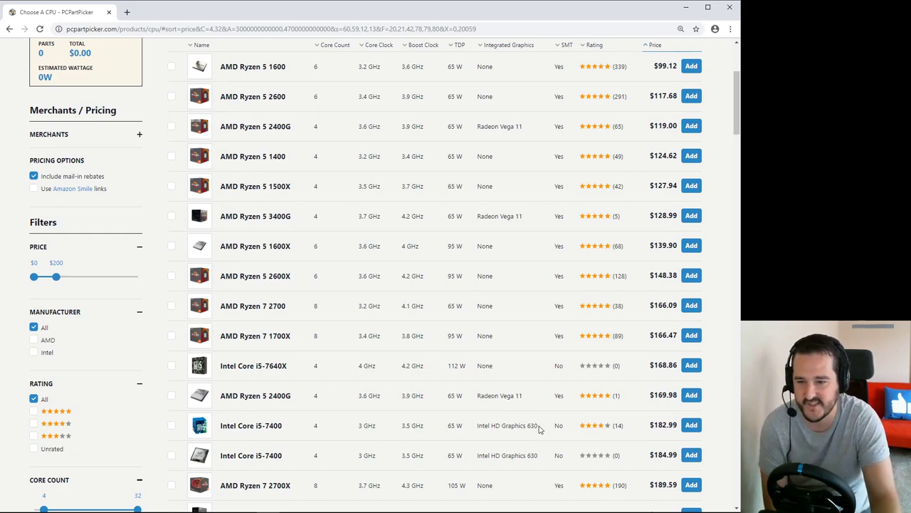
pyautogui.moveTo(539, 429); pyautogui.dragTo(479, 427)
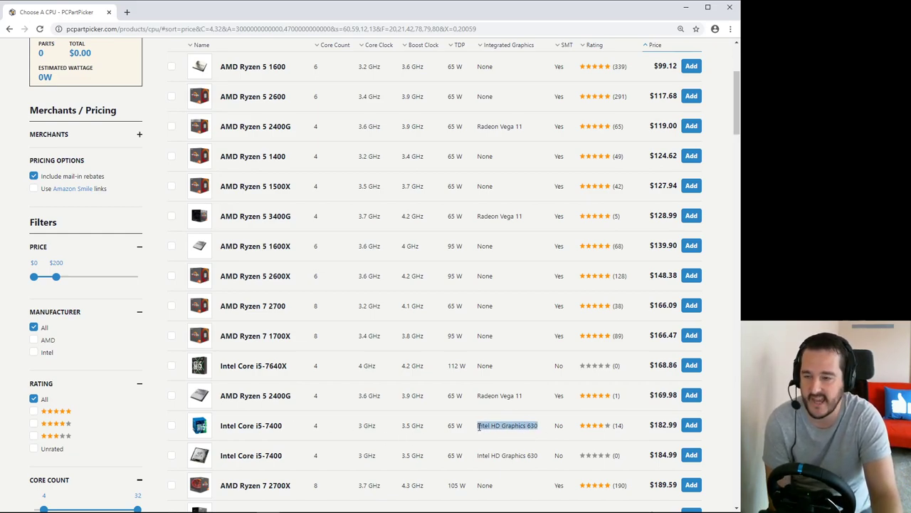
pyautogui.click(514, 423)
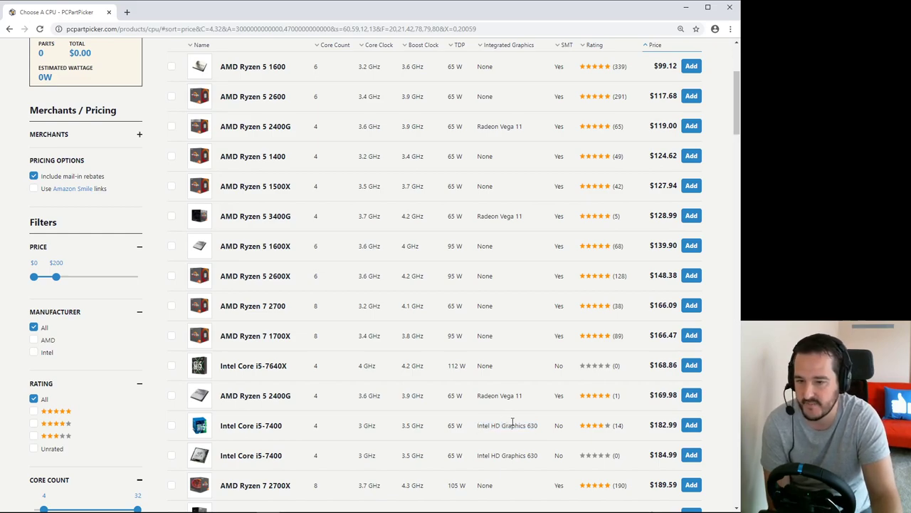
# Compare the boost clock of the AMD Ryzen 5 2600 with that of the $182.99 Intel Core i5-7400.
pyautogui.scroll(-1, 516, 423)
pyautogui.scroll(2, 519, 422)
pyautogui.scroll(-1, 518, 432)
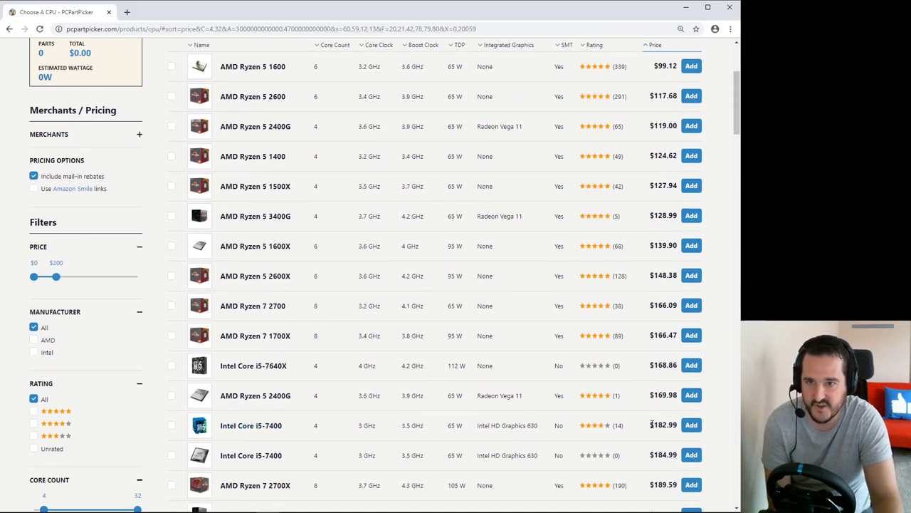
pyautogui.scroll(1, 651, 424)
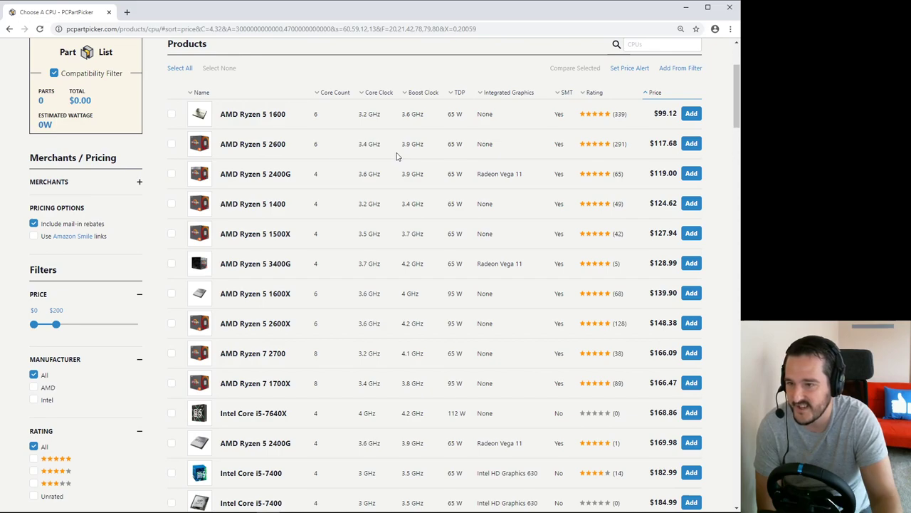
pyautogui.moveTo(401, 145); pyautogui.dragTo(429, 147)
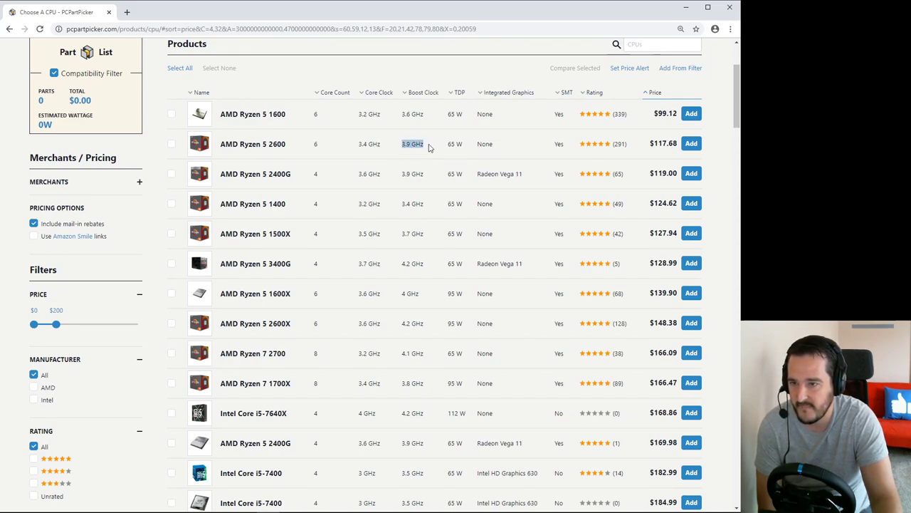
pyautogui.moveTo(401, 472); pyautogui.dragTo(420, 473)
pyautogui.click(428, 475)
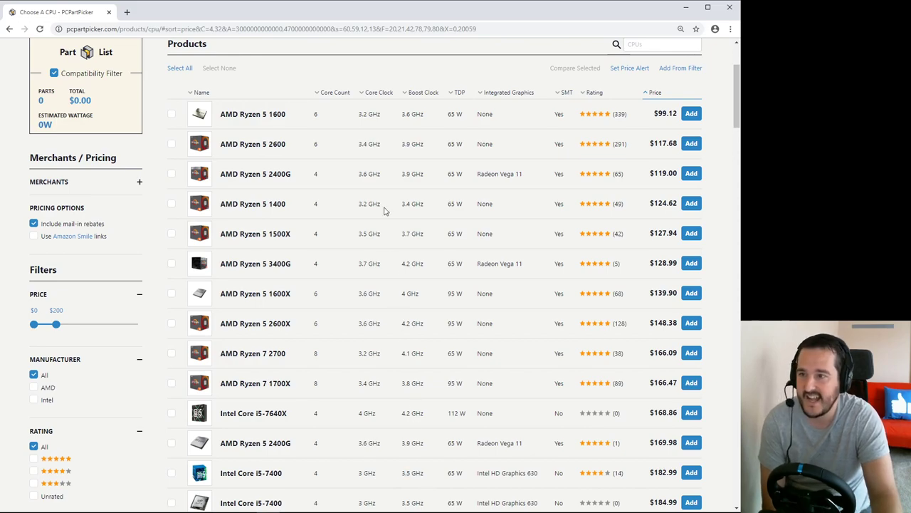
# Compare the core count of the AMD Ryzen 5 1600 with the other listed CPUs.
pyautogui.scroll(1, 319, 227)
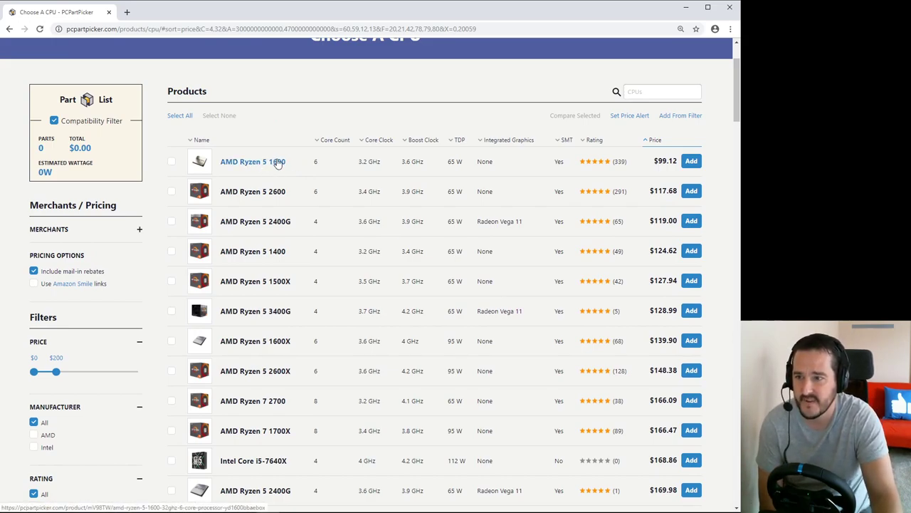
pyautogui.moveTo(312, 163); pyautogui.dragTo(320, 165)
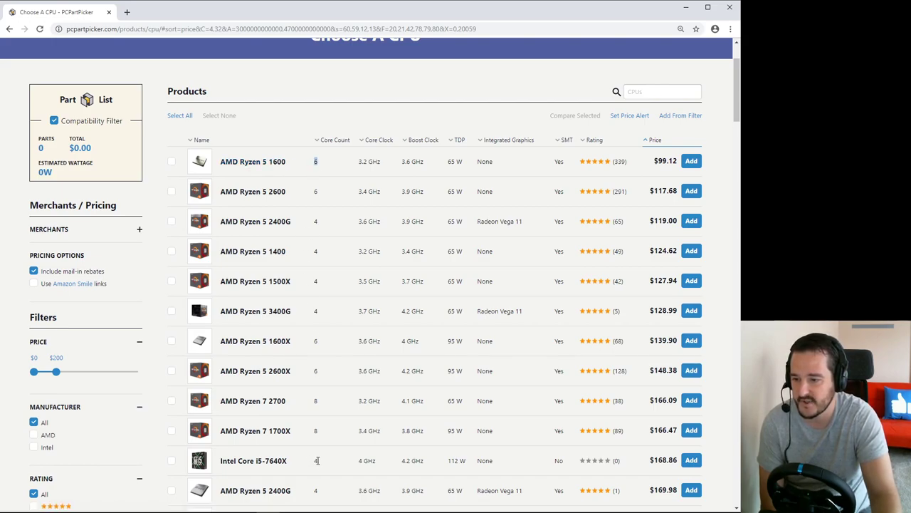
pyautogui.click(359, 166)
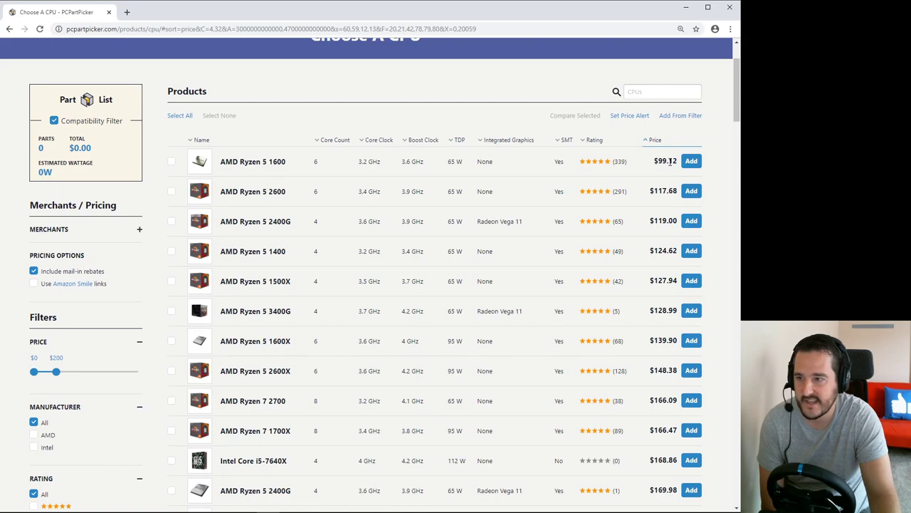
# Check the AMD Ryzen 5 1600's merchant prices and Amazon listing in separate tabs, then close both pages.
pyautogui.rightClick(246, 165)
pyautogui.click(275, 171)
pyautogui.click(145, 16)
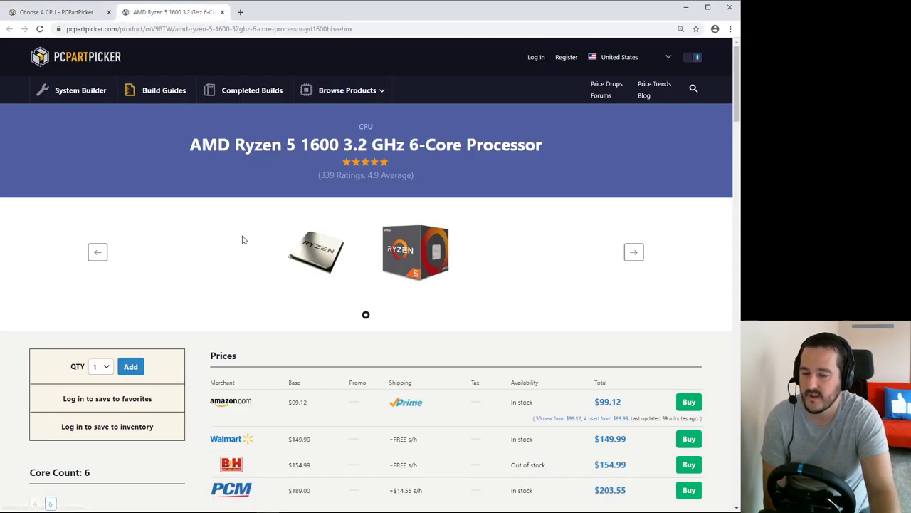
pyautogui.scroll(-1, 331, 302)
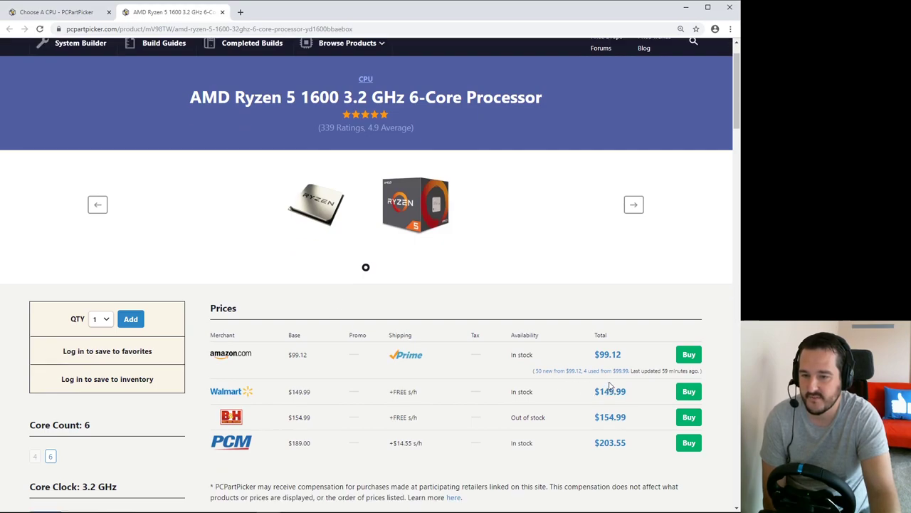
pyautogui.click(605, 355)
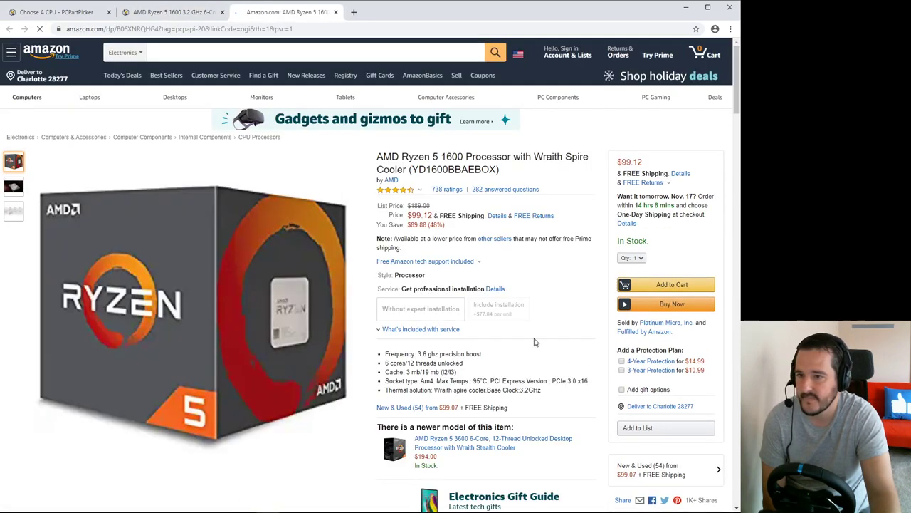
pyautogui.moveTo(430, 225); pyautogui.dragTo(445, 225)
pyautogui.click(335, 12)
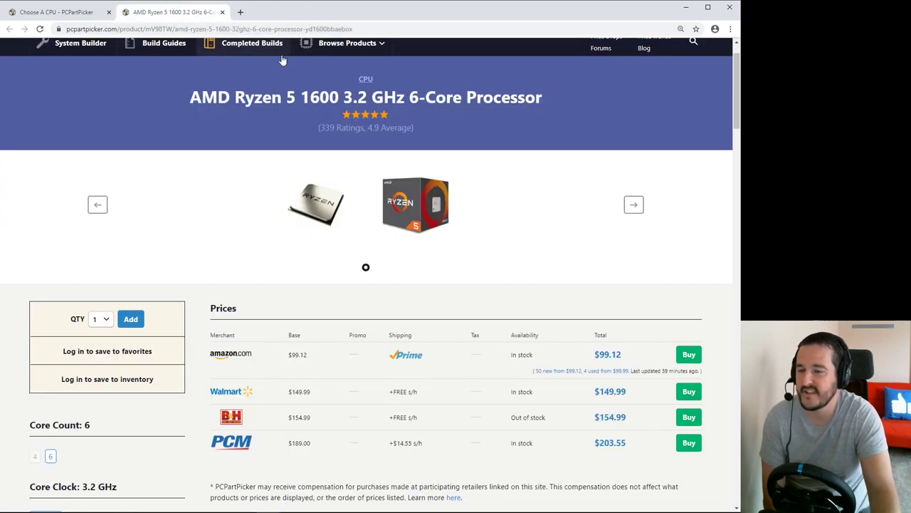
pyautogui.click(222, 13)
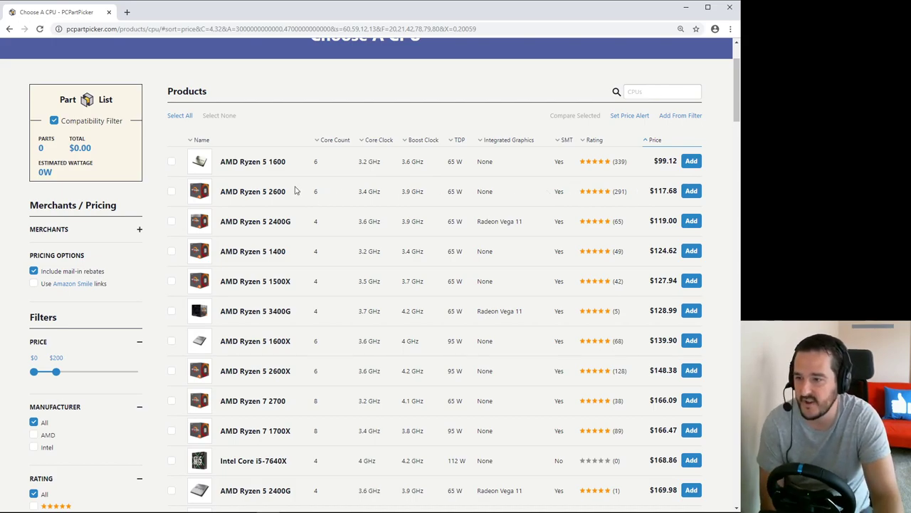
# Review the AMD Ryzen 5 2600's specifications and price in the CPU list and add it to the build.
pyautogui.moveTo(290, 193); pyautogui.dragTo(225, 191)
pyautogui.moveTo(312, 192); pyautogui.dragTo(670, 188)
pyautogui.click(605, 191)
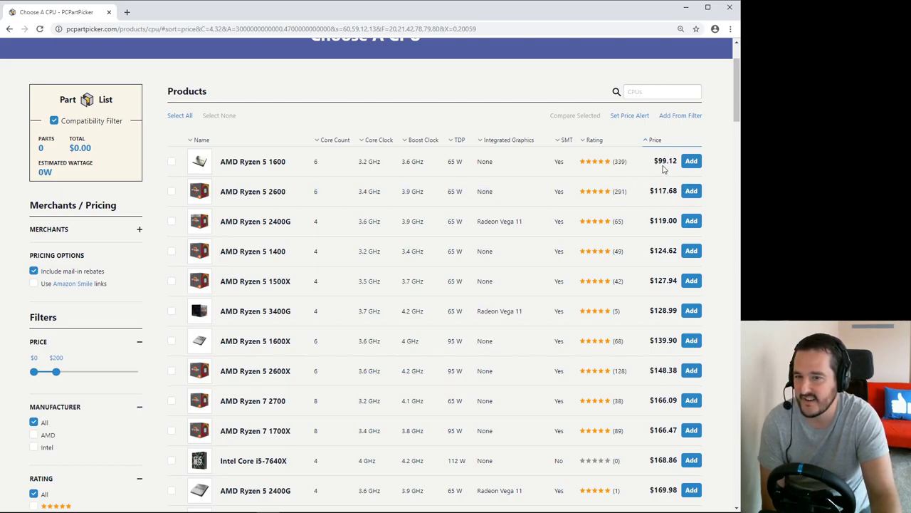
pyautogui.click(691, 192)
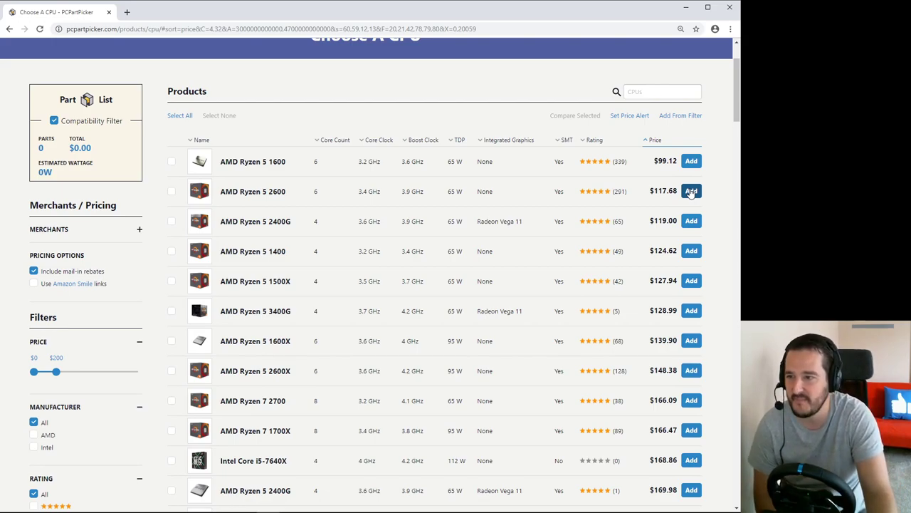
pyautogui.click(692, 193)
# Open the selected Ryzen 5 2600's product page in a new tab and review its price history, specifications and reviews.
pyautogui.scroll(-2, 268, 229)
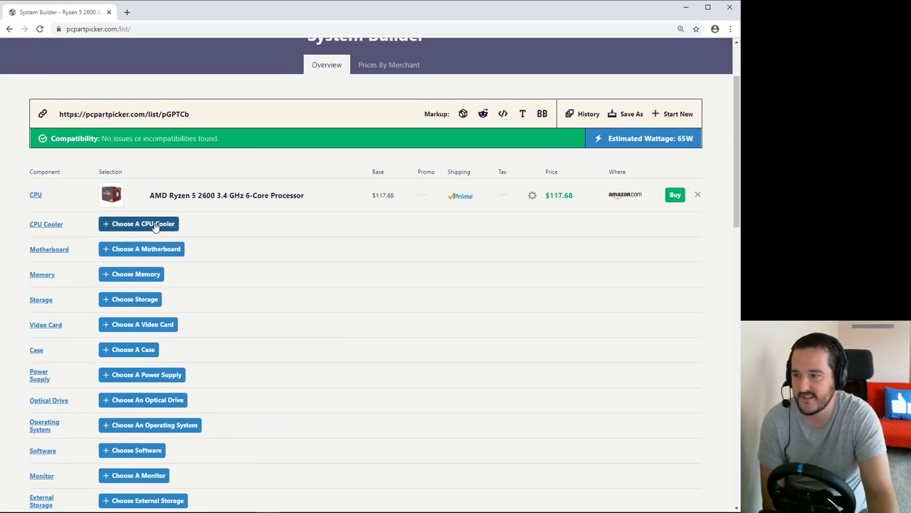
pyautogui.rightClick(225, 200)
pyautogui.click(249, 205)
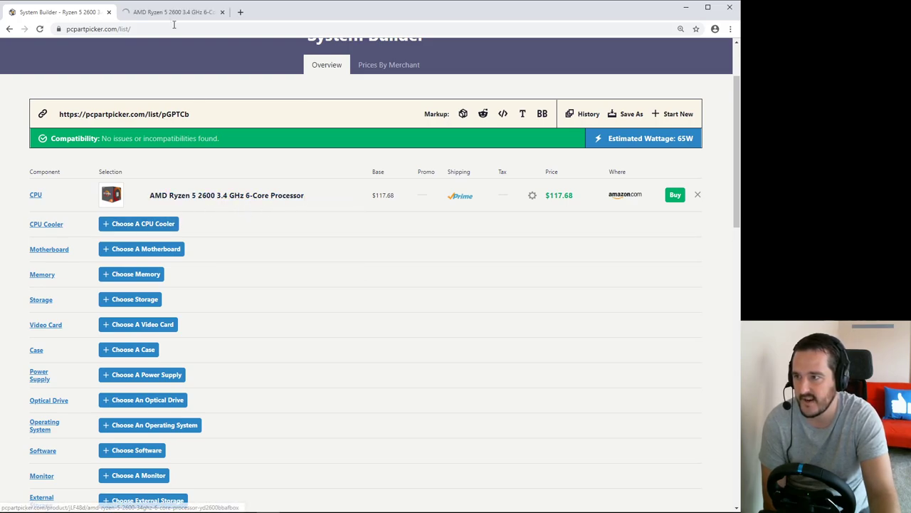
pyautogui.click(173, 12)
pyautogui.scroll(-3, 284, 184)
pyautogui.scroll(-4, 284, 185)
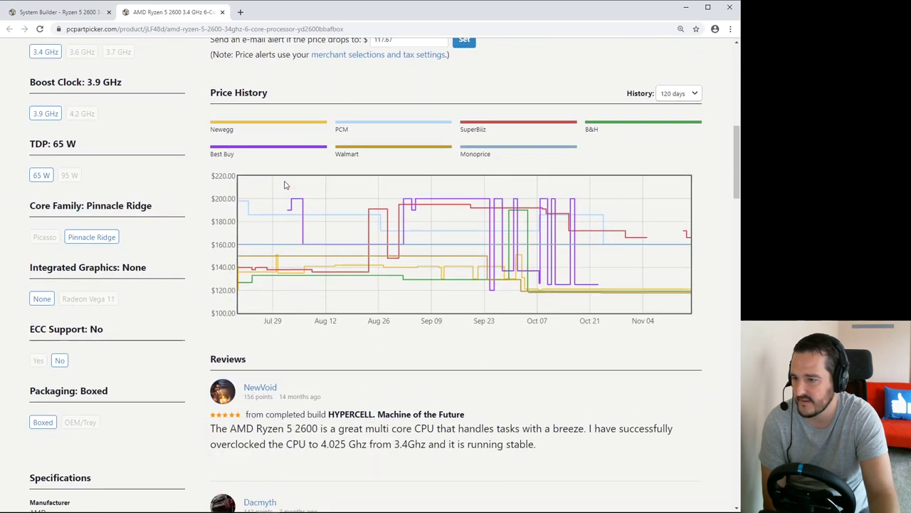
pyautogui.scroll(-6, 112, 189)
pyautogui.scroll(-2, 122, 338)
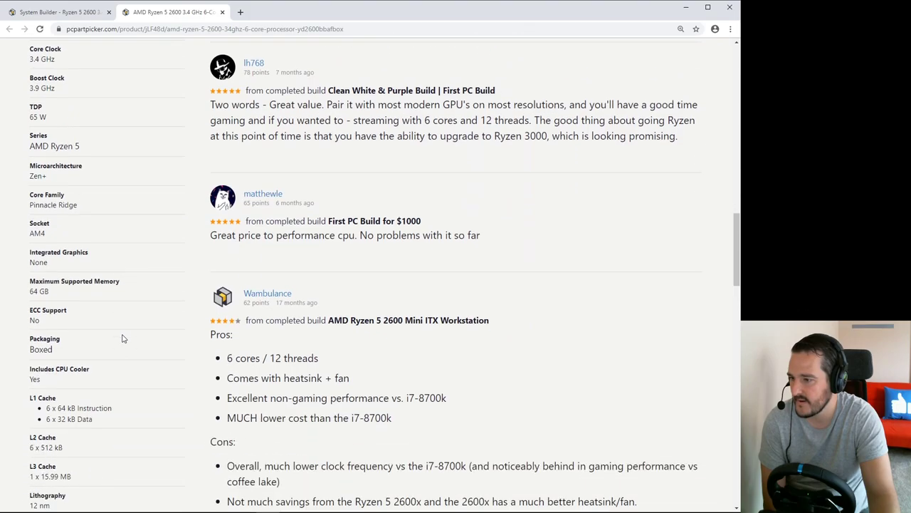
pyautogui.scroll(20, 128, 325)
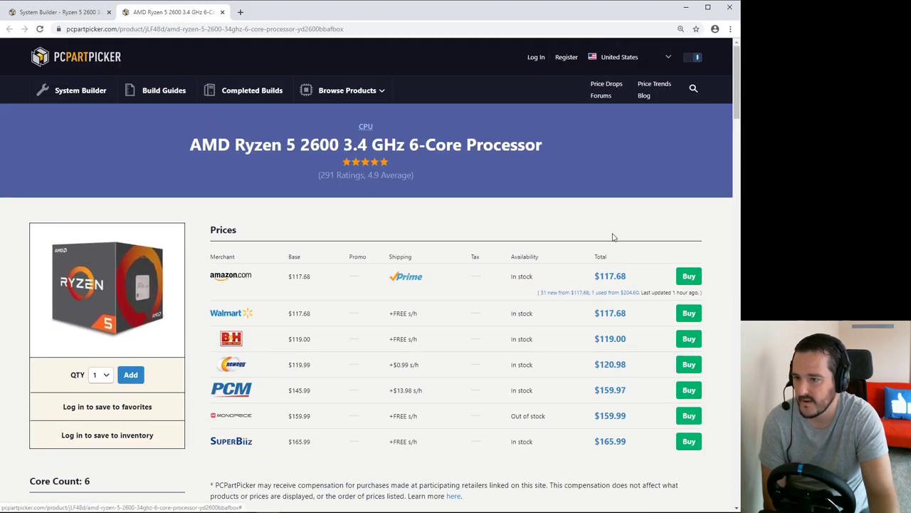
# Check the Ryzen 5 2600's Amazon listing and close it along with the product page.
pyautogui.click(610, 276)
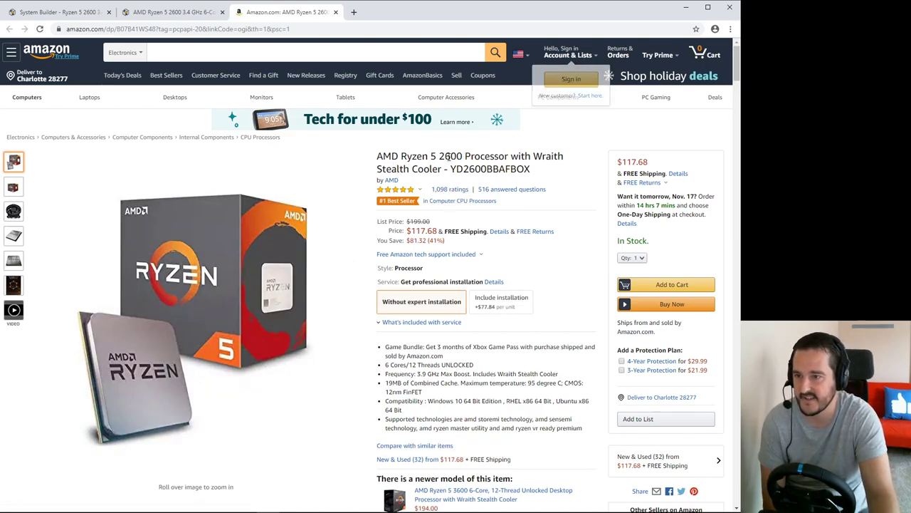
pyautogui.click(335, 12)
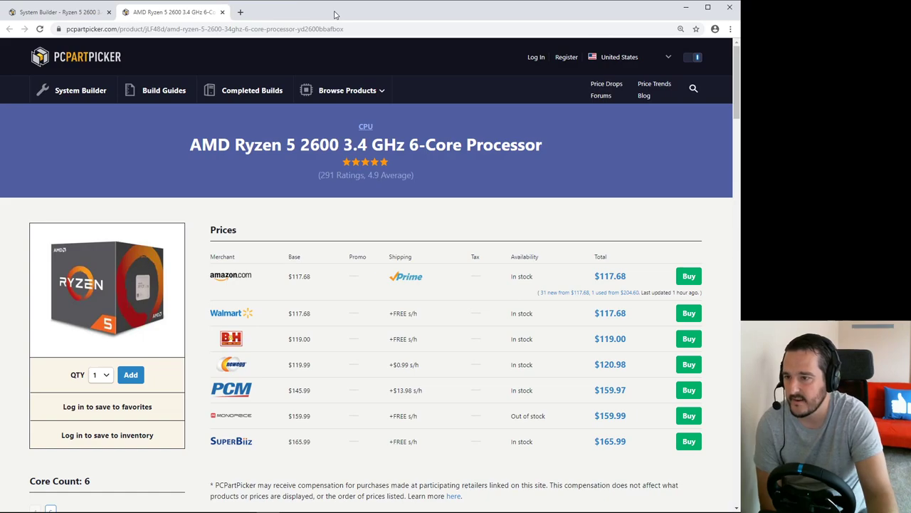
pyautogui.click(222, 12)
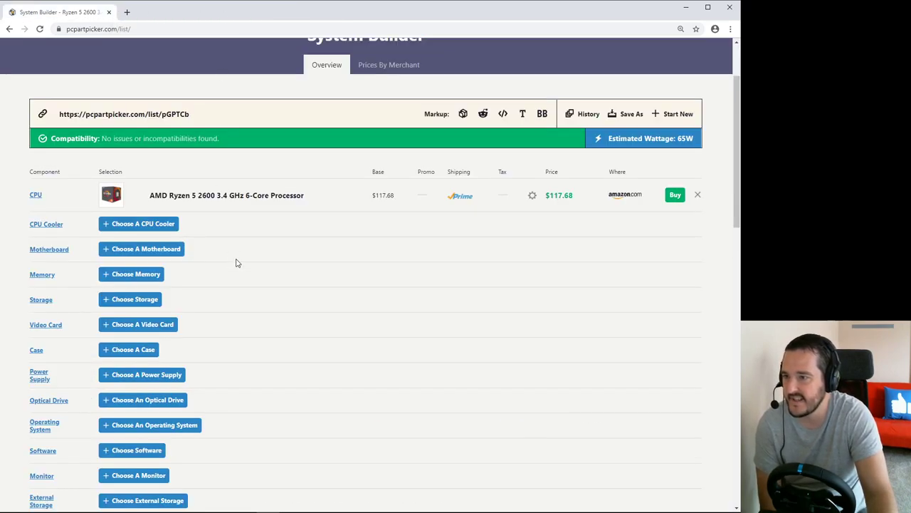
# Start choosing a motherboard for the build and look through the compatible AM4 models.
pyautogui.click(144, 255)
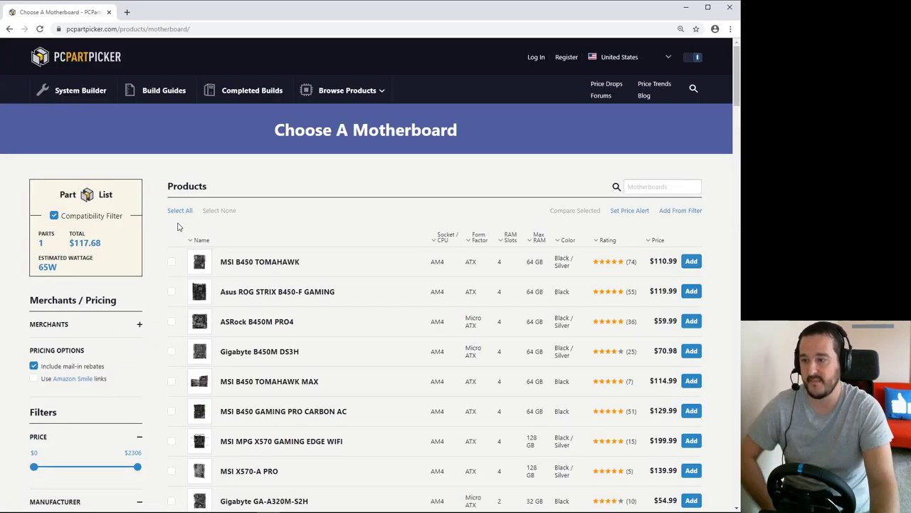
pyautogui.scroll(-1, 182, 214)
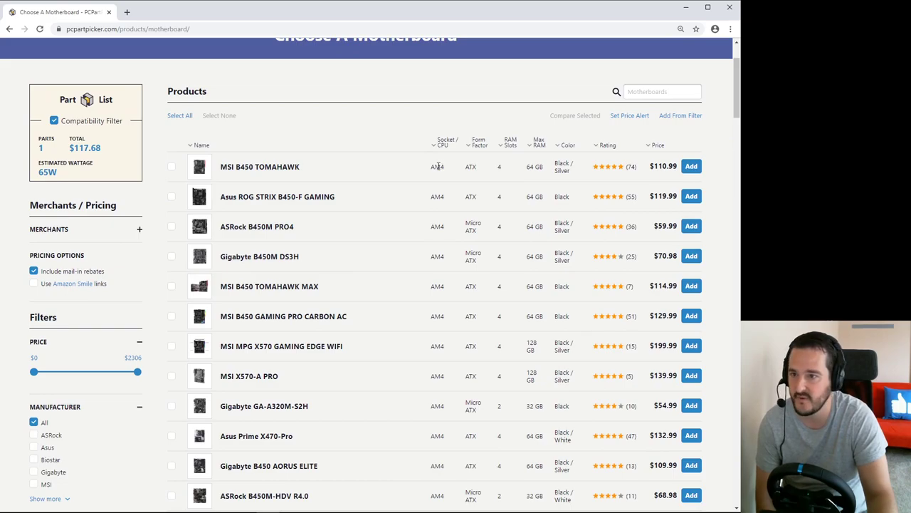
pyautogui.scroll(-15, 438, 166)
pyautogui.scroll(20, 430, 196)
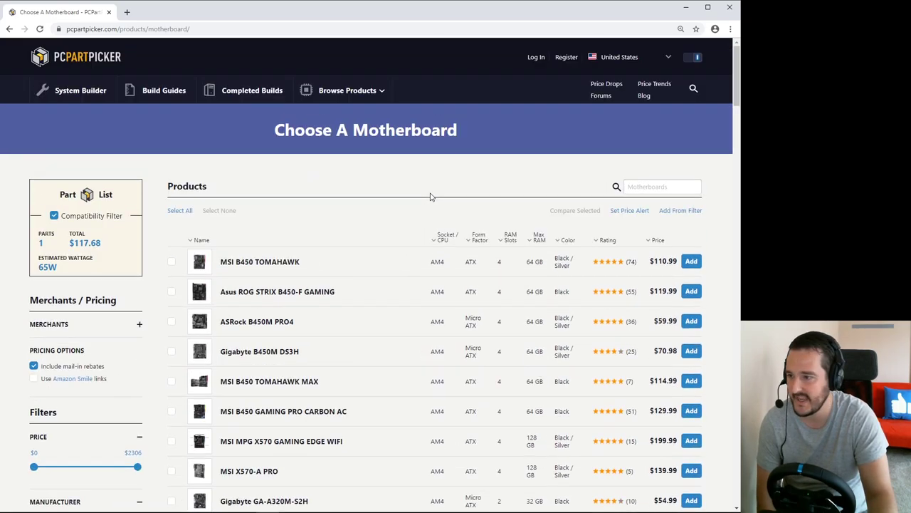
# Expand the motherboard socket filter list and set the minimum number of memory slots to 4.
pyautogui.scroll(-2, 107, 284)
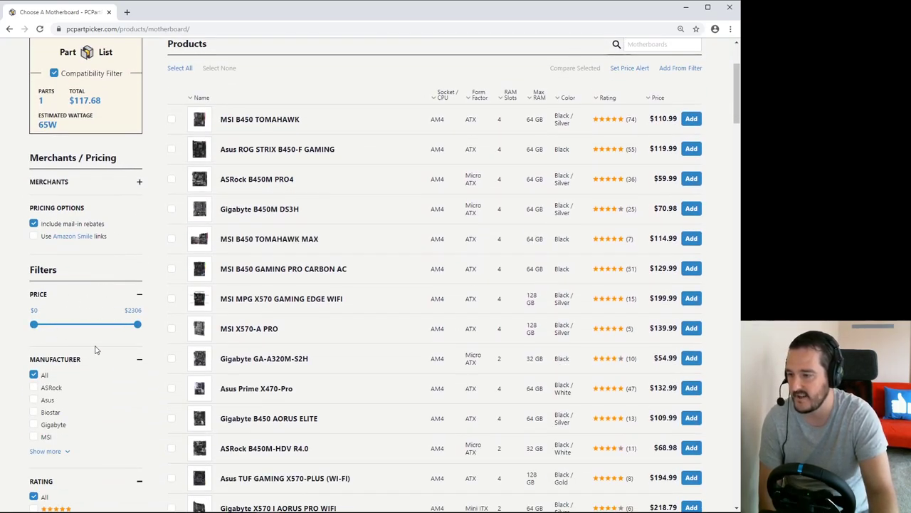
pyautogui.scroll(-5, 72, 294)
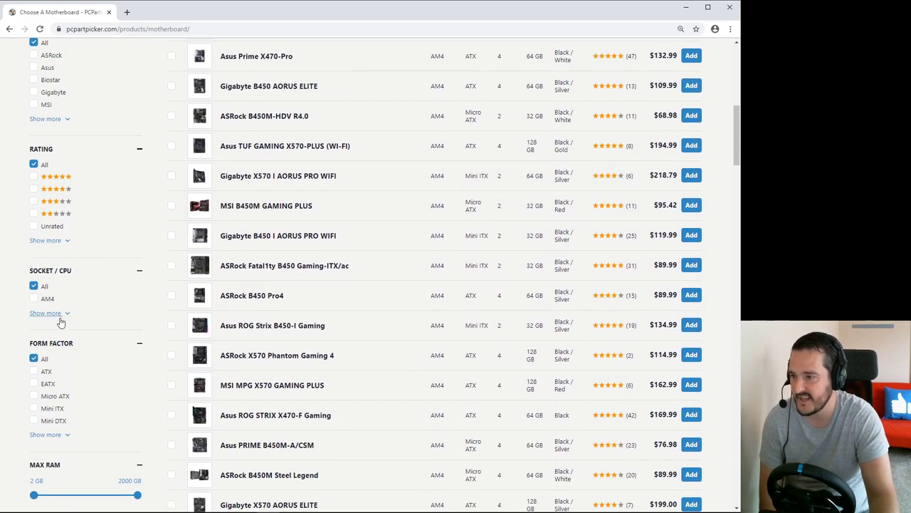
pyautogui.click(60, 317)
pyautogui.scroll(-5, 57, 356)
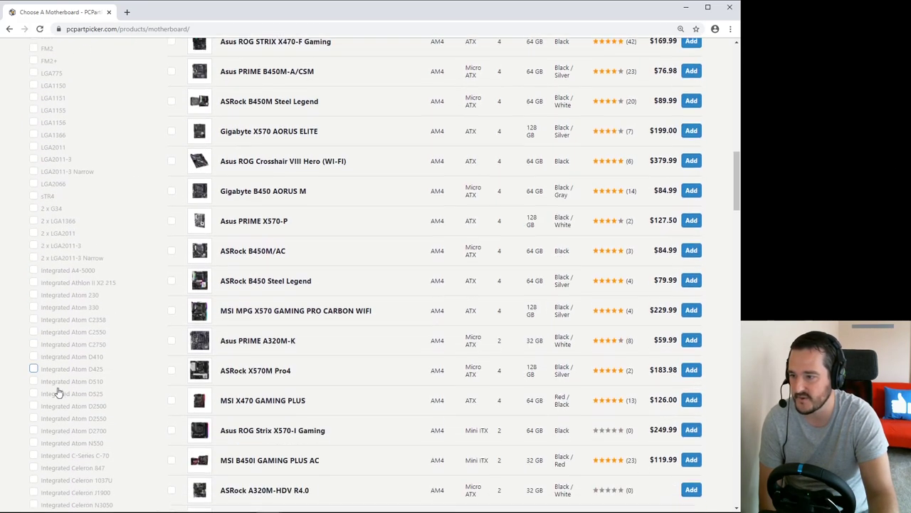
pyautogui.scroll(-5, 57, 388)
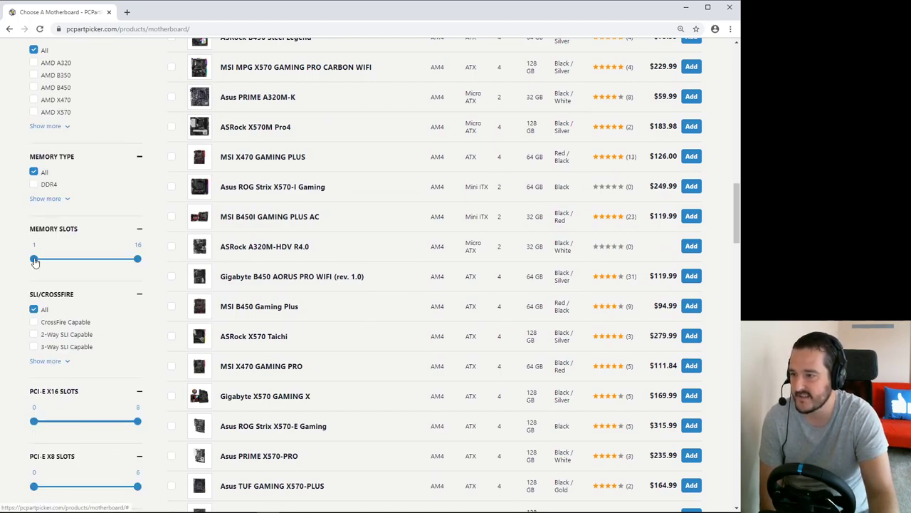
pyautogui.moveTo(35, 262); pyautogui.dragTo(55, 261)
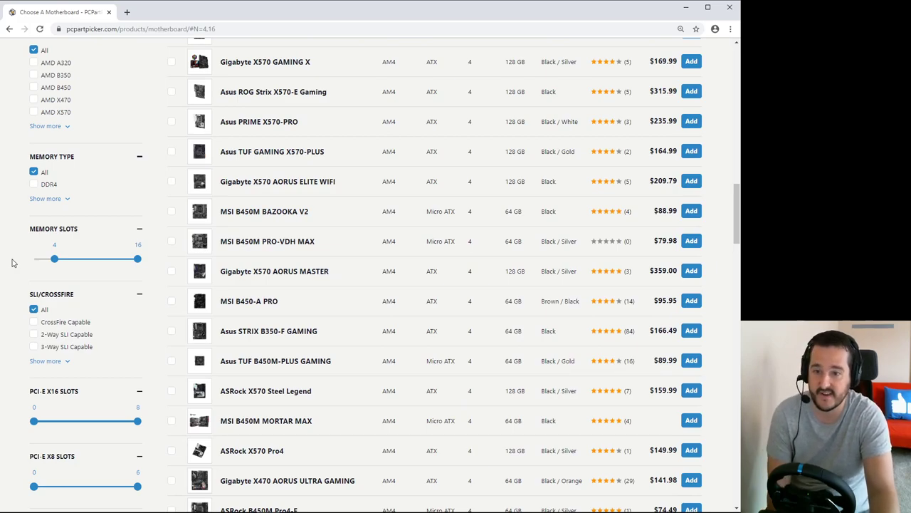
# Limit the motherboards to those with at least 1 M.2 slot.
pyautogui.scroll(-6, 12, 263)
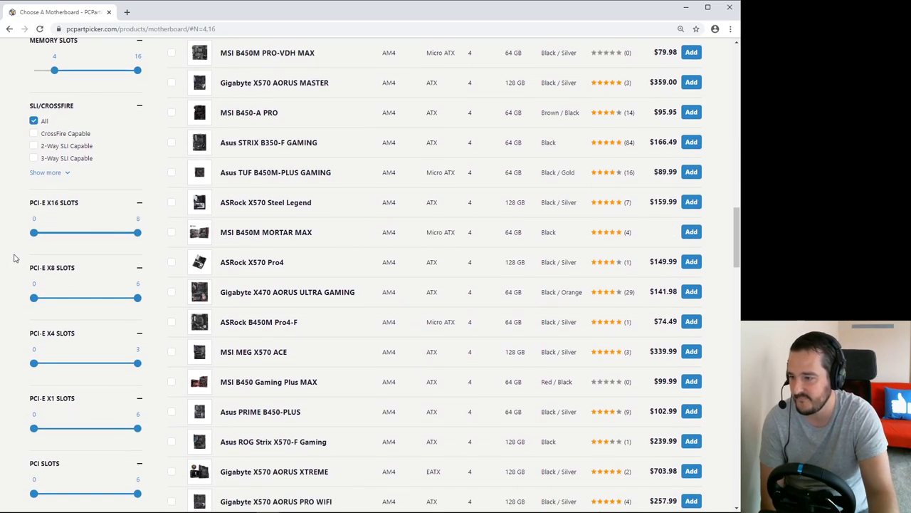
pyautogui.scroll(-3, 14, 256)
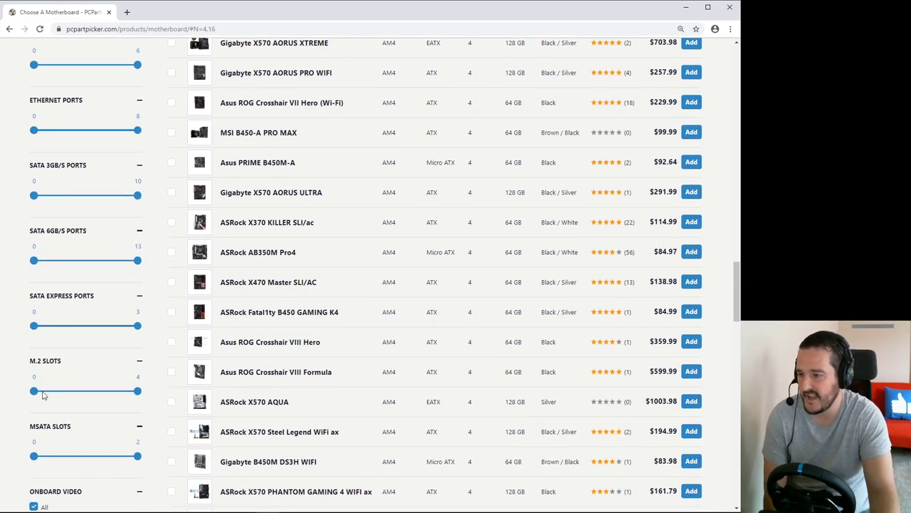
pyautogui.moveTo(36, 395); pyautogui.dragTo(49, 396)
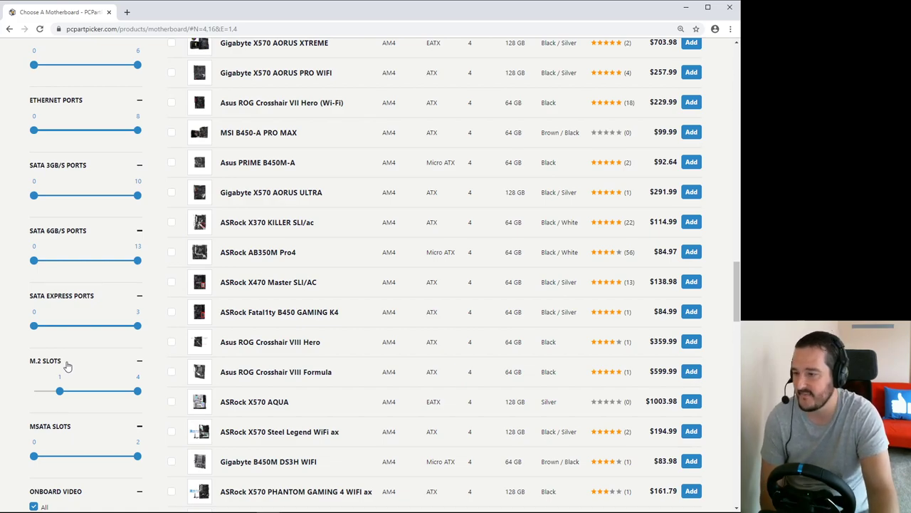
pyautogui.scroll(-2, 67, 366)
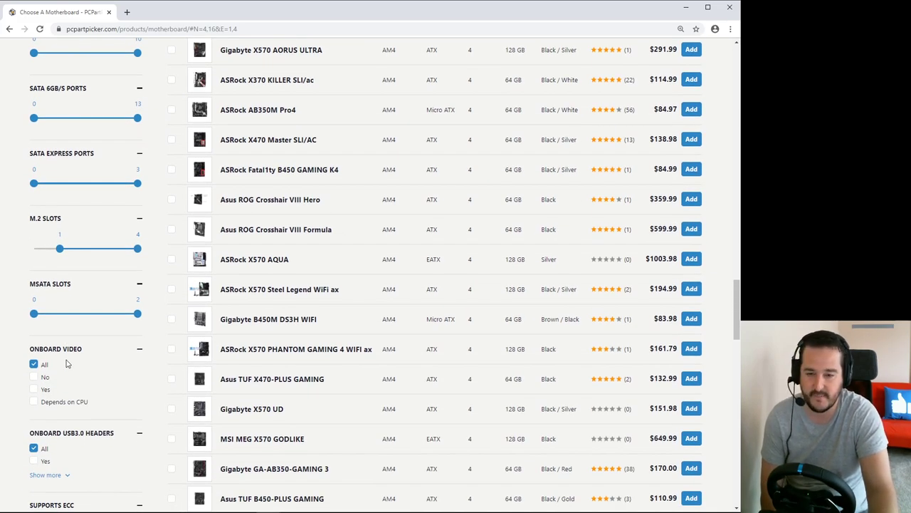
pyautogui.scroll(-1, 67, 364)
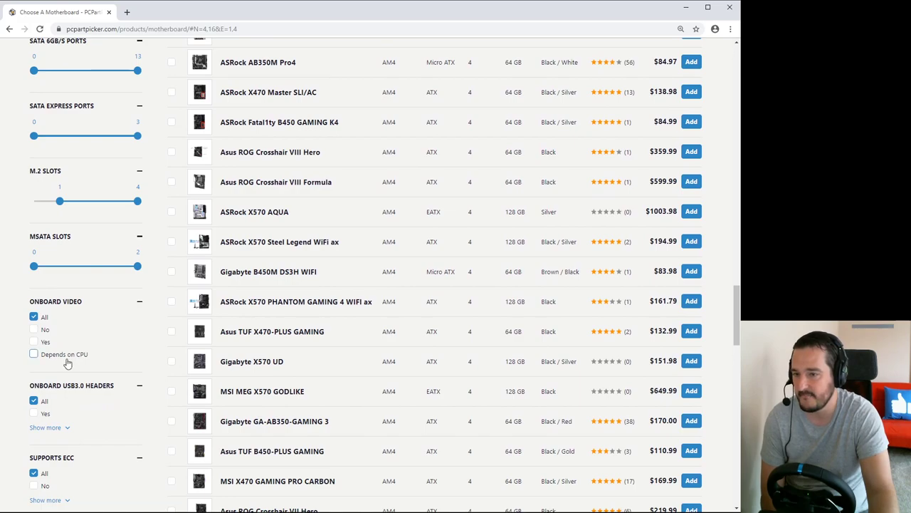
# Look through the remaining motherboard filters and limit the form factor to Micro ATX.
pyautogui.scroll(-2, 67, 364)
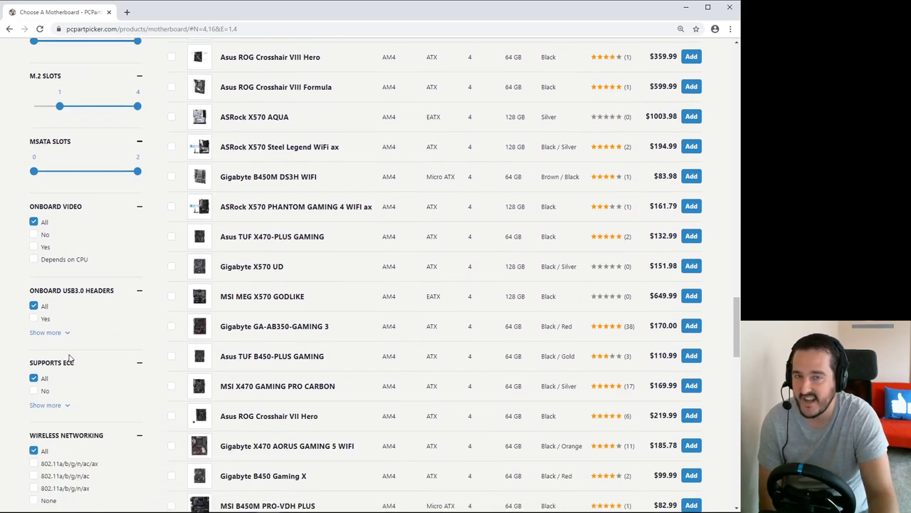
pyautogui.scroll(-2, 69, 358)
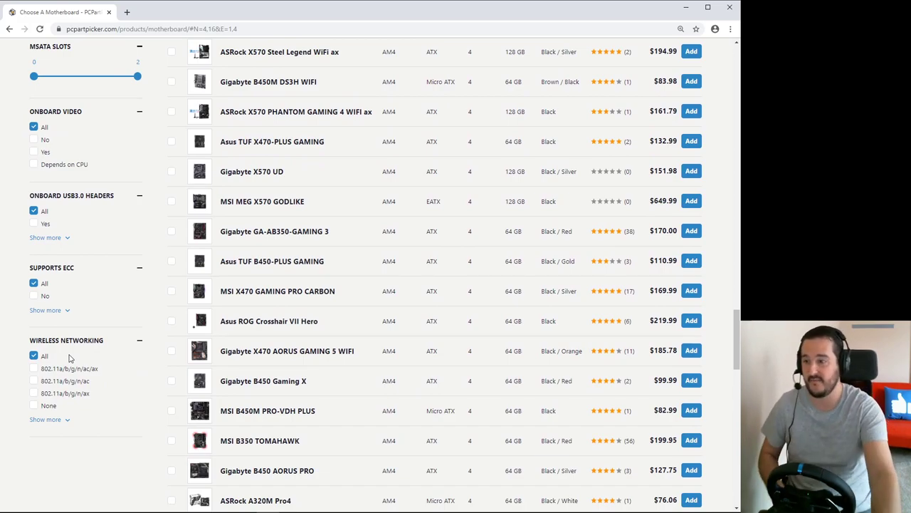
pyautogui.scroll(10, 69, 358)
pyautogui.scroll(11, 107, 314)
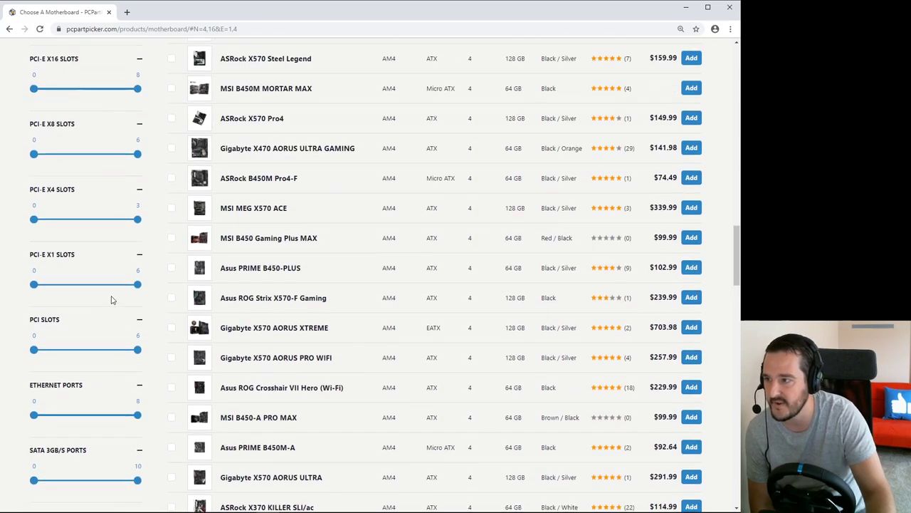
pyautogui.scroll(6, 118, 285)
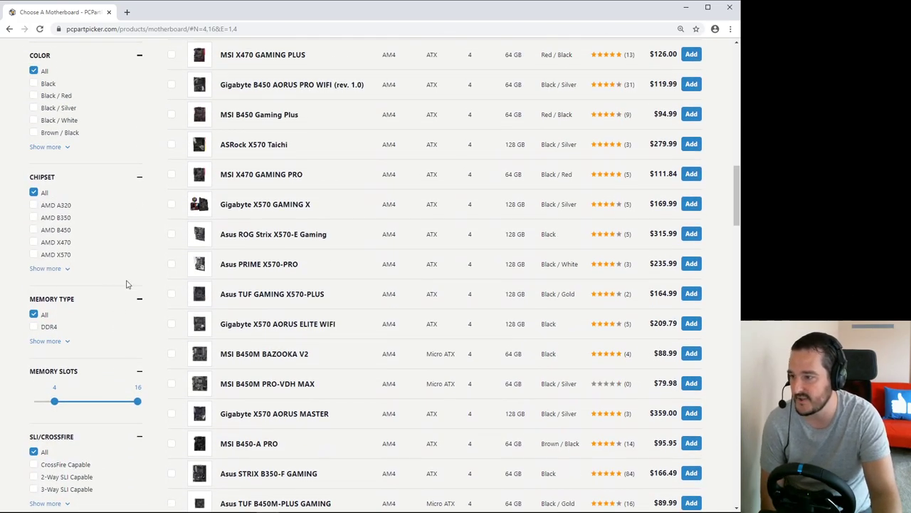
pyautogui.scroll(4, 131, 268)
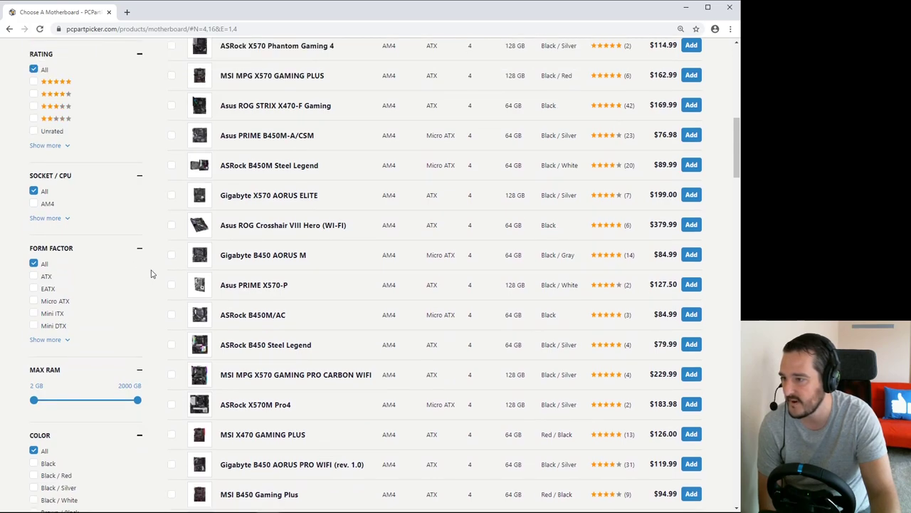
pyautogui.click(42, 302)
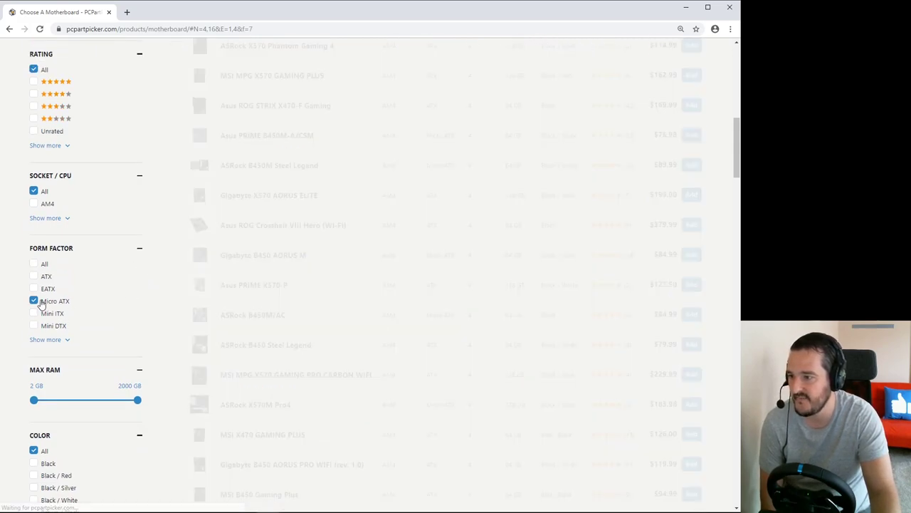
# Sort the motherboards from lowest to highest price and set the maximum price to $90.
pyautogui.scroll(4, 159, 257)
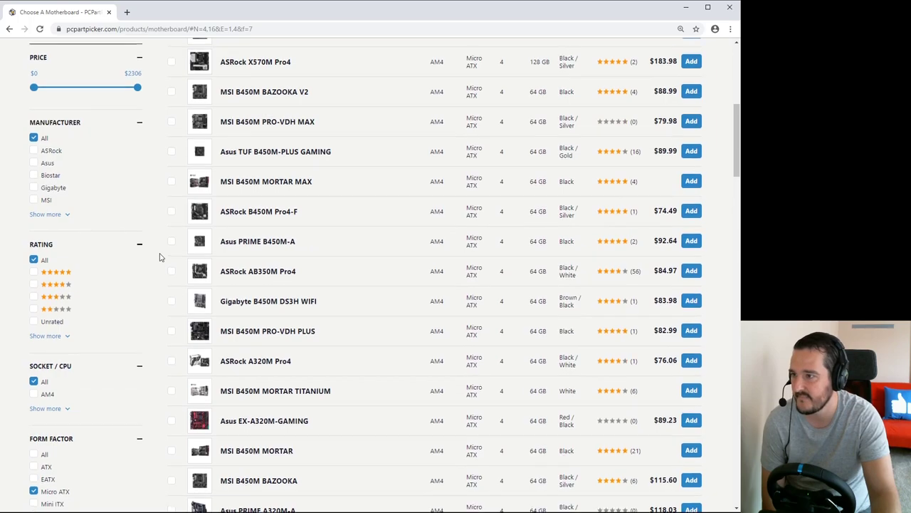
pyautogui.scroll(4, 160, 257)
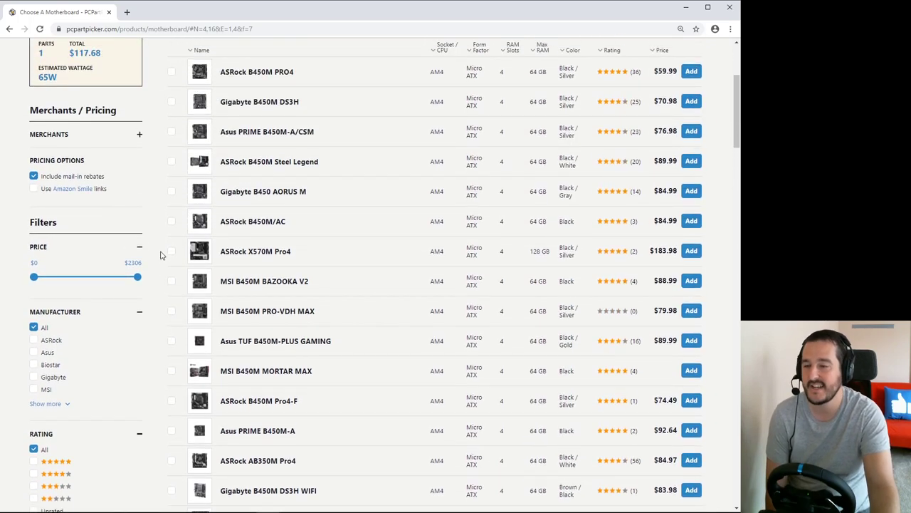
pyautogui.scroll(2, 162, 252)
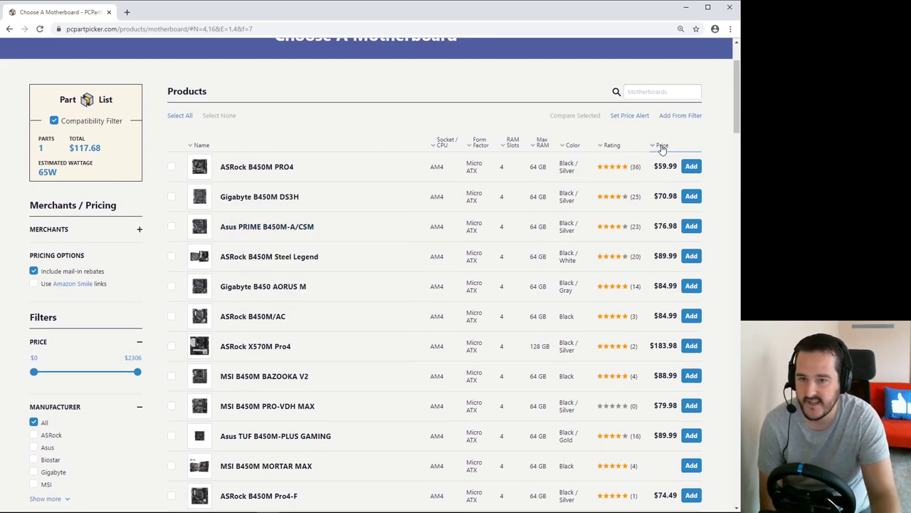
pyautogui.click(661, 146)
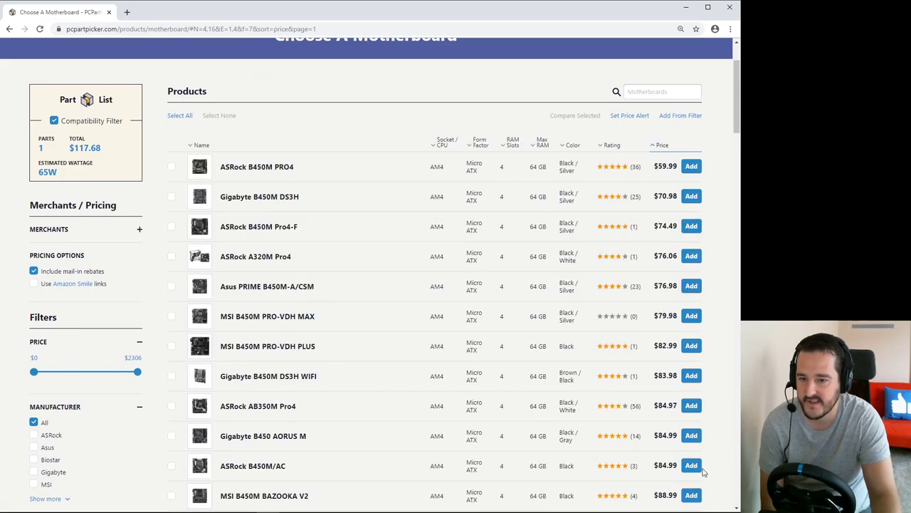
pyautogui.scroll(-1, 481, 388)
pyautogui.scroll(2, 472, 378)
pyautogui.moveTo(137, 420); pyautogui.dragTo(53, 424)
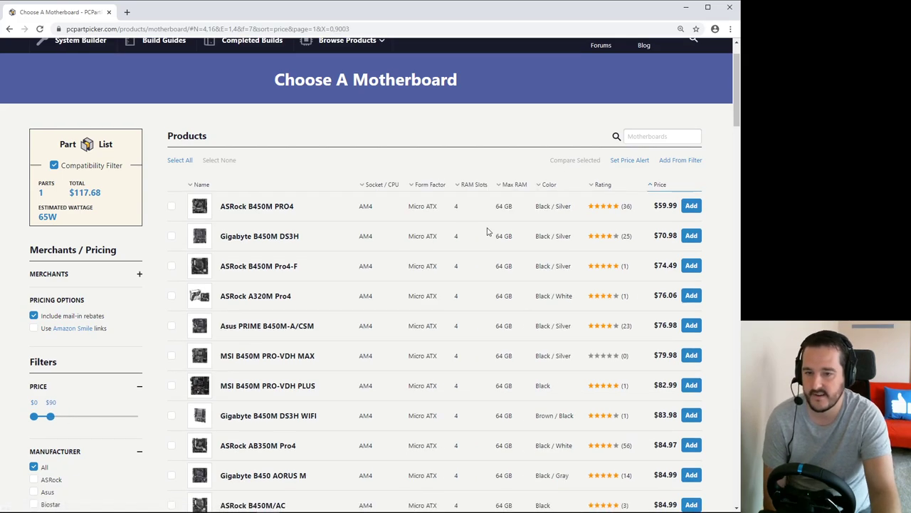
# Look through the remaining motherboards and view the ASRock B450M PRO4's specifications on its product page in a new tab.
pyautogui.scroll(-4, 490, 241)
pyautogui.scroll(3, 492, 246)
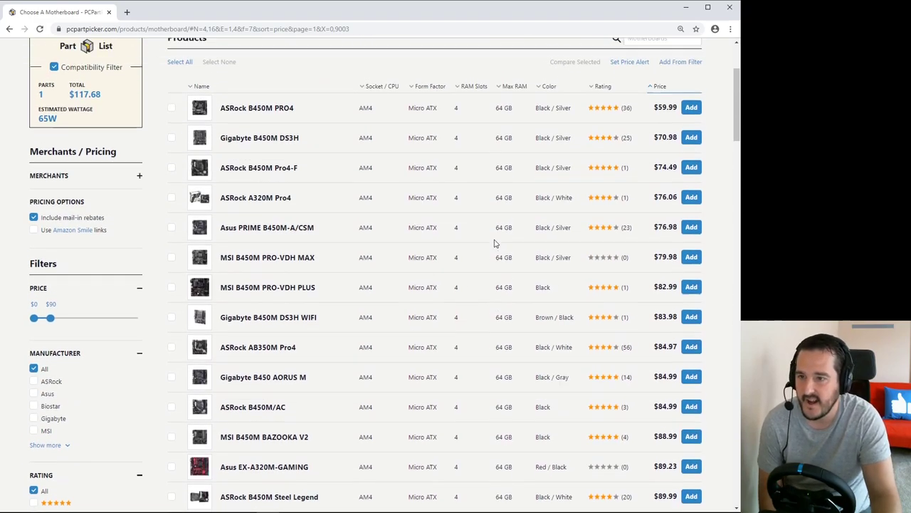
pyautogui.scroll(-1, 490, 179)
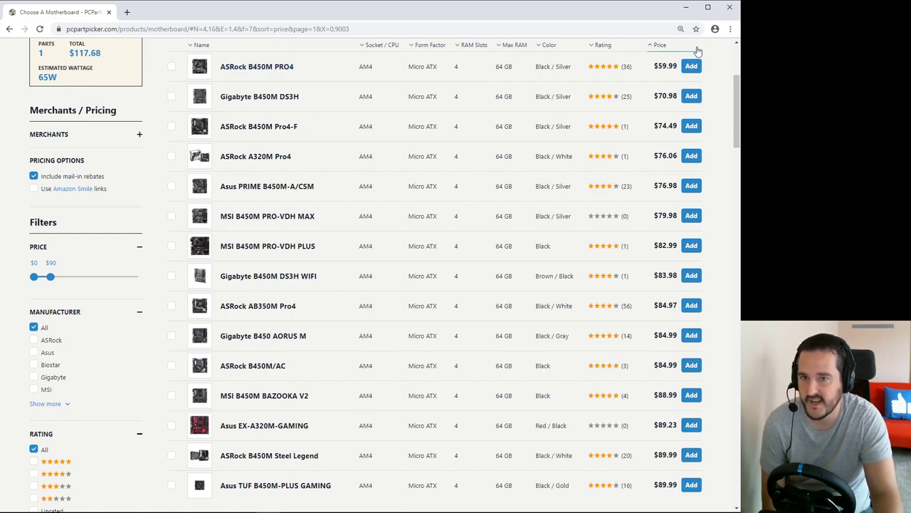
pyautogui.rightClick(239, 71)
pyautogui.click(260, 76)
pyautogui.click(178, 12)
pyautogui.scroll(-4, 244, 401)
pyautogui.scroll(-1, 205, 406)
pyautogui.scroll(-1, 57, 287)
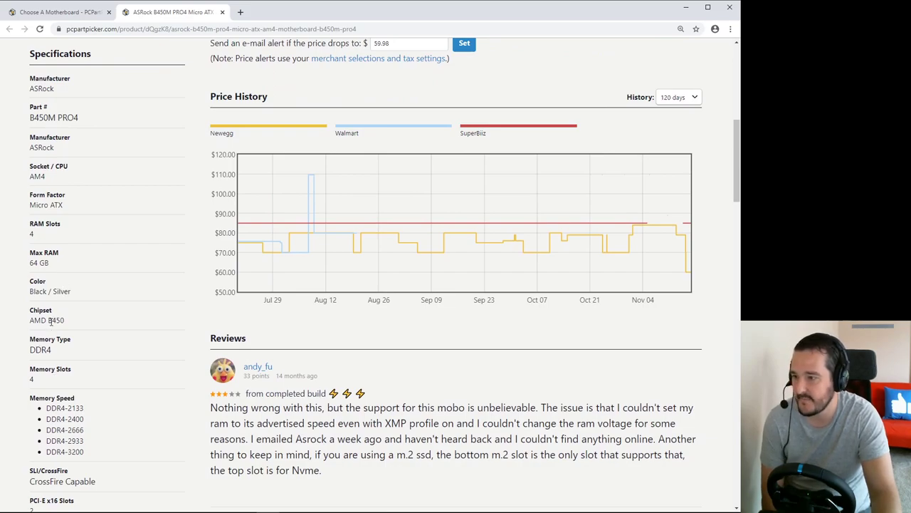
# Check the ASRock B450M PRO4's chipset and its fastest supported memory speed in the specifications.
pyautogui.moveTo(47, 321); pyautogui.dragTo(70, 323)
pyautogui.click(69, 325)
pyautogui.scroll(-1, 69, 324)
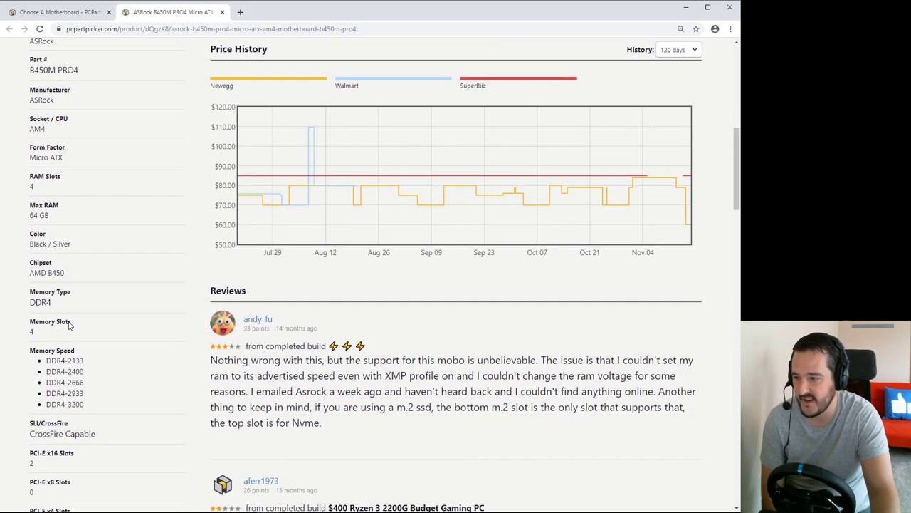
pyautogui.scroll(-2, 92, 377)
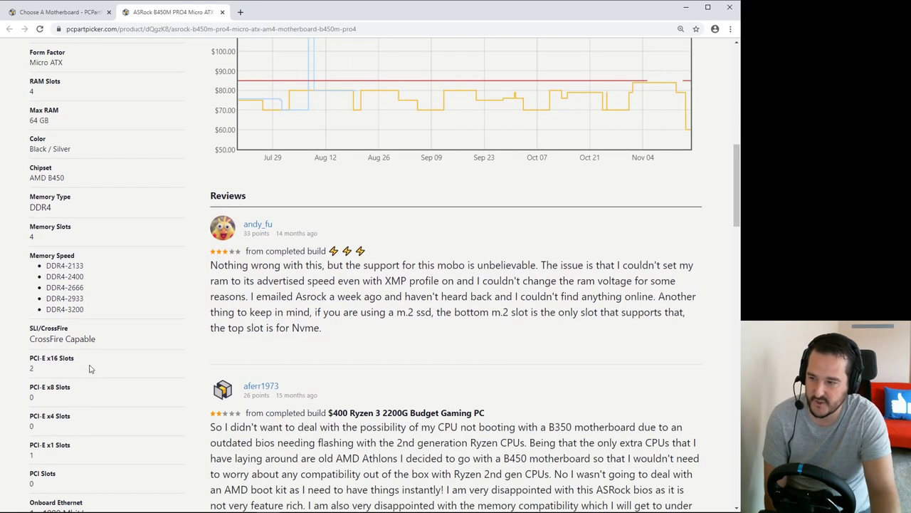
pyautogui.moveTo(89, 314); pyautogui.dragTo(48, 311)
pyautogui.click(47, 311)
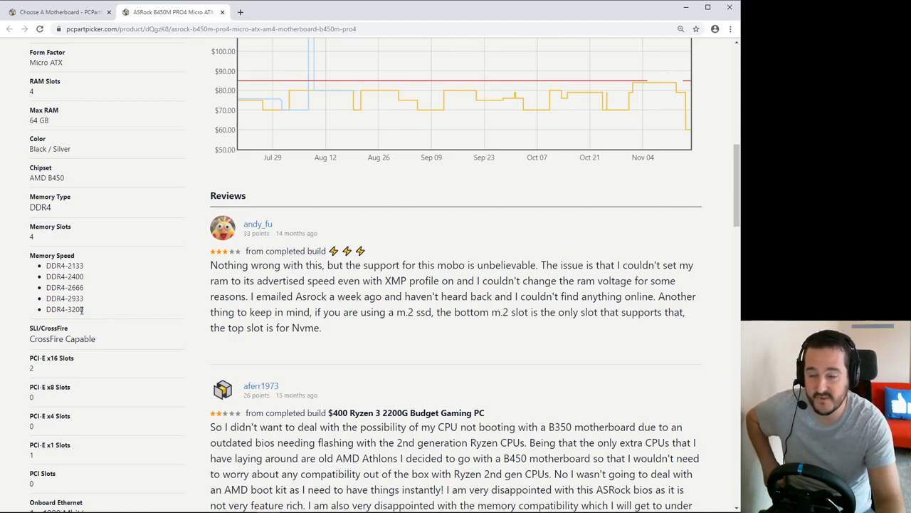
pyautogui.moveTo(90, 312); pyautogui.dragTo(47, 308)
pyautogui.click(48, 309)
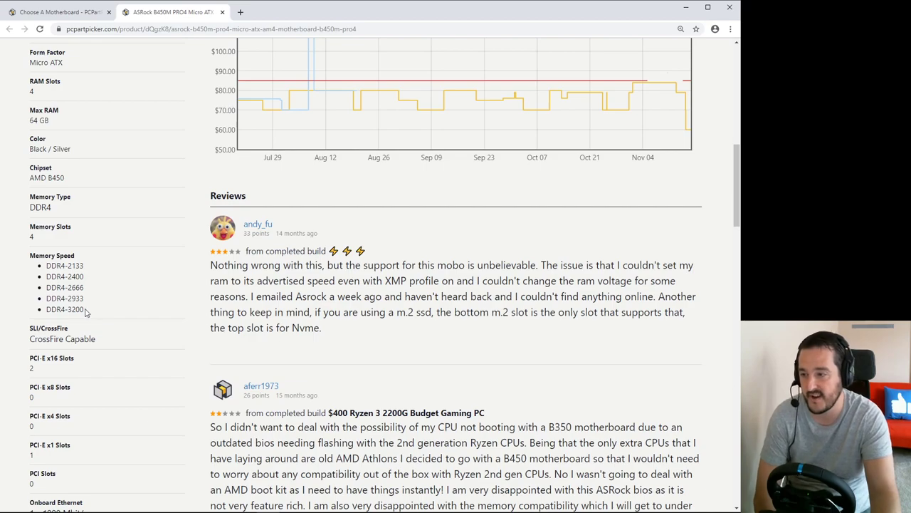
pyautogui.moveTo(86, 313); pyautogui.dragTo(48, 319)
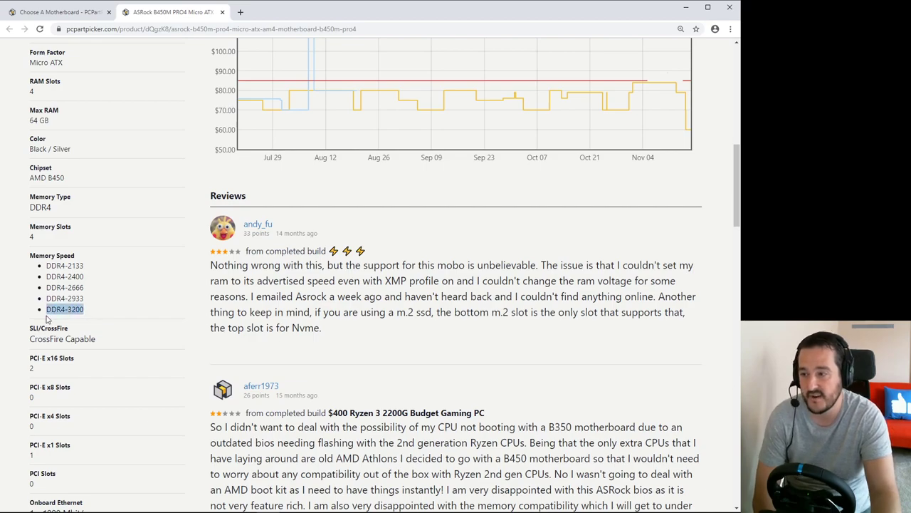
pyautogui.click(85, 312)
# Check the board's M.2 slots and remaining specifications, and return to its merchant prices.
pyautogui.scroll(-3, 93, 307)
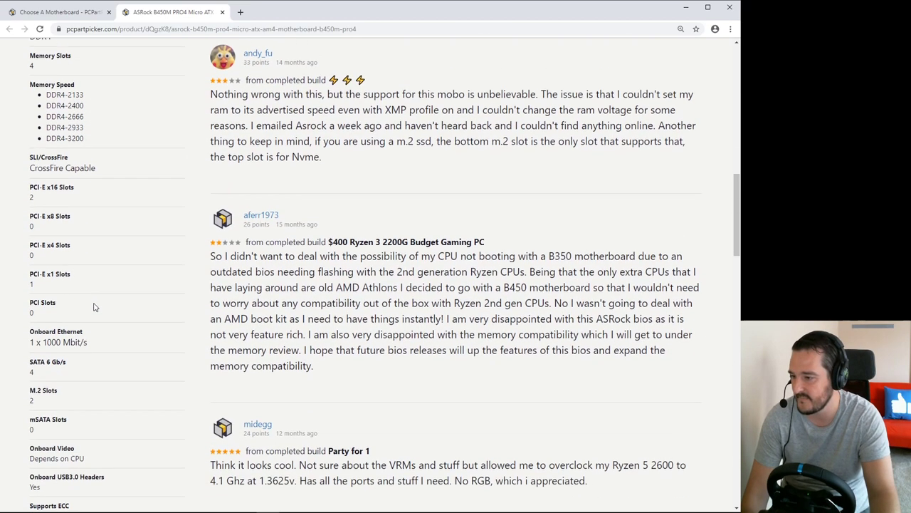
pyautogui.scroll(-1, 93, 307)
pyautogui.keyDown('shift'); pyautogui.click(25, 329); pyautogui.keyUp('shift')
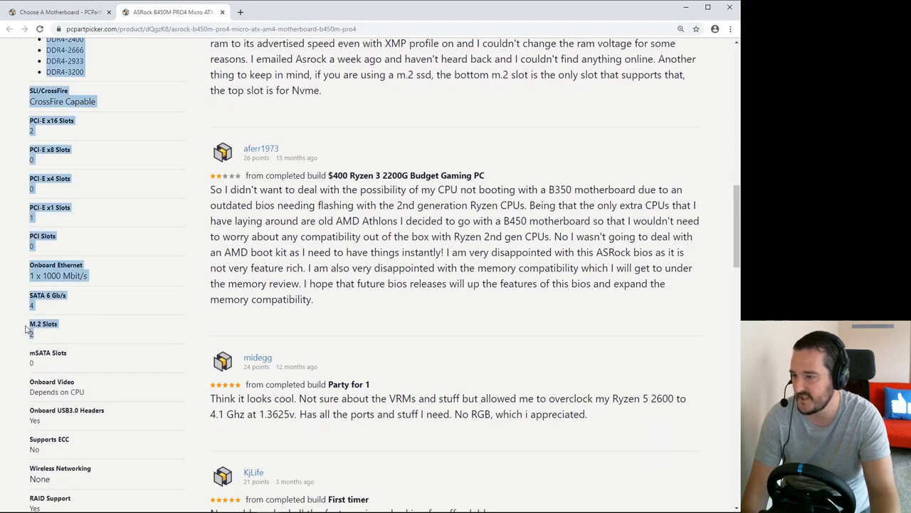
pyautogui.click(32, 330)
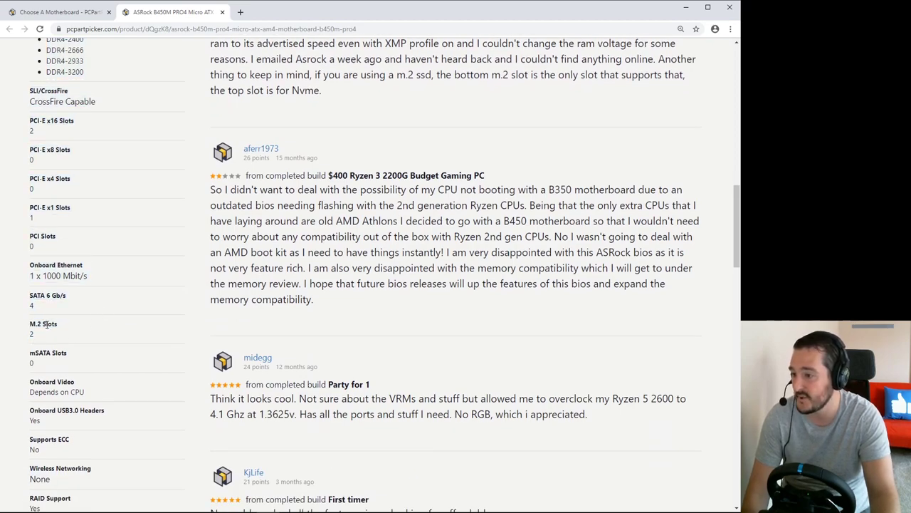
pyautogui.scroll(-5, 85, 328)
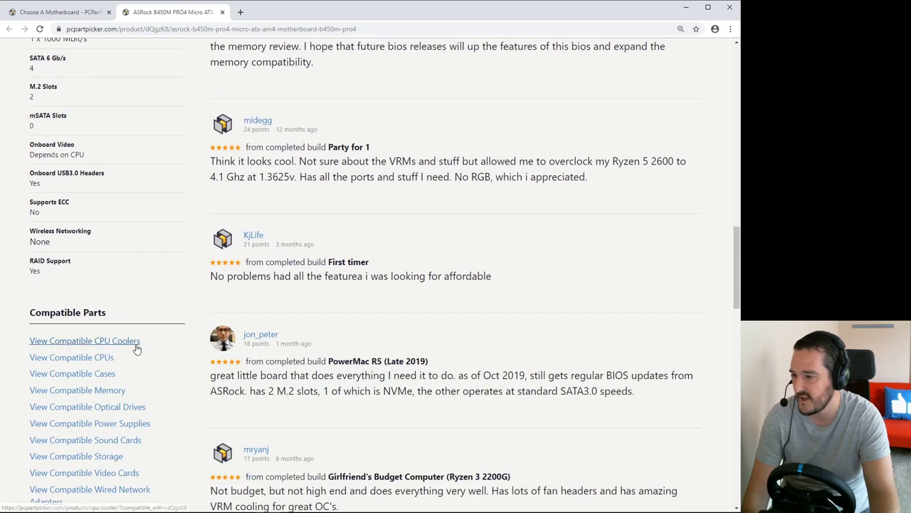
pyautogui.scroll(6, 148, 333)
pyautogui.scroll(10, 148, 333)
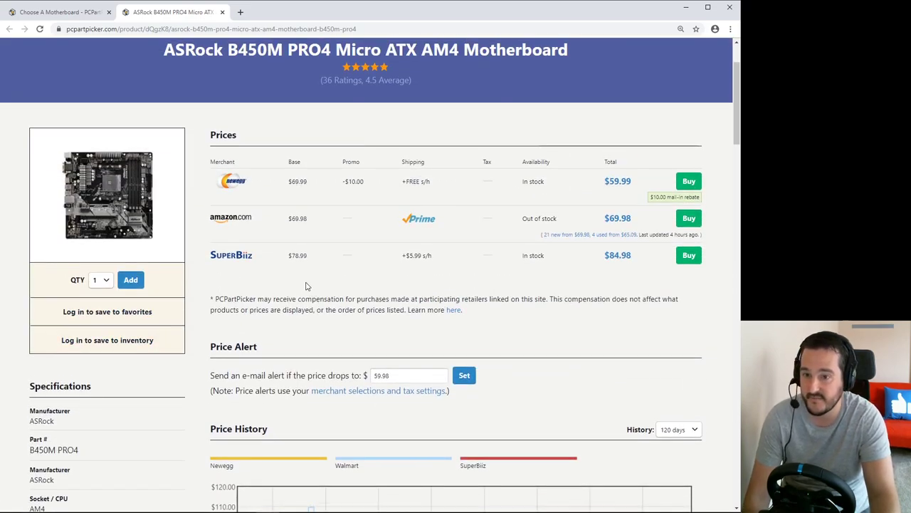
pyautogui.scroll(1, 306, 284)
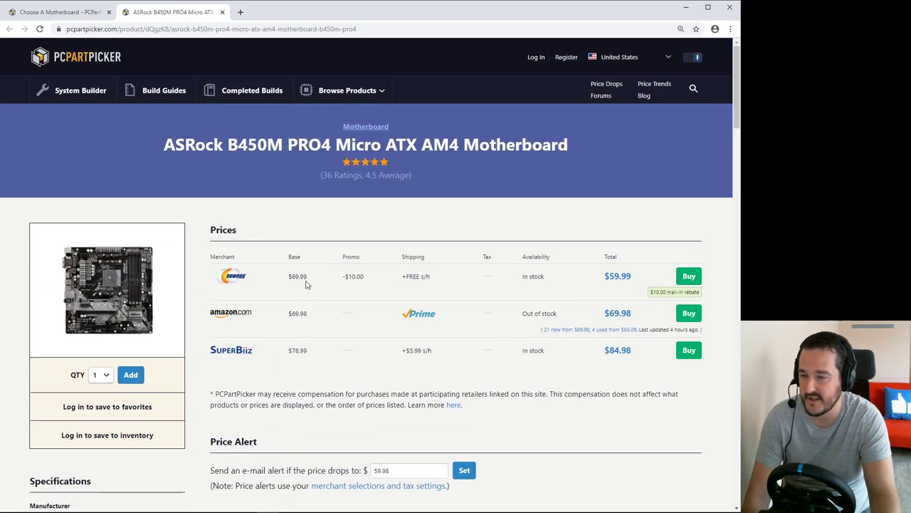
# Close the product page and add the ASRock B450M PRO4 motherboard to the build.
pyautogui.click(223, 12)
pyautogui.scroll(1, 223, 105)
pyautogui.click(691, 161)
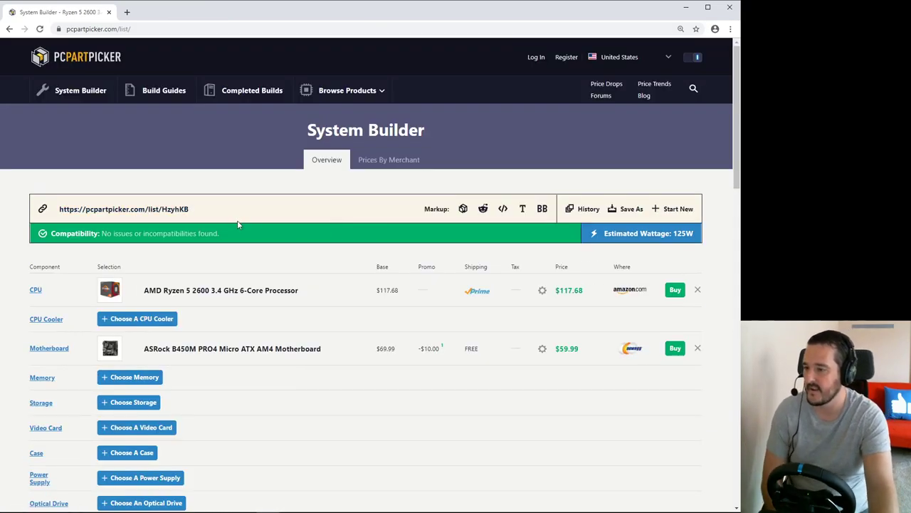
# Start choosing memory for the build and look over the compatible kits.
pyautogui.scroll(-2, 237, 220)
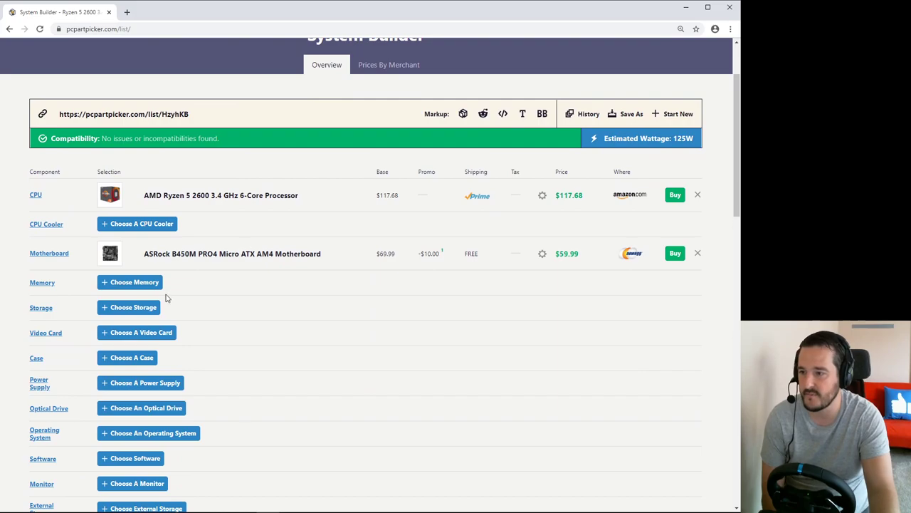
pyautogui.click(133, 283)
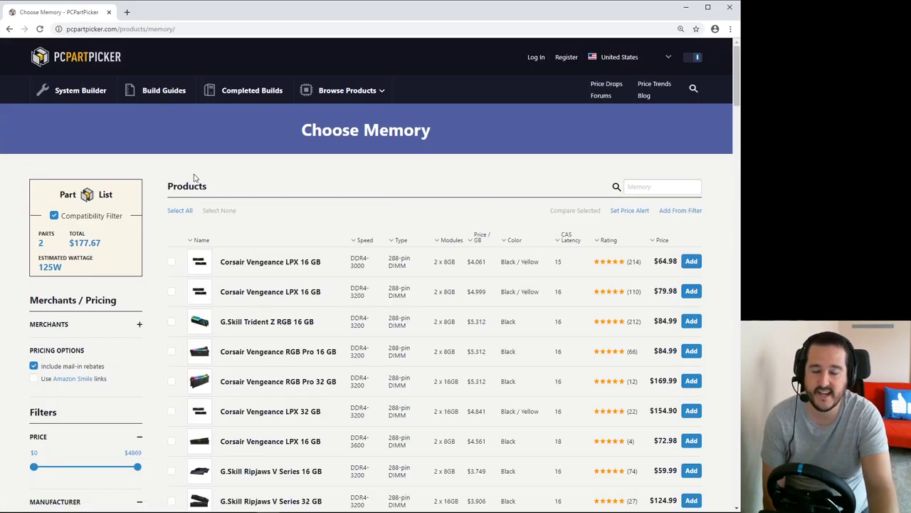
pyautogui.scroll(-2, 194, 177)
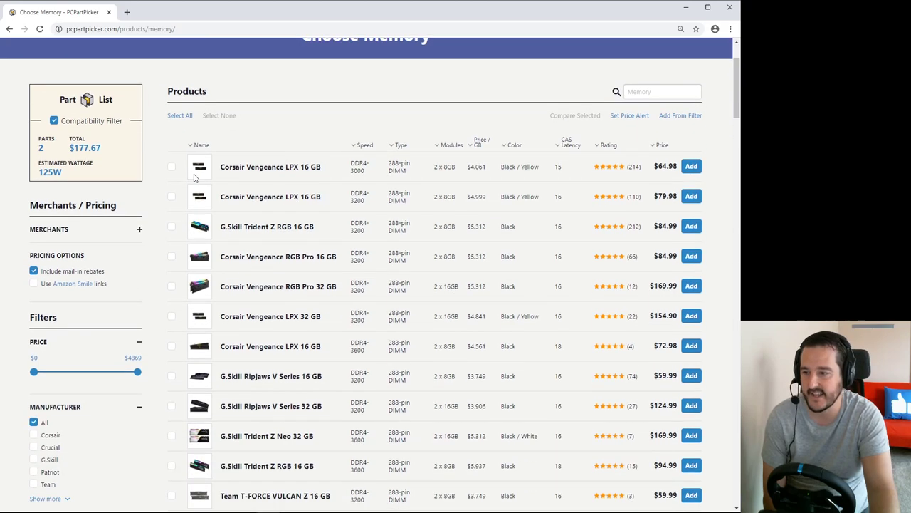
pyautogui.scroll(1, 214, 143)
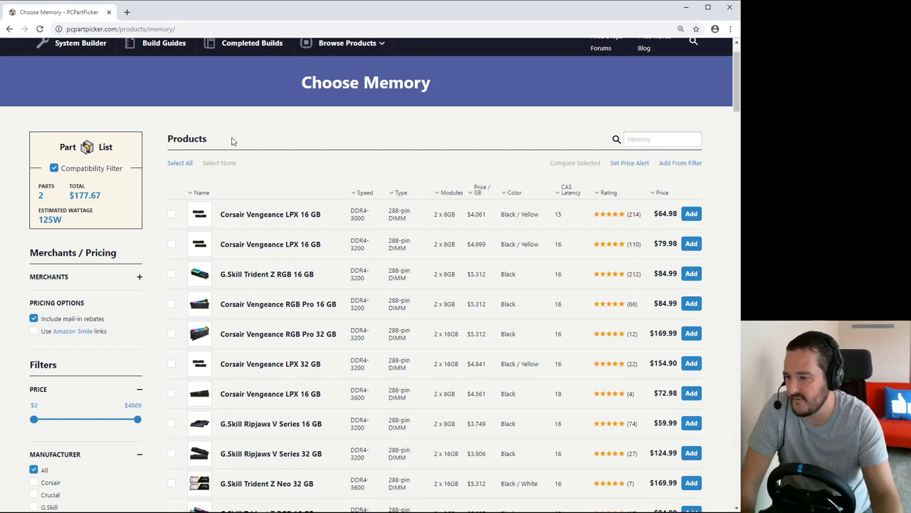
# Expand the memory speed filter list and limit the speeds to DDR4-3200, DDR4-3300, DDR4-3333 and DDR4-3400.
pyautogui.scroll(-4, 255, 163)
pyautogui.scroll(-2, 178, 319)
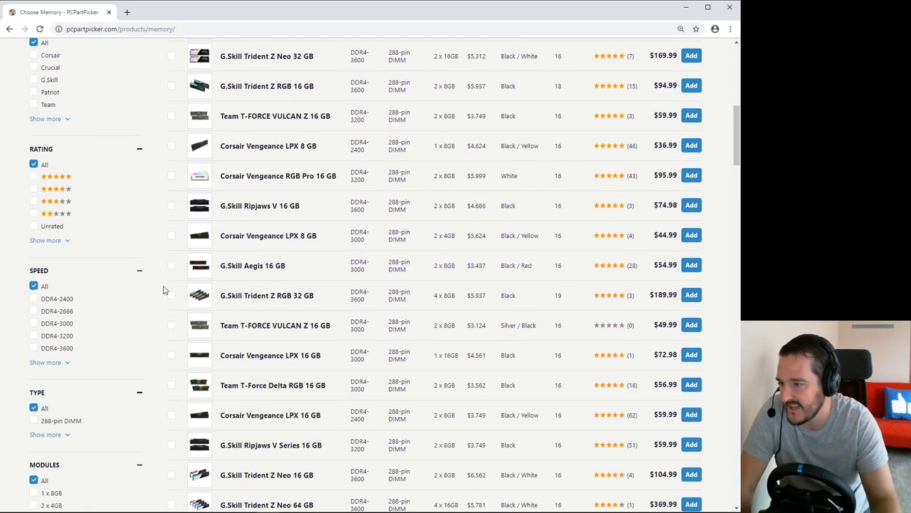
pyautogui.click(34, 337)
pyautogui.click(61, 363)
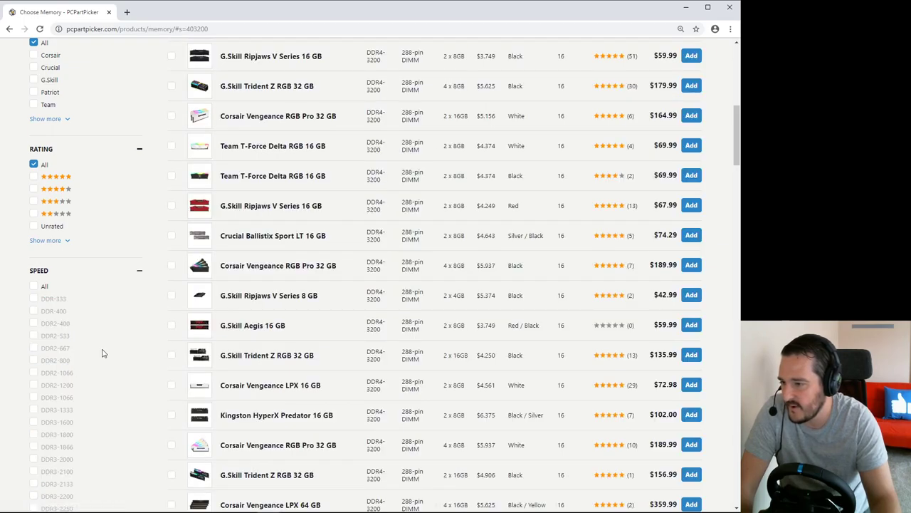
pyautogui.scroll(-6, 107, 349)
pyautogui.click(33, 303)
pyautogui.click(33, 315)
pyautogui.click(33, 326)
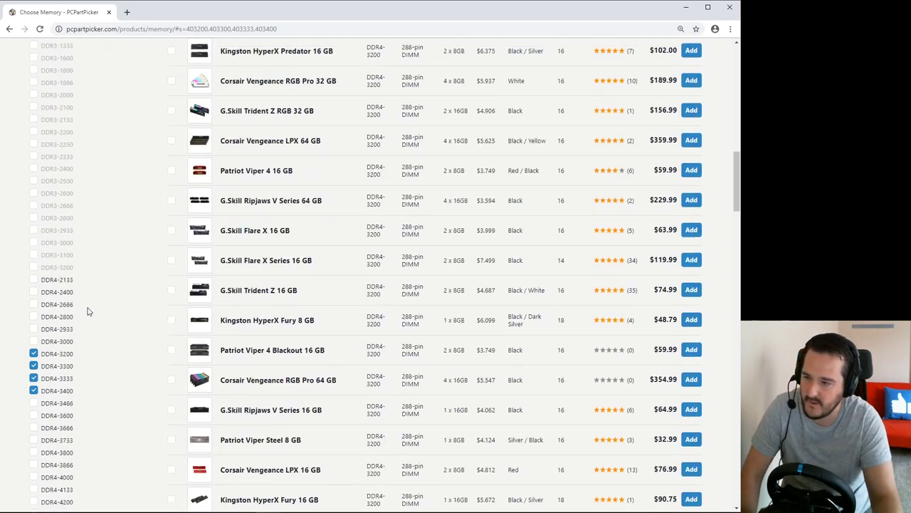
# Limit the memory modules to 2 x 8GB kits.
pyautogui.scroll(-5, 84, 313)
pyautogui.scroll(-1, 88, 310)
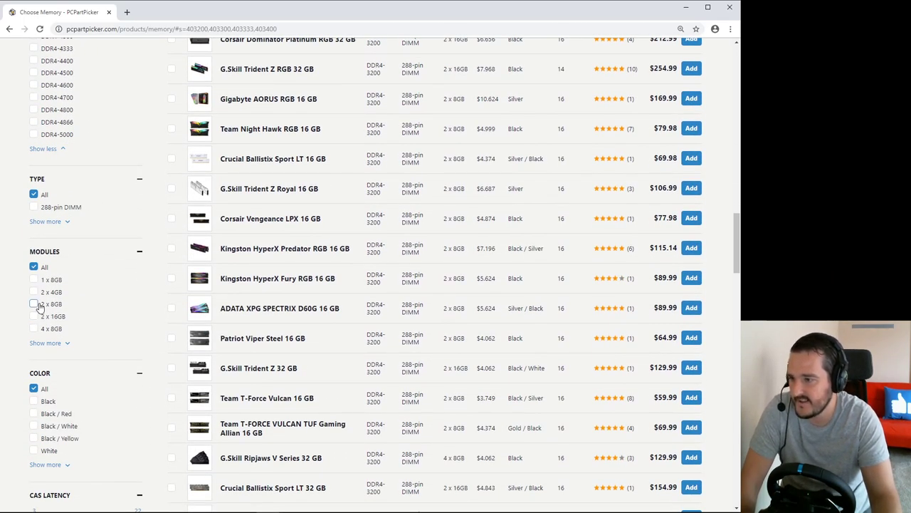
pyautogui.click(33, 304)
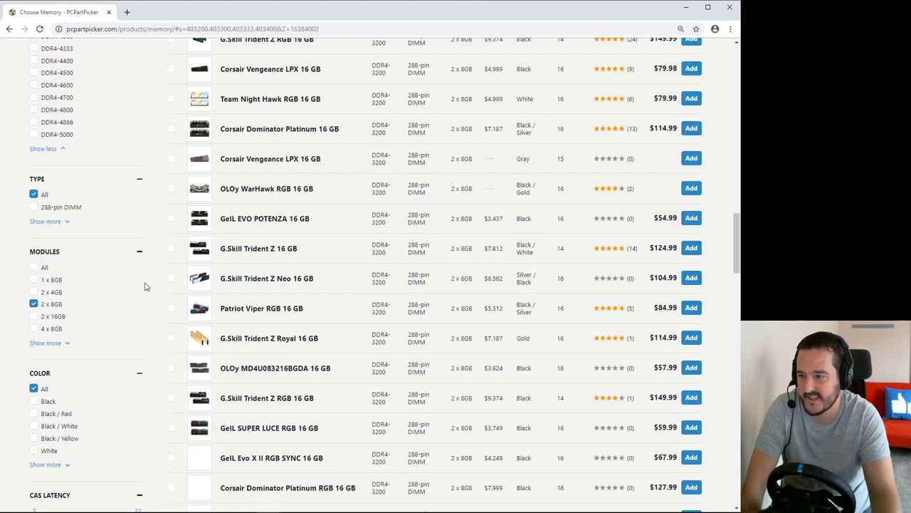
# Limit the memory kits to a CAS latency of at most 16 and to modules with a heat spreader.
pyautogui.scroll(-2, 145, 286)
pyautogui.scroll(-2, 144, 286)
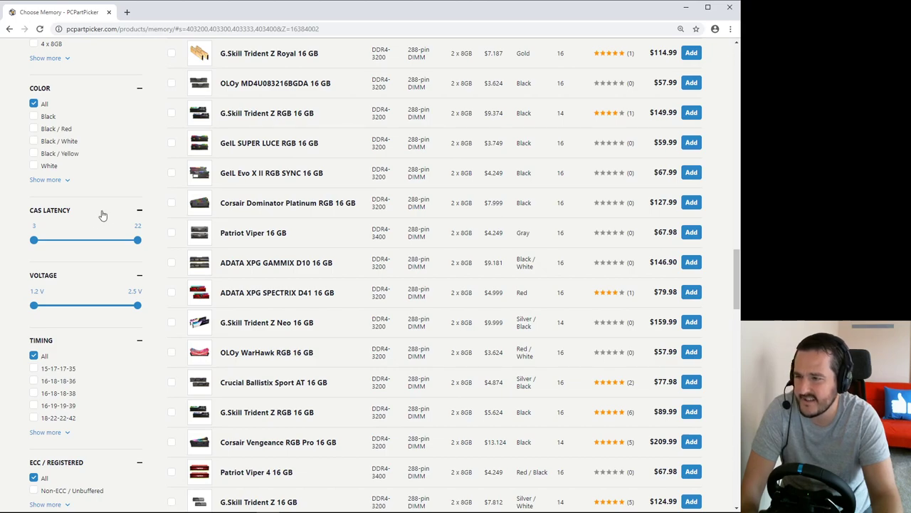
pyautogui.moveTo(137, 240); pyautogui.dragTo(105, 242)
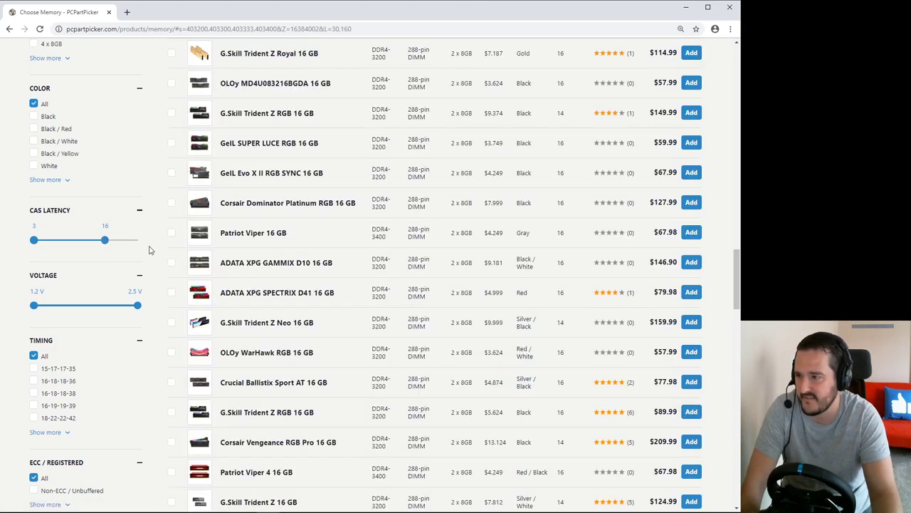
pyautogui.scroll(-2, 150, 249)
pyautogui.scroll(-2, 150, 254)
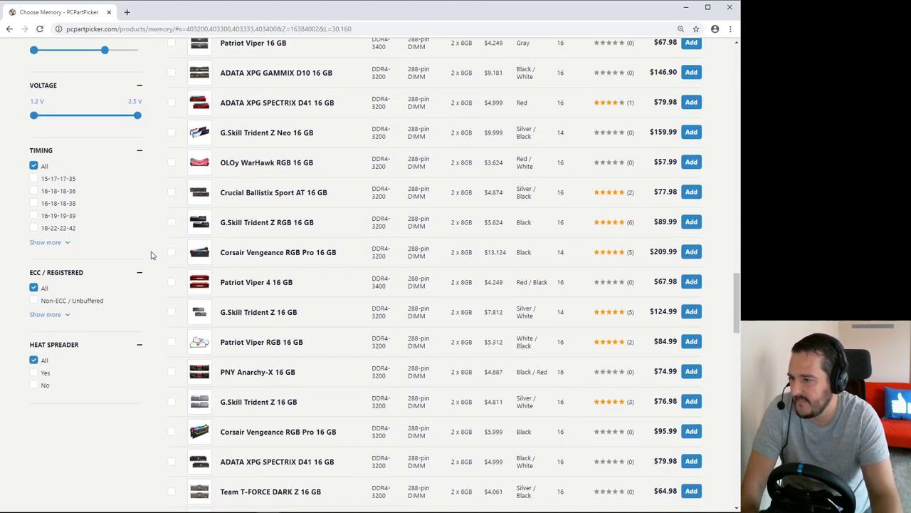
pyautogui.click(34, 373)
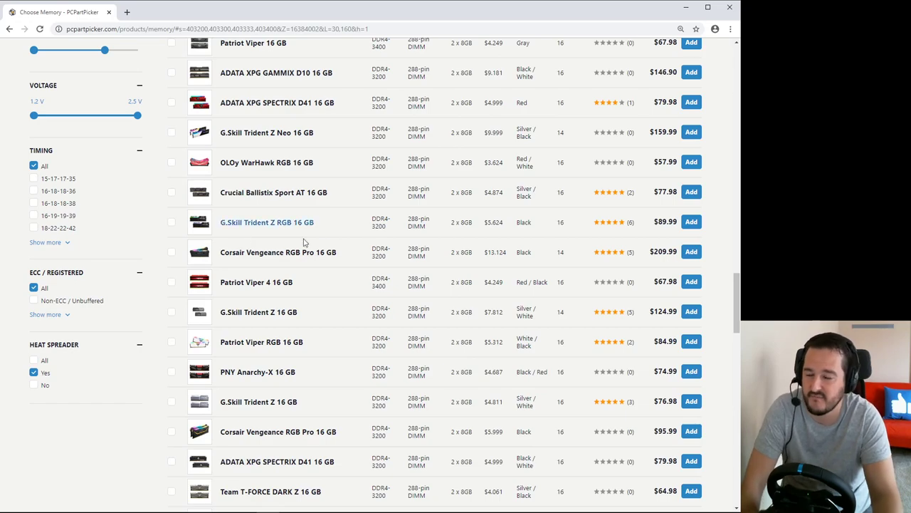
# Sort the filtered memory kits by price from lowest to highest.
pyautogui.scroll(2, 321, 244)
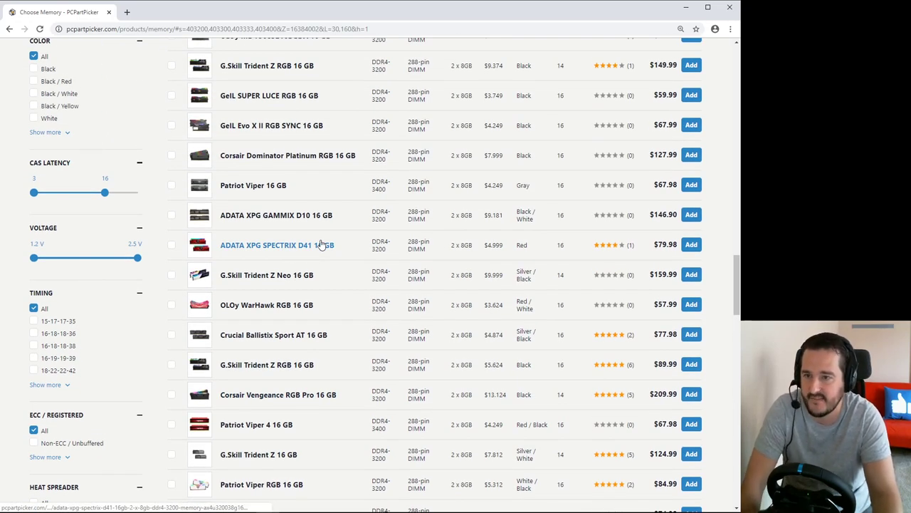
pyautogui.scroll(2, 320, 245)
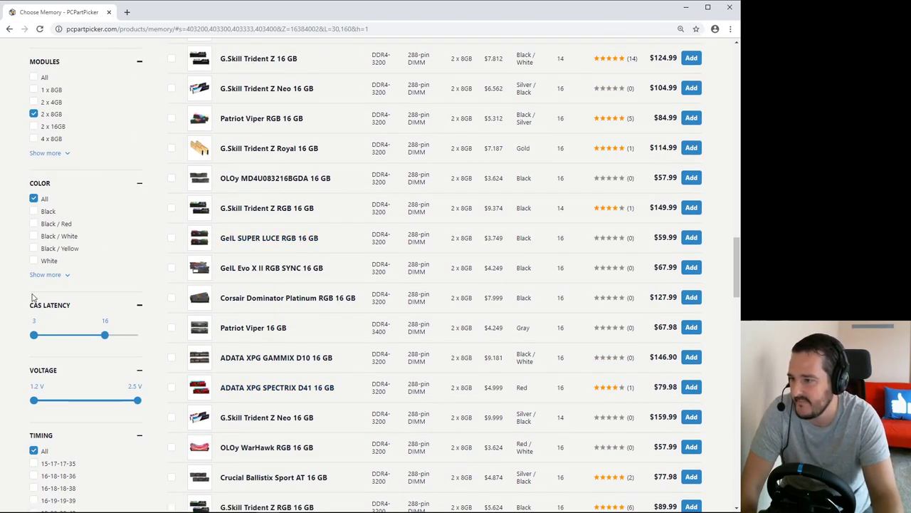
pyautogui.scroll(-2, 22, 370)
pyautogui.scroll(7, 21, 370)
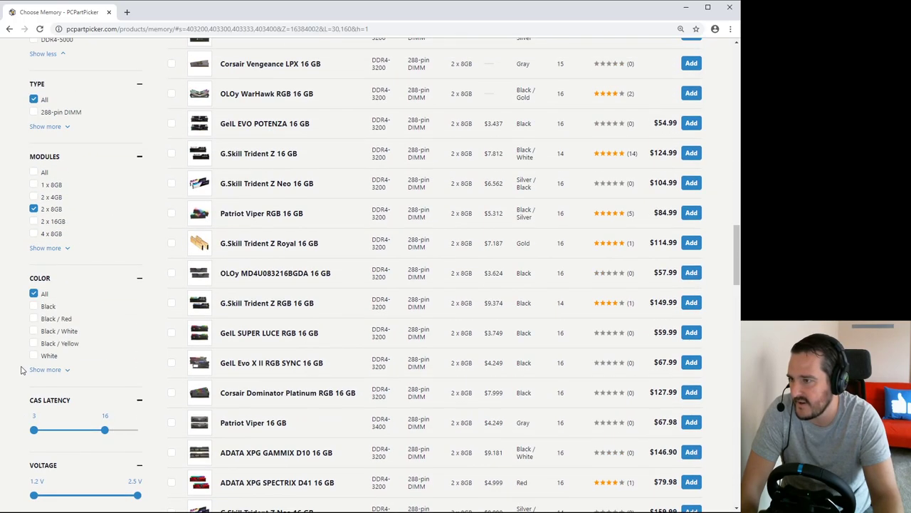
pyautogui.scroll(10, 21, 357)
pyautogui.scroll(4, 21, 343)
pyautogui.scroll(2, 640, 192)
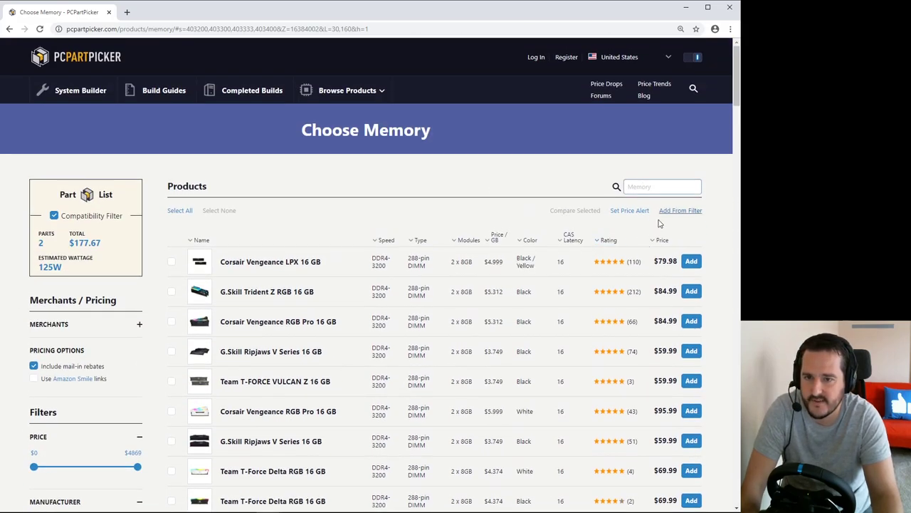
pyautogui.click(662, 239)
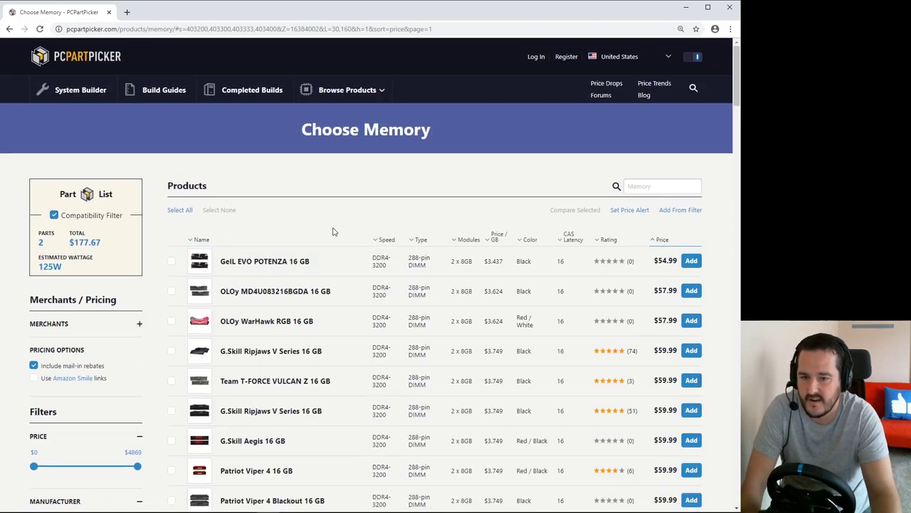
# Set the maximum memory price to $62.
pyautogui.scroll(-3, 337, 239)
pyautogui.moveTo(138, 233); pyautogui.dragTo(58, 237)
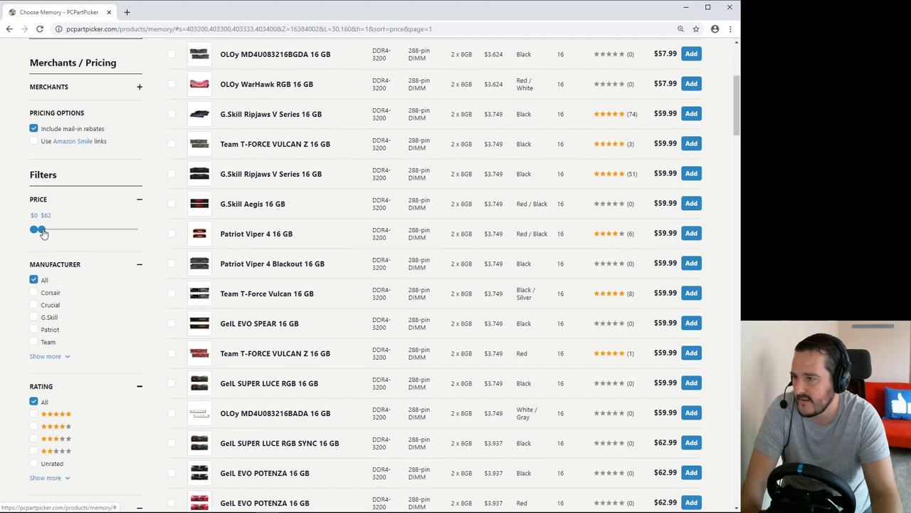
pyautogui.moveTo(43, 233); pyautogui.dragTo(41, 233)
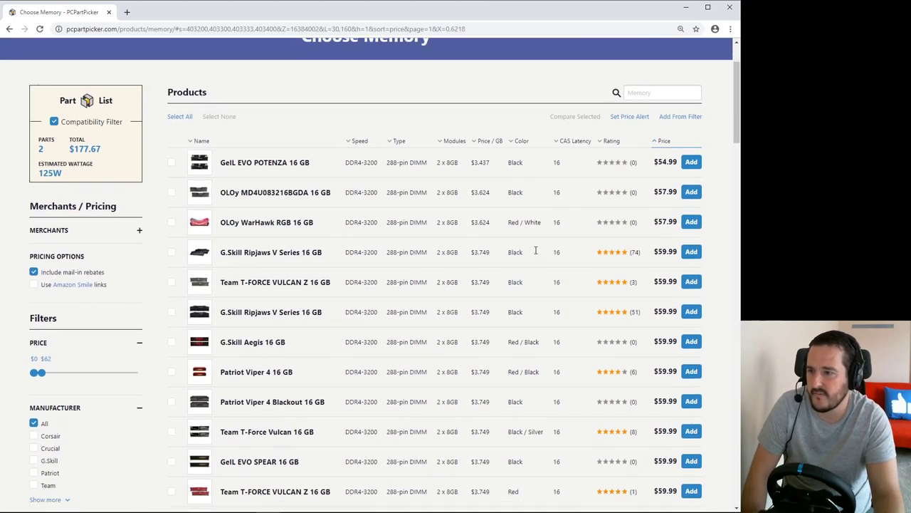
# Examine the remaining memory kits, comparing their prices, ratings and numbers of reviews.
pyautogui.scroll(-1, 536, 251)
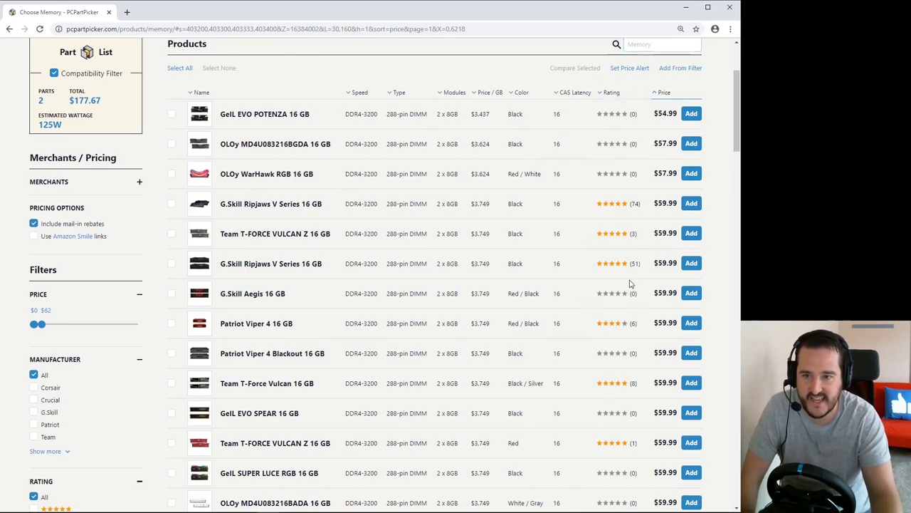
pyautogui.scroll(-3, 625, 253)
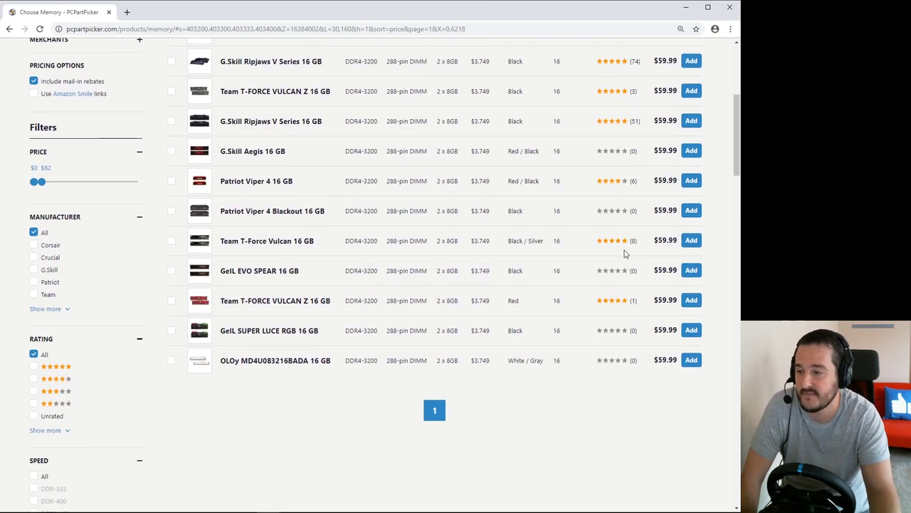
pyautogui.scroll(-10, 625, 251)
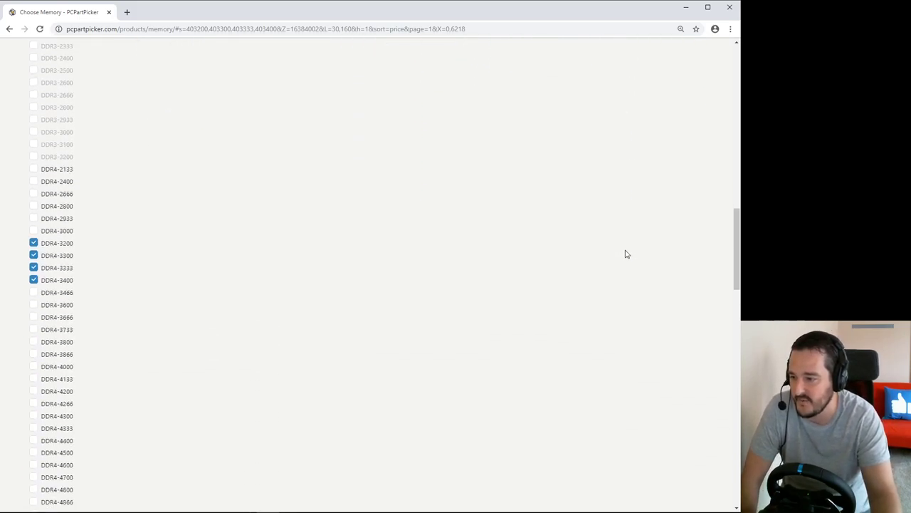
pyautogui.scroll(14, 625, 249)
pyautogui.scroll(-2, 625, 245)
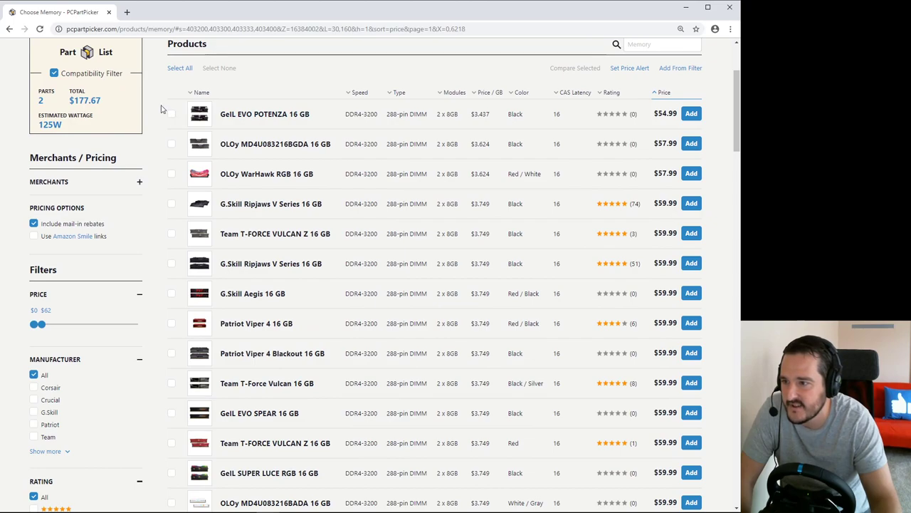
pyautogui.moveTo(170, 106); pyautogui.dragTo(159, 187)
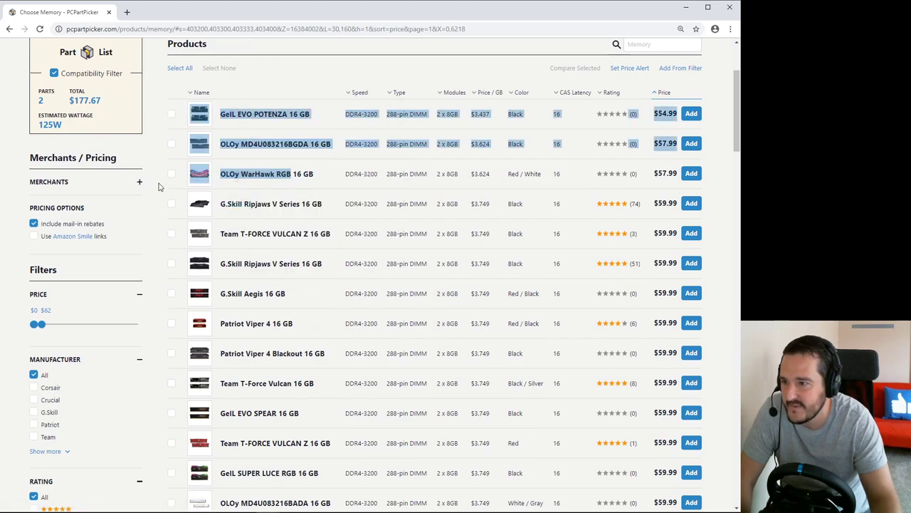
pyautogui.click(159, 186)
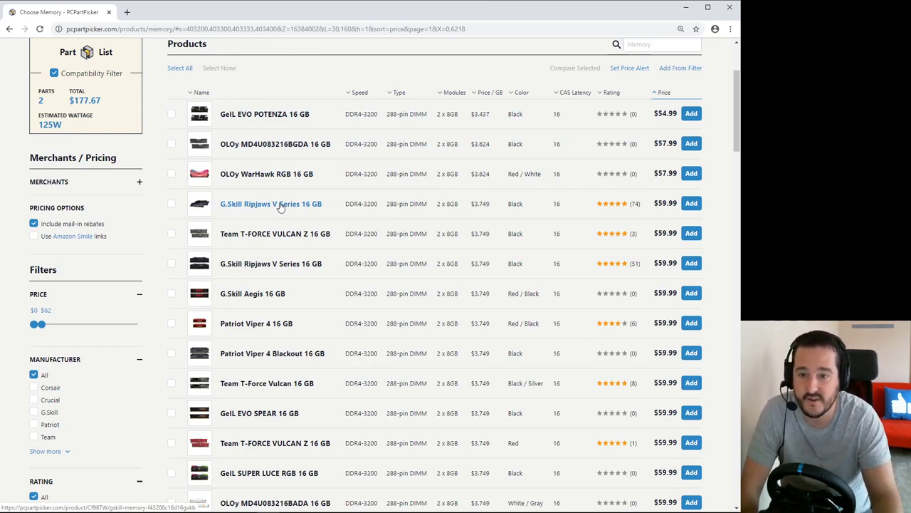
pyautogui.doubleClick(635, 204)
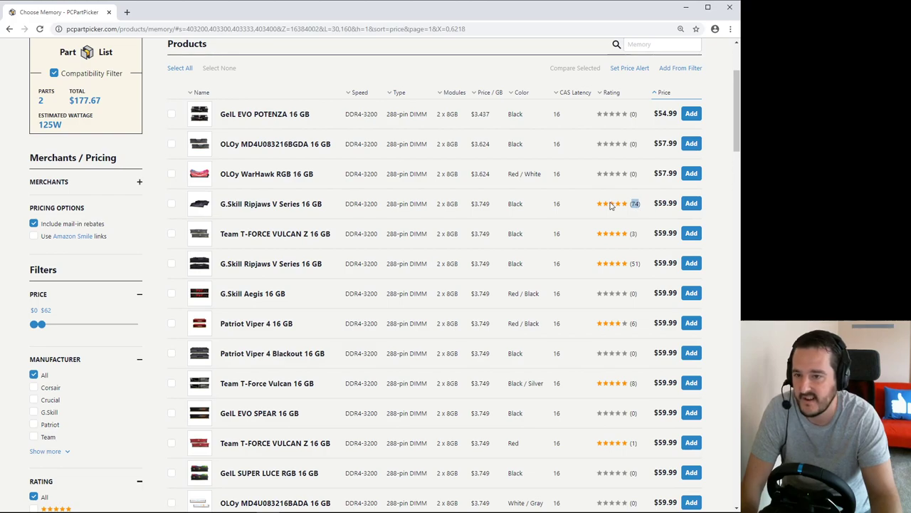
# Open the product page of the most-reviewed G.Skill Ripjaws V Series 16 GB kit and check its speed and CAS latency.
pyautogui.click(278, 204)
pyautogui.scroll(-3, 152, 274)
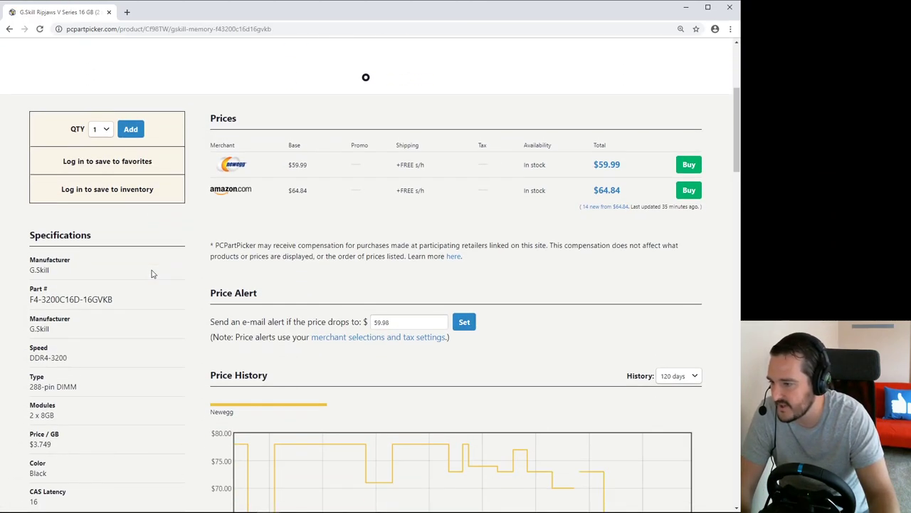
pyautogui.scroll(-1, 152, 273)
pyautogui.scroll(-1, 151, 270)
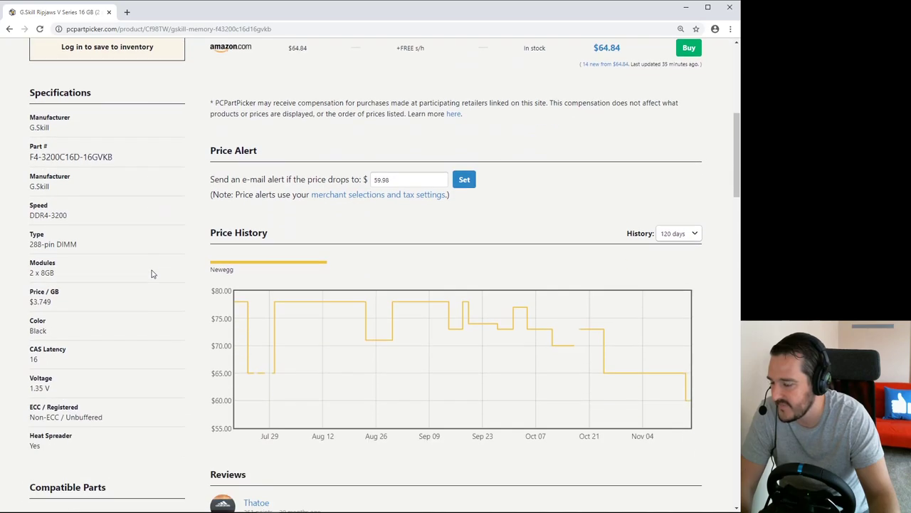
pyautogui.moveTo(75, 217); pyautogui.dragTo(51, 226)
pyautogui.moveTo(22, 366); pyautogui.dragTo(50, 363)
pyautogui.click(58, 362)
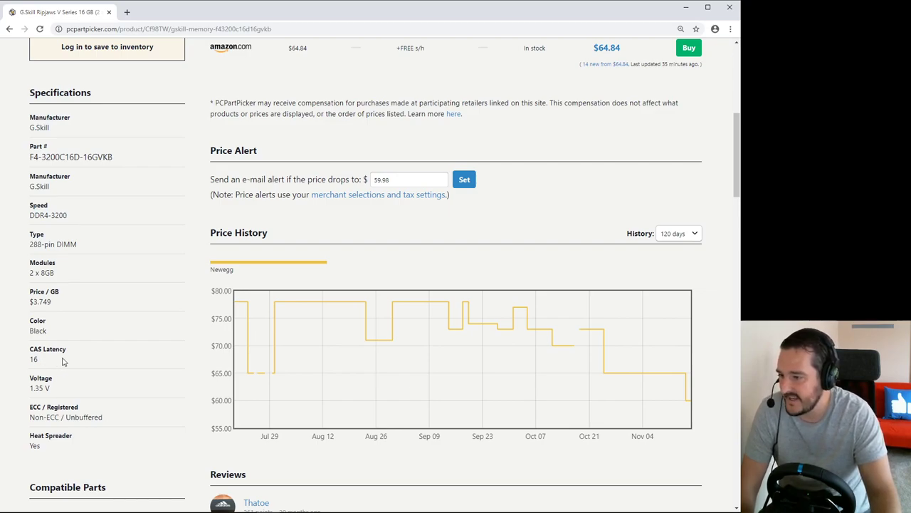
# Return to the memory list and add the most-reviewed G.Skill Ripjaws V Series 16 GB kit to the build.
pyautogui.click(9, 30)
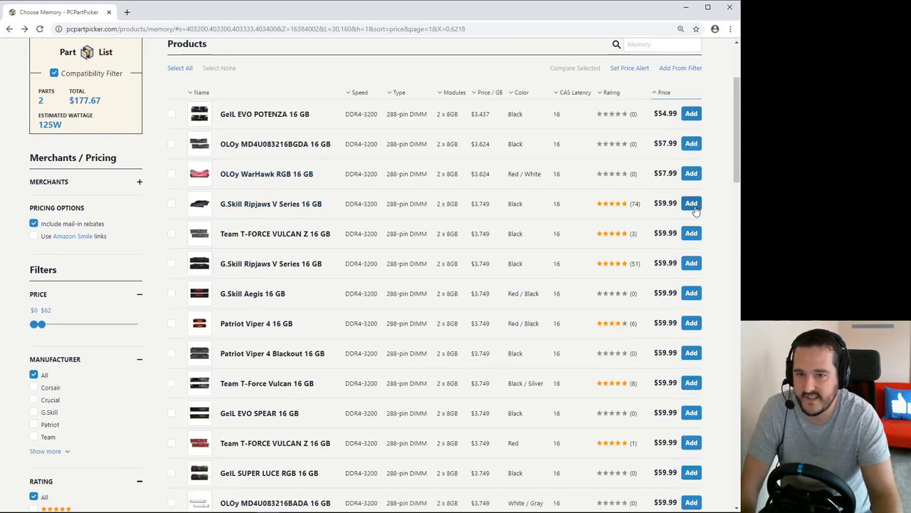
pyautogui.click(692, 205)
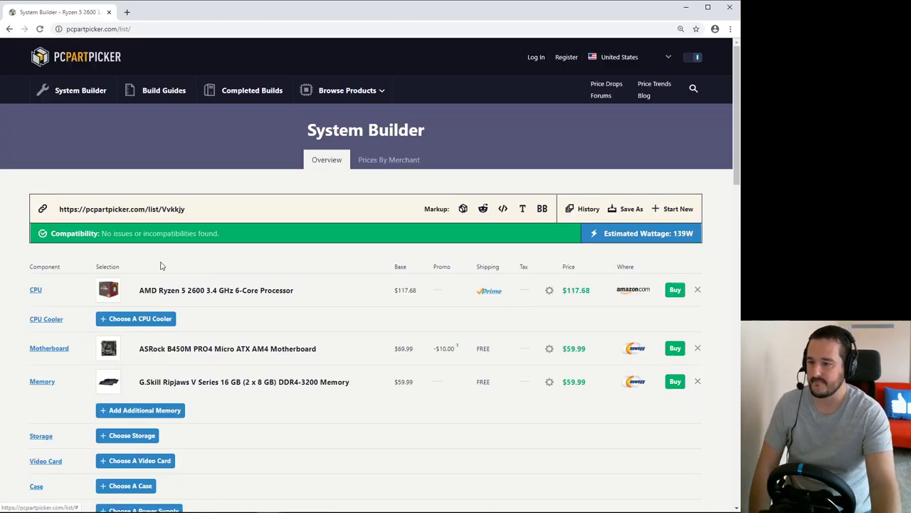
# Review the parts list, check the merchant offers on the ASRock B450M PRO4 product page, and return to the list.
pyautogui.scroll(-1, 291, 268)
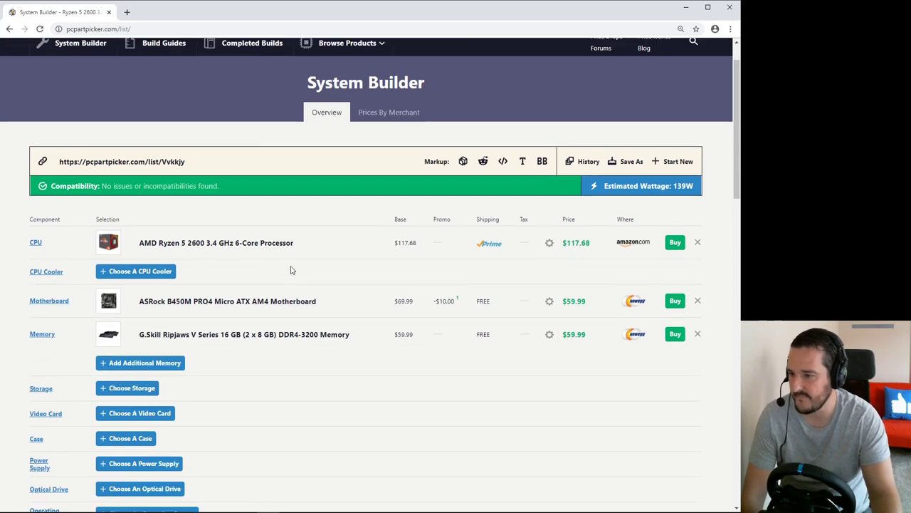
pyautogui.scroll(-1, 291, 269)
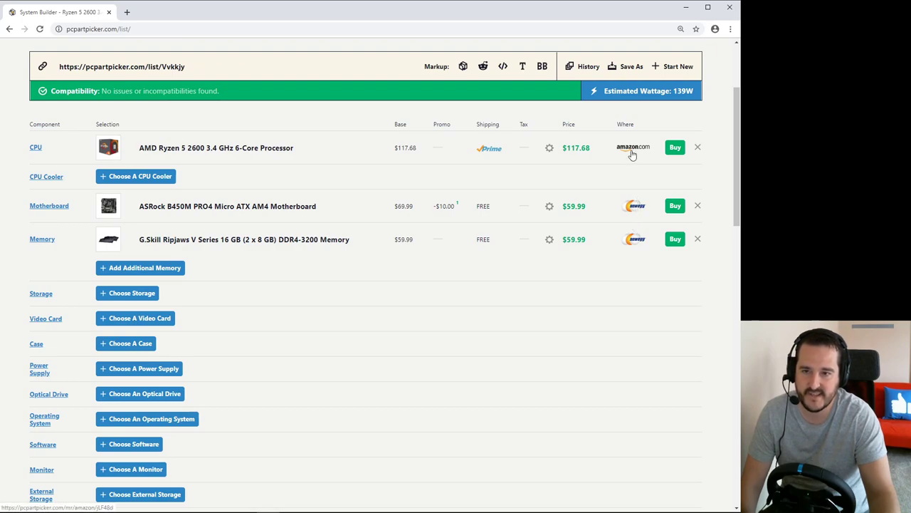
pyautogui.click(249, 208)
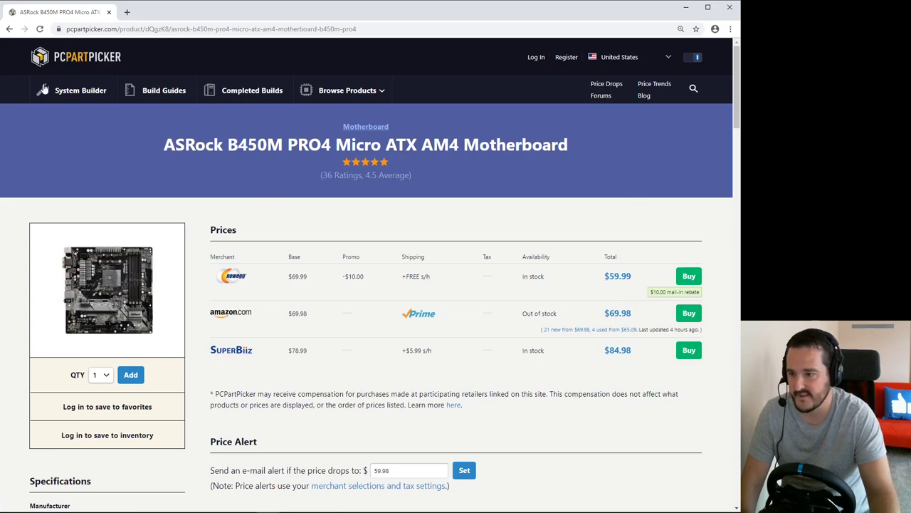
pyautogui.click(9, 29)
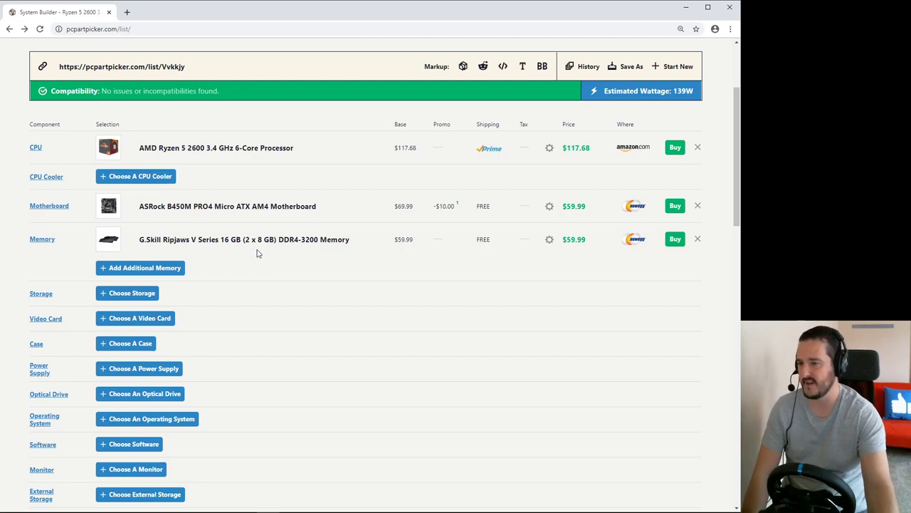
# Start choosing storage for the build and set the minimum capacity to 1 TB.
pyautogui.click(149, 296)
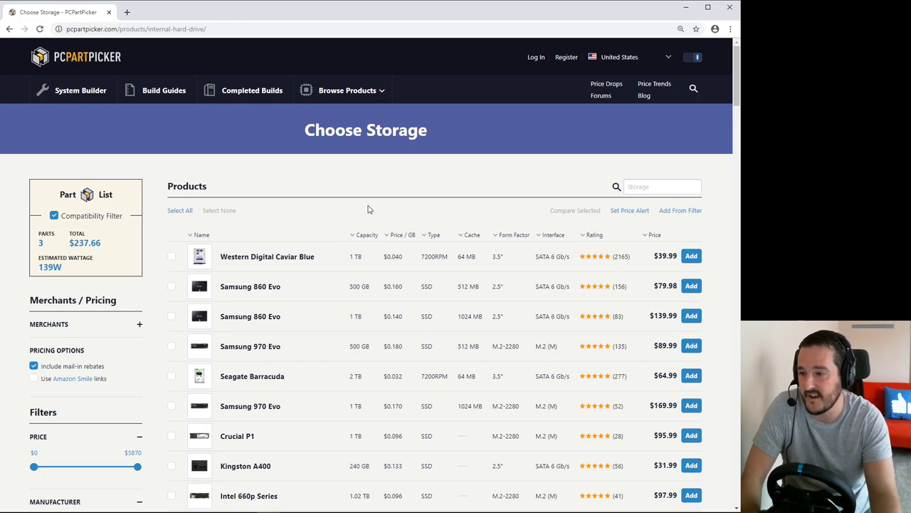
pyautogui.scroll(-1, 363, 207)
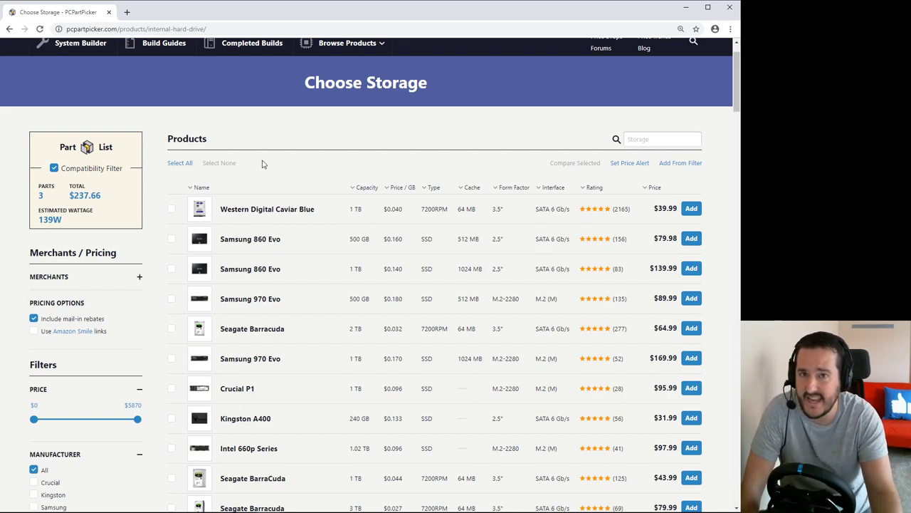
pyautogui.scroll(-2, 168, 304)
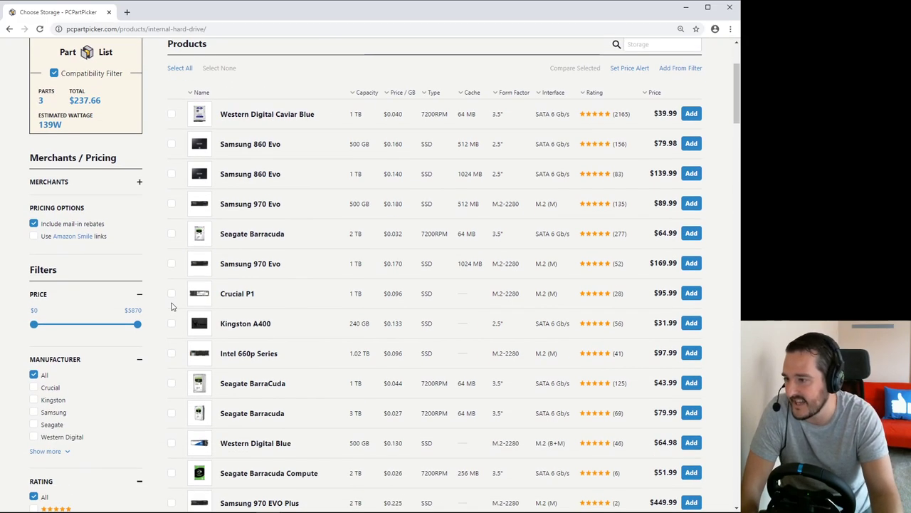
pyautogui.scroll(-7, 172, 306)
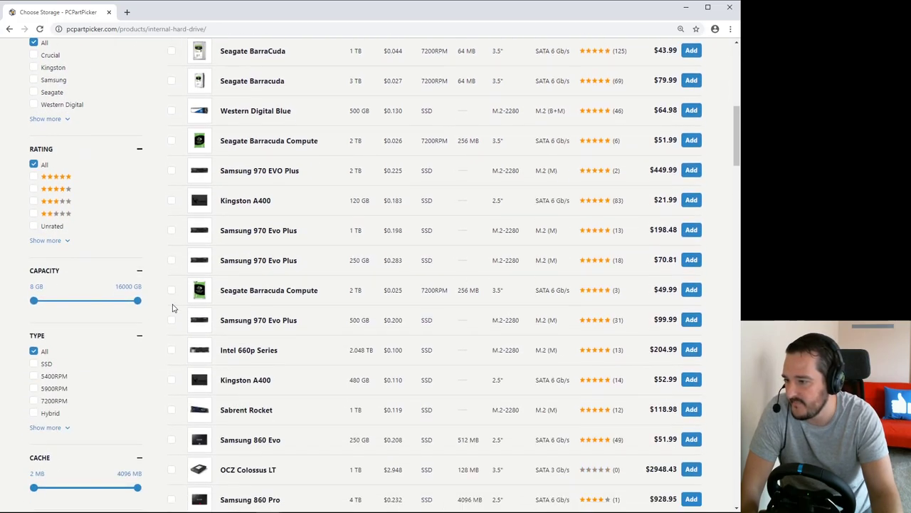
pyautogui.scroll(-2, 172, 308)
pyautogui.moveTo(34, 206); pyautogui.dragTo(100, 207)
# Expand the form factor filter list and limit the storage drives to M.2-2280.
pyautogui.scroll(-3, 179, 356)
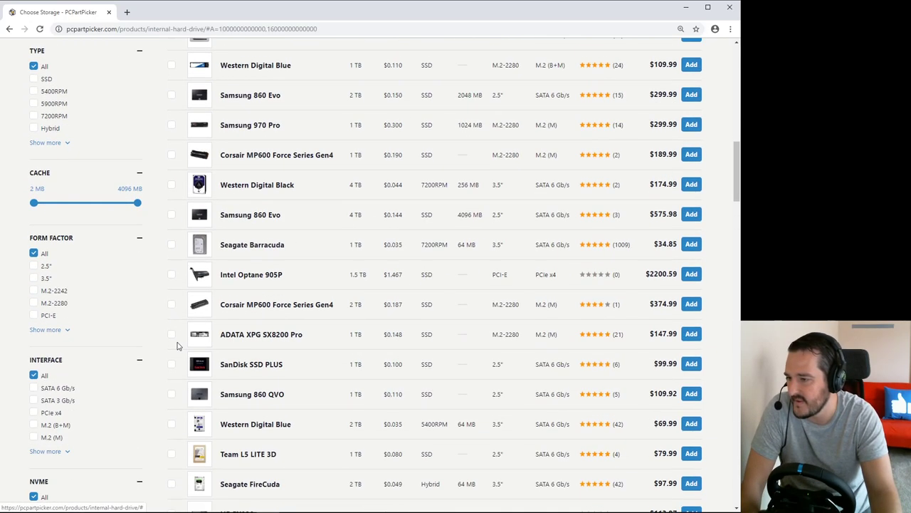
pyautogui.click(64, 331)
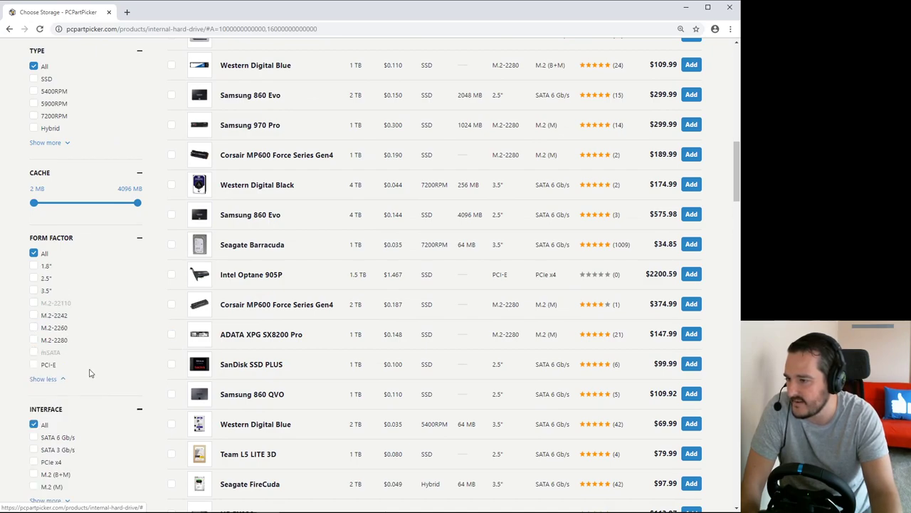
pyautogui.click(34, 340)
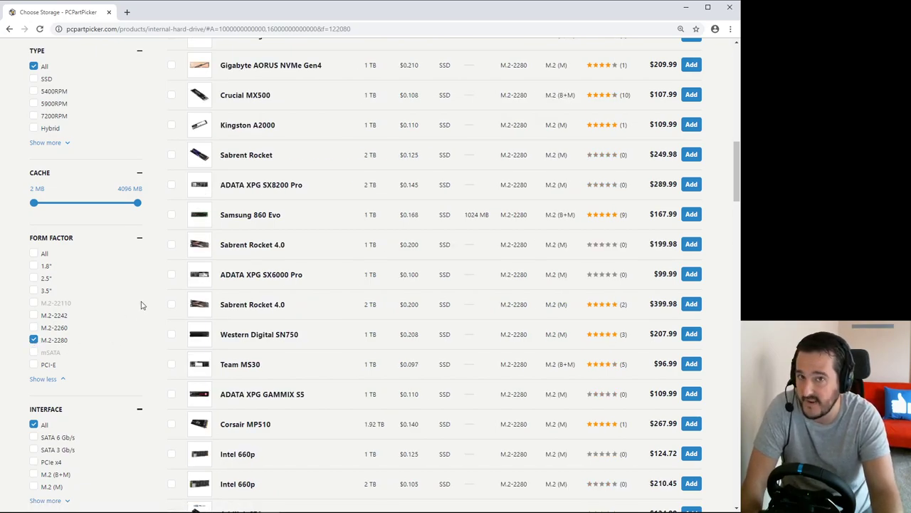
pyautogui.scroll(-3, 141, 305)
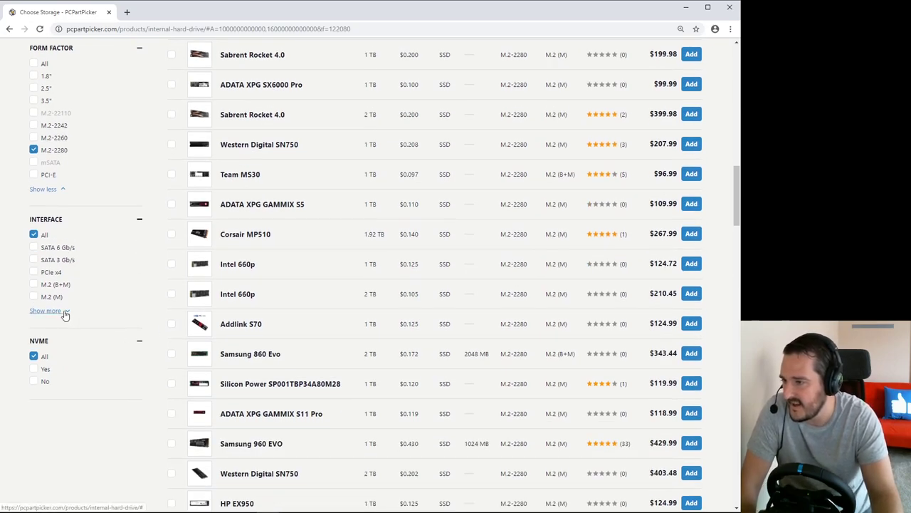
# Limit the storage drives to the M.2 (M) interface and to NVMe models.
pyautogui.click(34, 297)
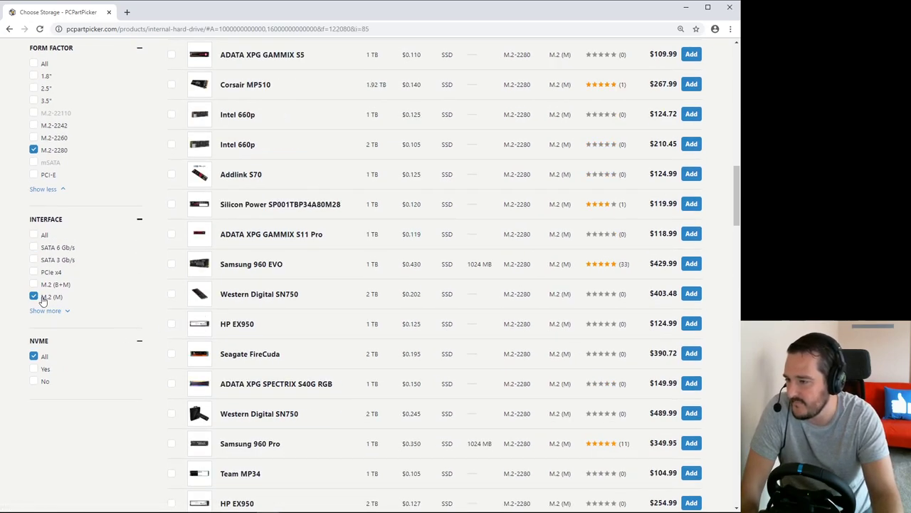
pyautogui.click(34, 368)
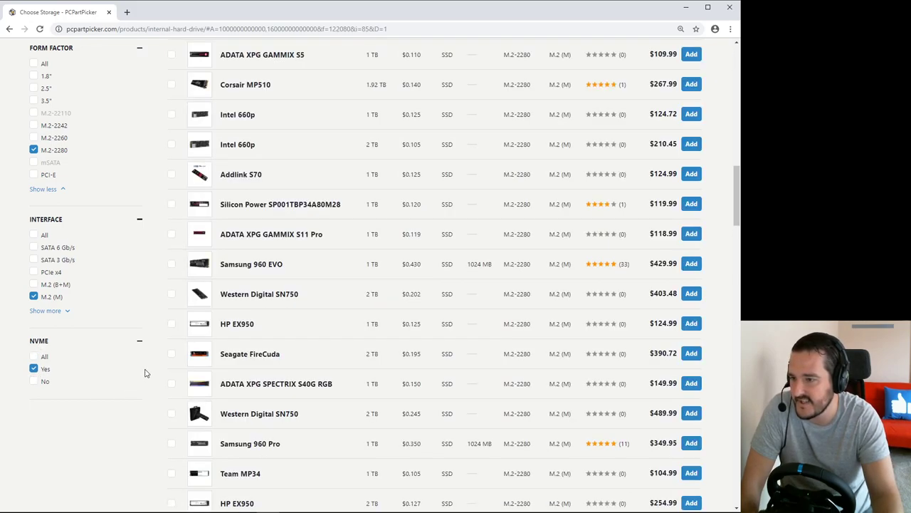
# Sort the storage drives by ascending price and cap the price filter at $108.
pyautogui.scroll(4, 148, 368)
pyautogui.scroll(1, 163, 309)
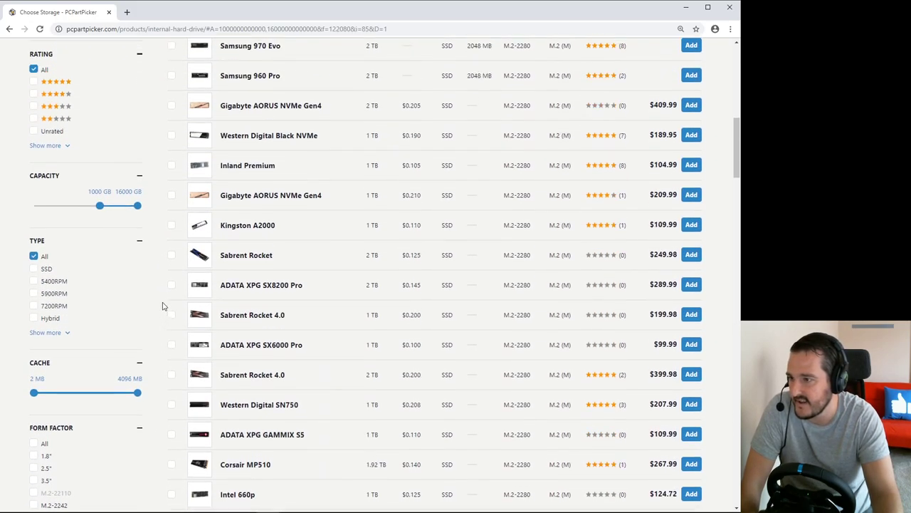
pyautogui.scroll(6, 163, 306)
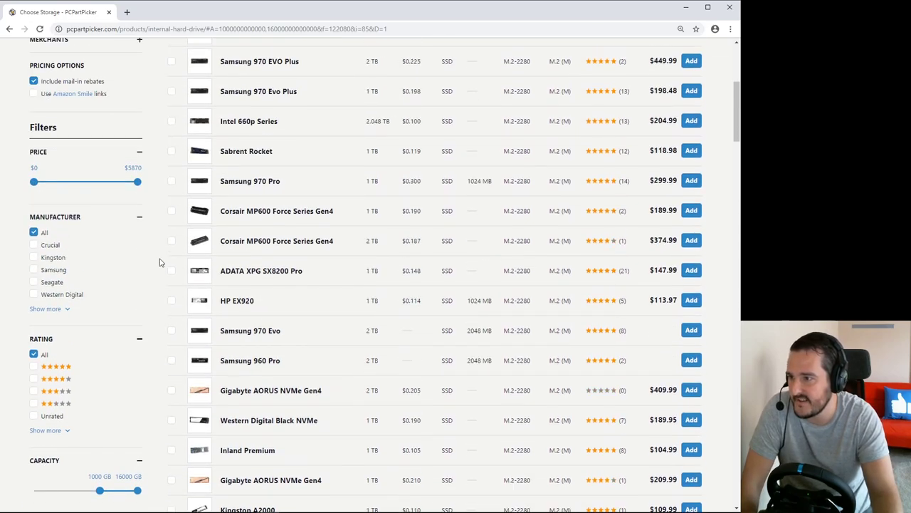
pyautogui.click(655, 182)
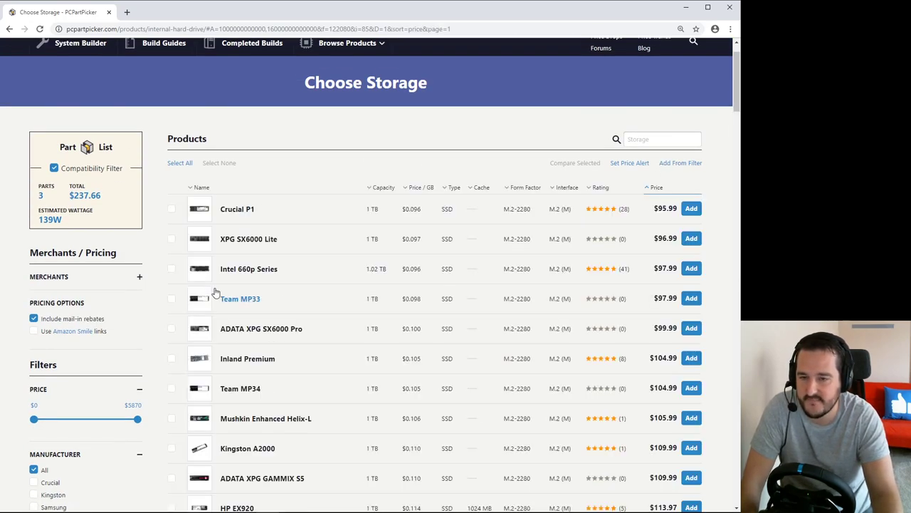
pyautogui.moveTo(137, 420); pyautogui.dragTo(44, 422)
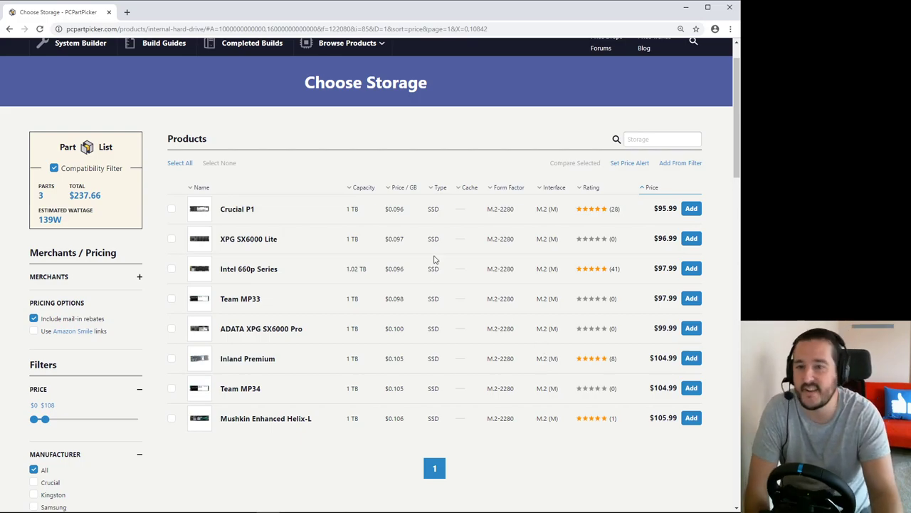
# Lower the minimum capacity of the storage filter to 750 GB.
pyautogui.scroll(-2, 427, 285)
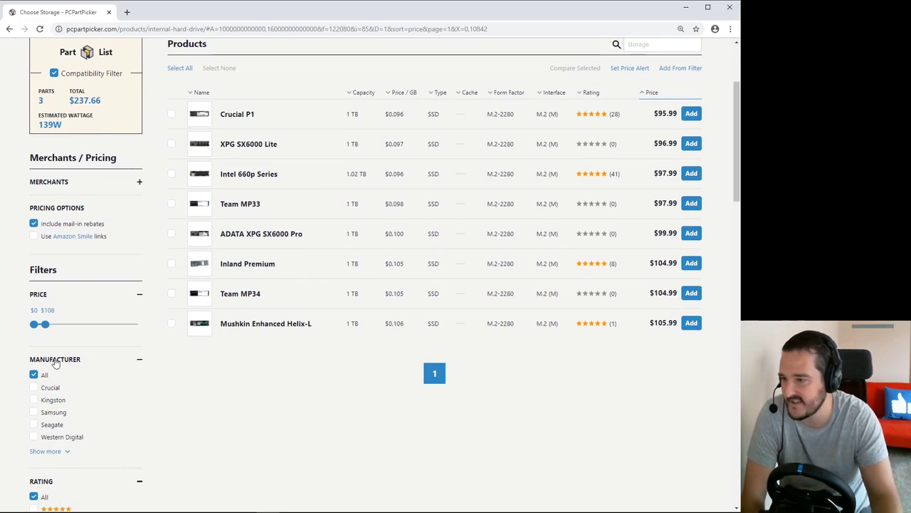
pyautogui.scroll(-4, 92, 363)
pyautogui.moveTo(100, 348); pyautogui.dragTo(96, 350)
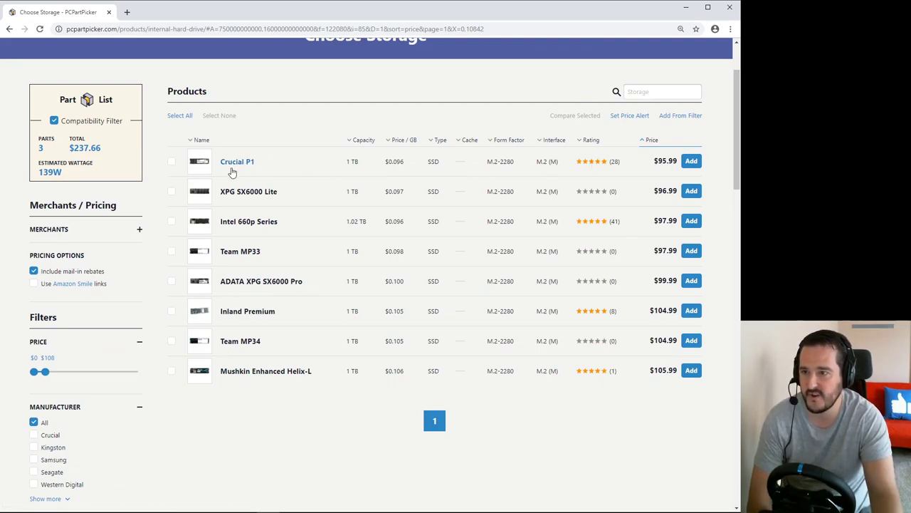
# Open the Crucial P1 1 TB product page, view the enlarged photo of the drive, and close the photo.
pyautogui.click(233, 162)
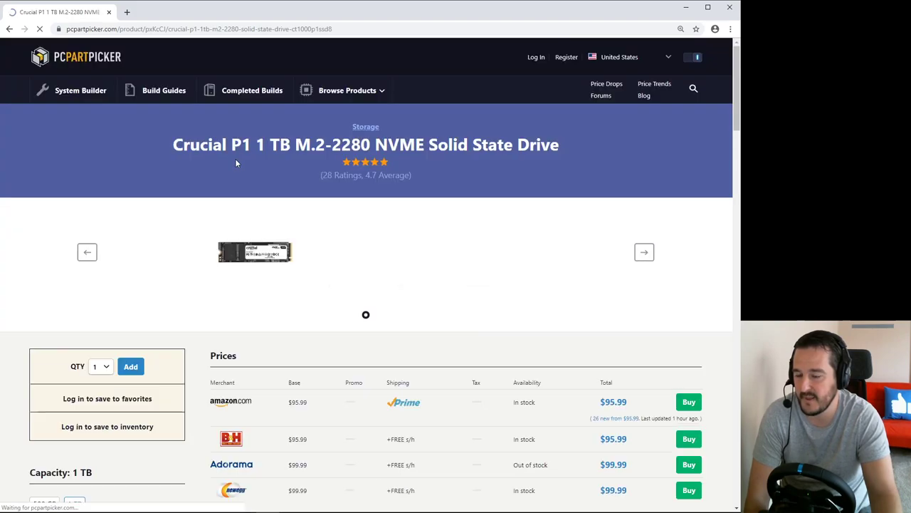
pyautogui.scroll(-1, 235, 161)
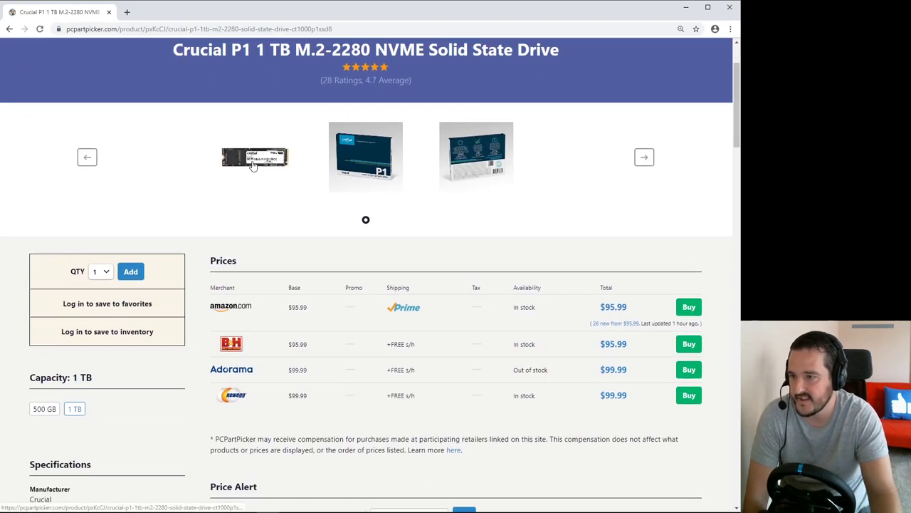
pyautogui.click(249, 174)
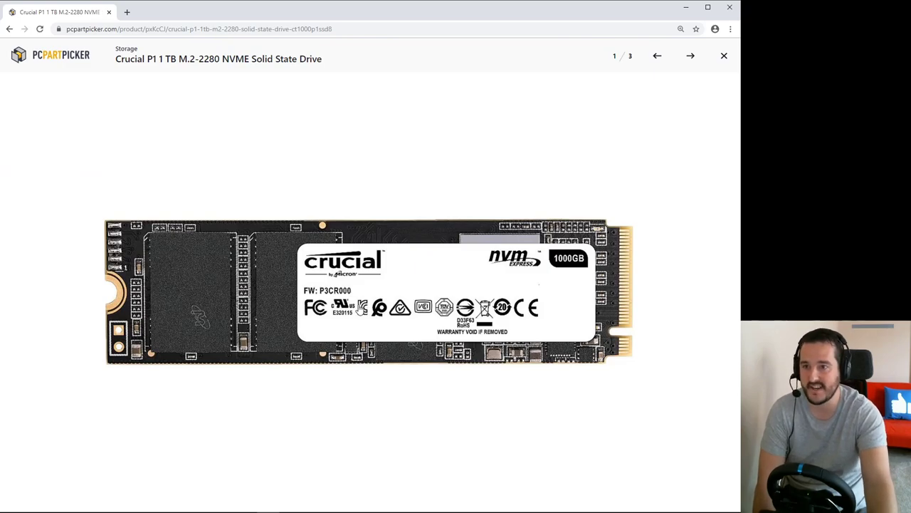
pyautogui.click(725, 57)
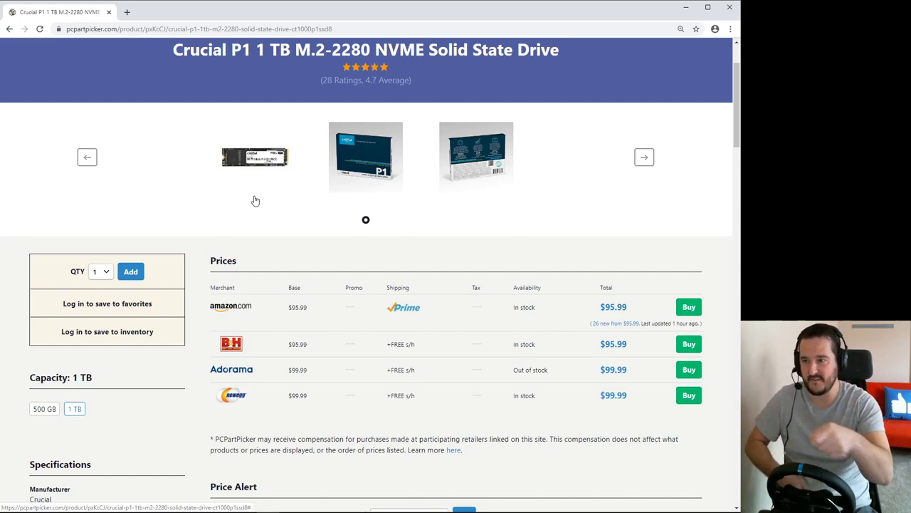
# Examine the drive's specifications and price history, and open the Amazon offer before returning to the product page.
pyautogui.scroll(-2, 255, 200)
pyautogui.scroll(-3, 256, 201)
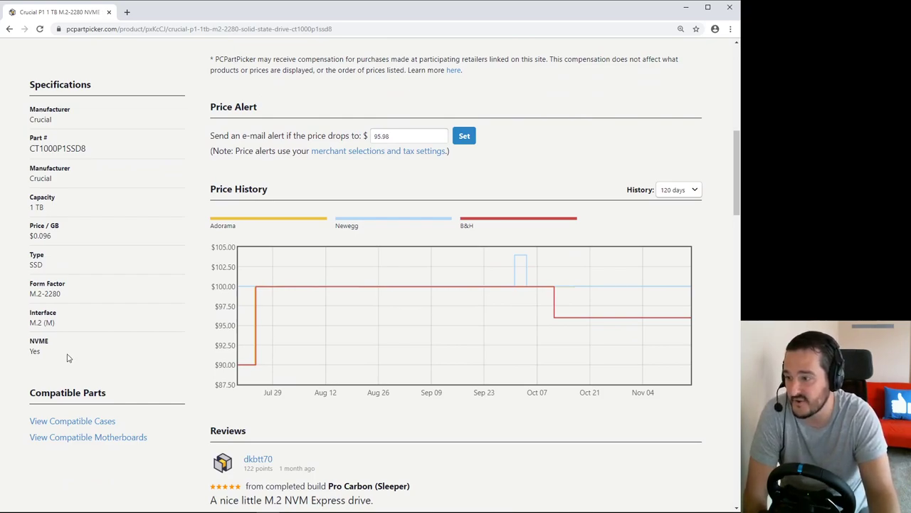
pyautogui.scroll(4, 124, 344)
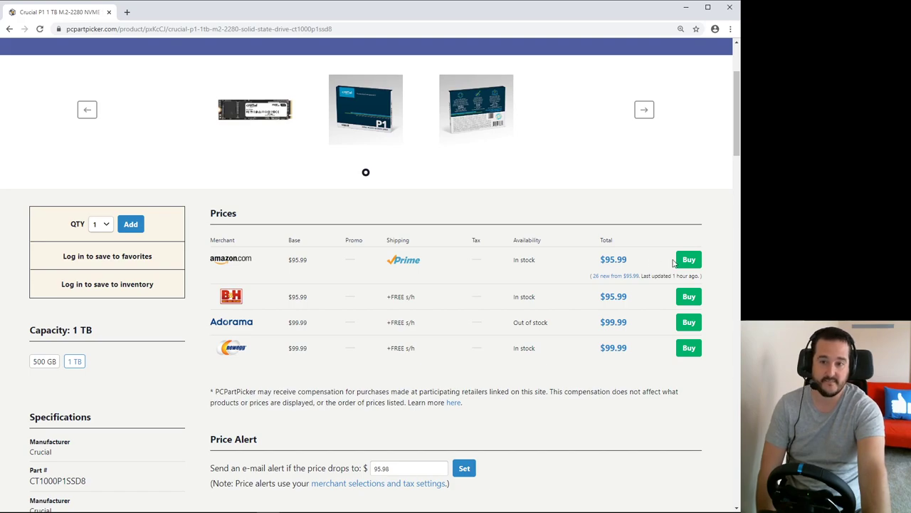
pyautogui.click(695, 261)
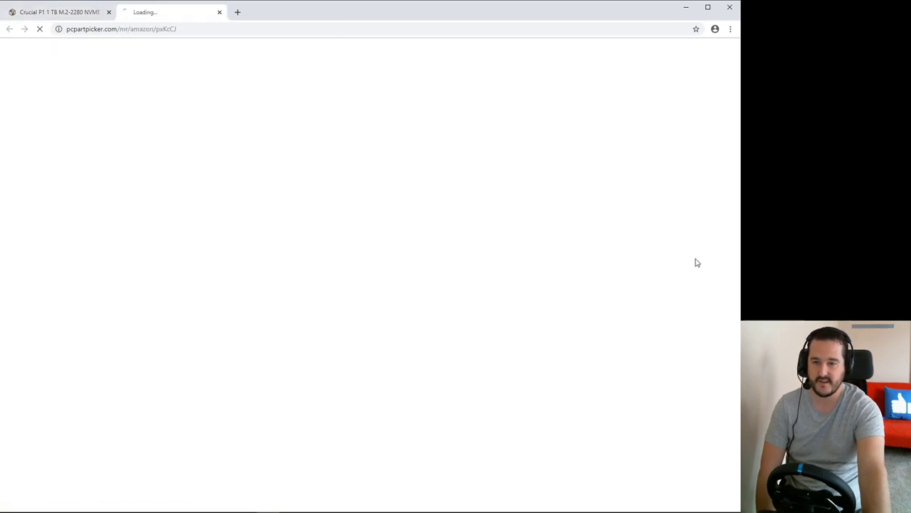
pyautogui.click(223, 13)
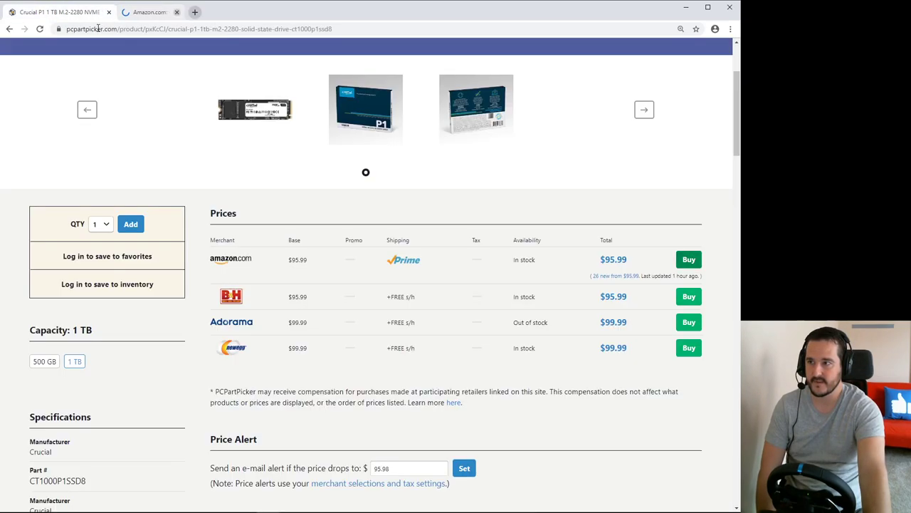
# Add one Crucial P1 1 TB drive to the build and review the updated parts list.
pyautogui.scroll(2, 111, 200)
pyautogui.click(131, 366)
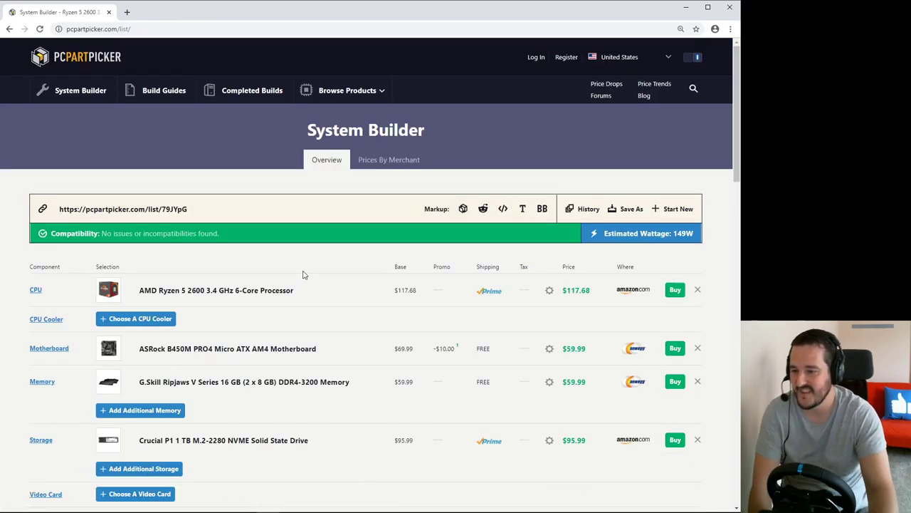
pyautogui.scroll(-1, 309, 266)
pyautogui.scroll(-1, 310, 267)
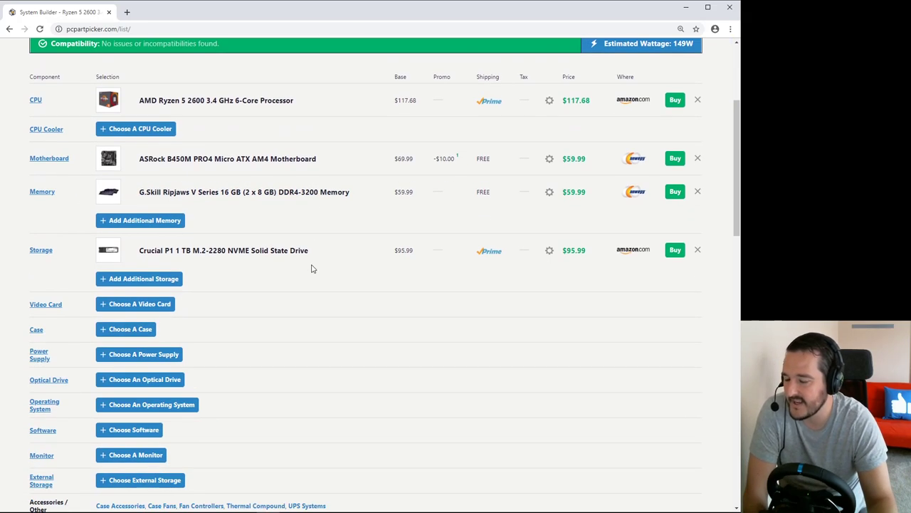
# Start choosing a video card for the build and look through the available cards and filters.
pyautogui.click(155, 306)
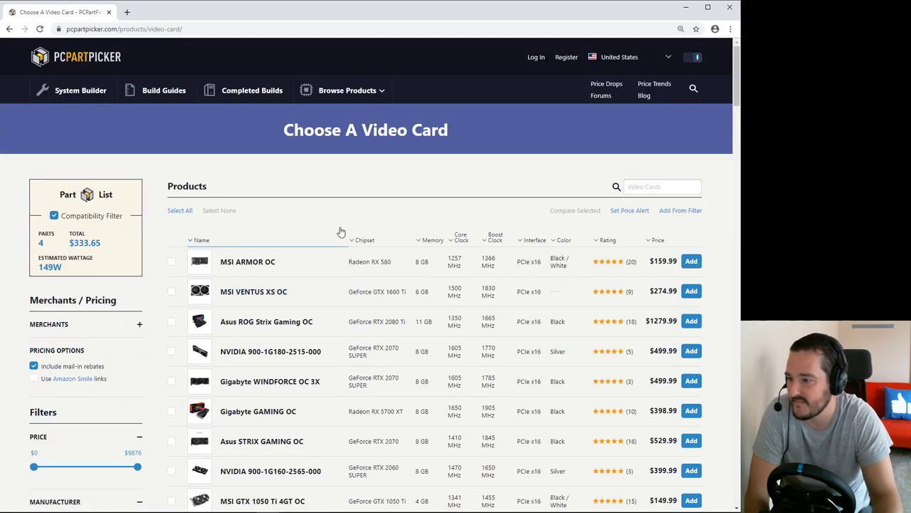
pyautogui.scroll(-3, 341, 232)
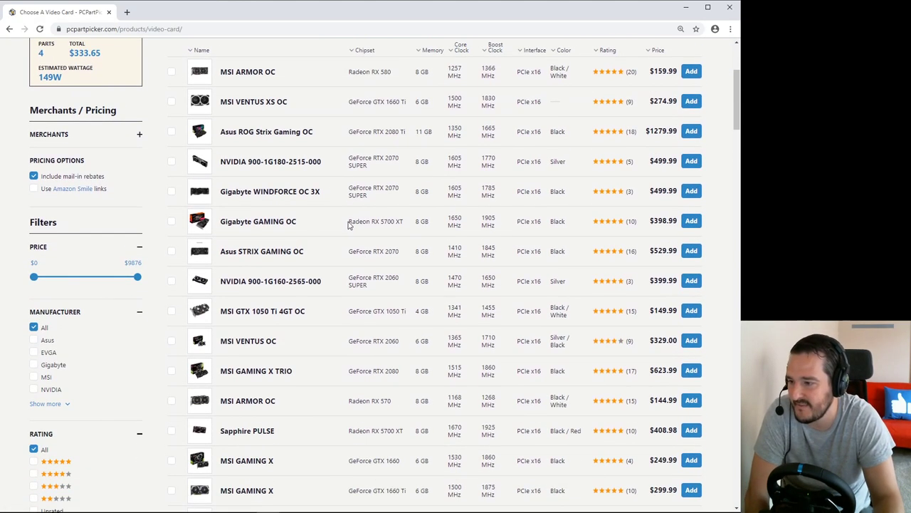
pyautogui.scroll(-12, 349, 225)
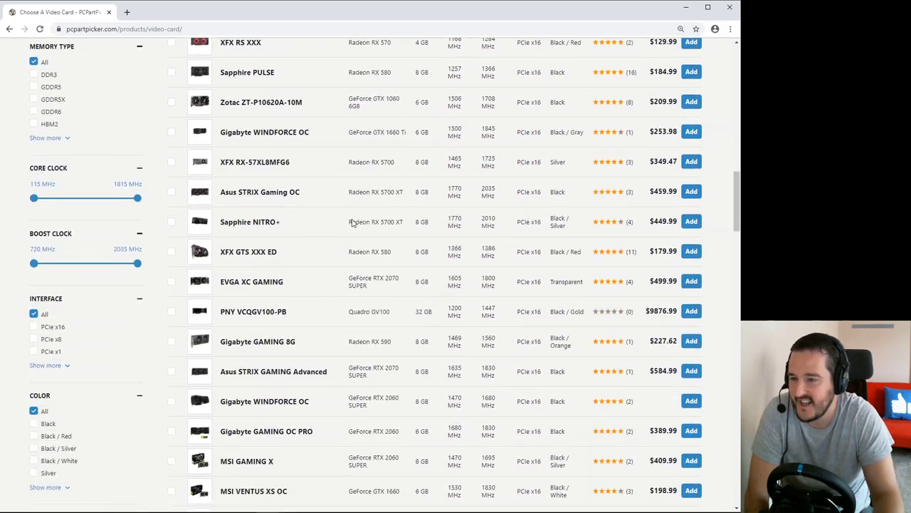
pyautogui.scroll(-10, 352, 223)
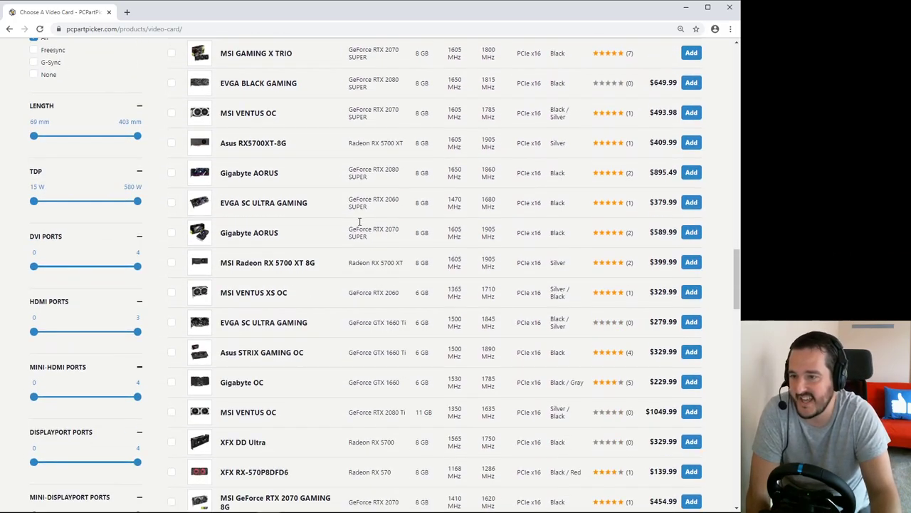
pyautogui.scroll(20, 382, 285)
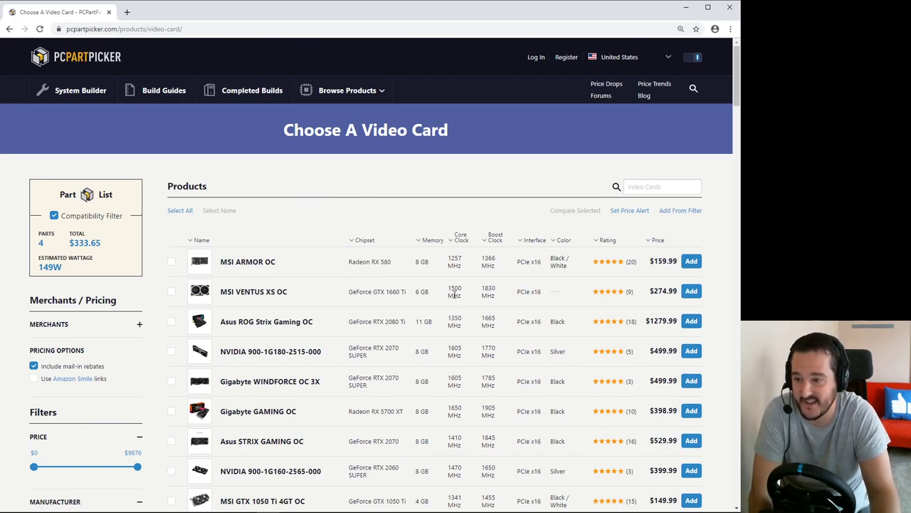
# Set the minimum video card memory to 6 GB.
pyautogui.scroll(-1, 406, 200)
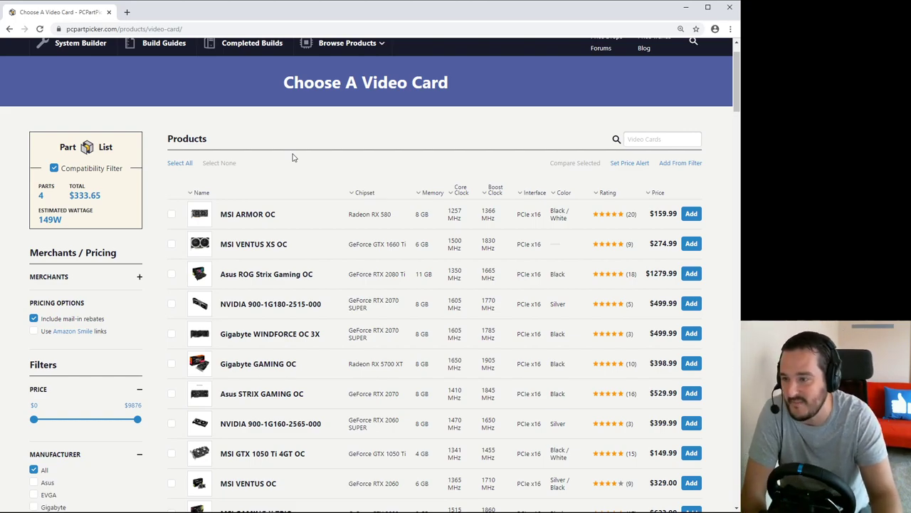
pyautogui.scroll(-4, 292, 158)
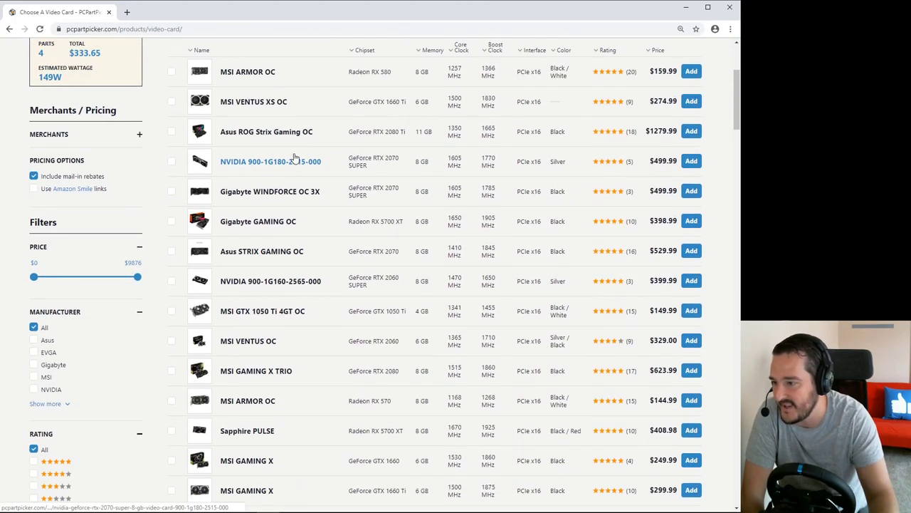
pyautogui.scroll(-3, 309, 229)
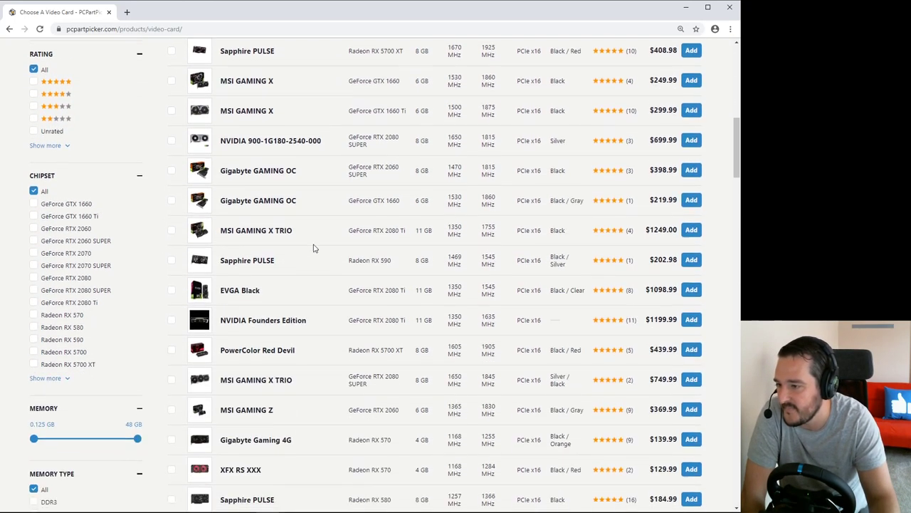
pyautogui.scroll(-2, 260, 307)
pyautogui.scroll(-1, 260, 306)
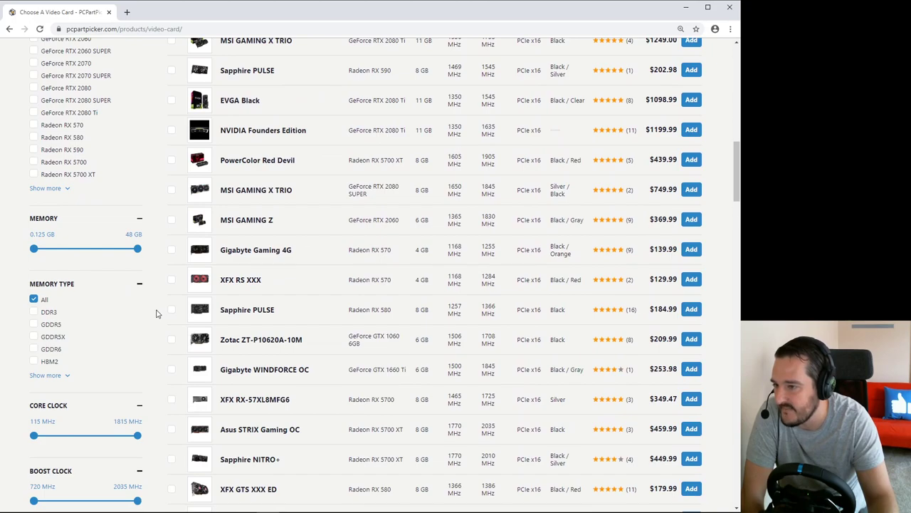
pyautogui.moveTo(34, 250); pyautogui.dragTo(101, 250)
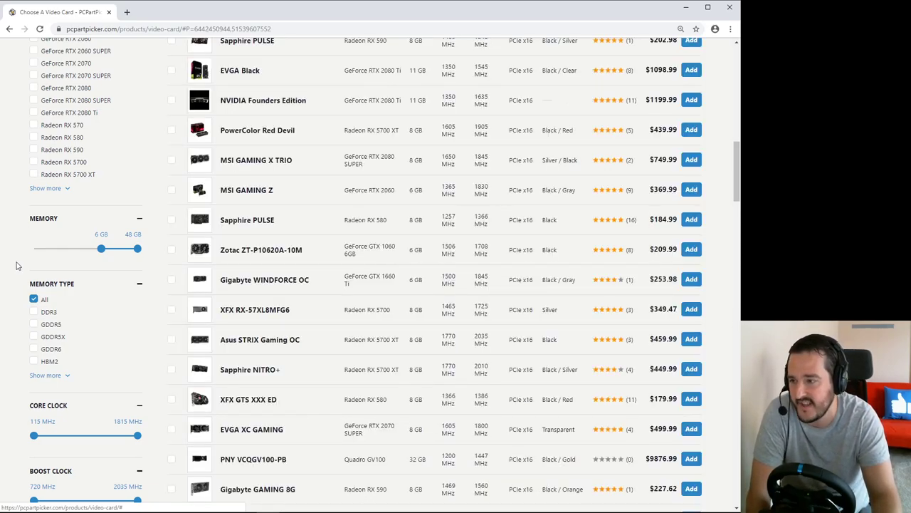
# Set the minimum core clock of the video card filter to 1308 MHz.
pyautogui.scroll(-2, 19, 244)
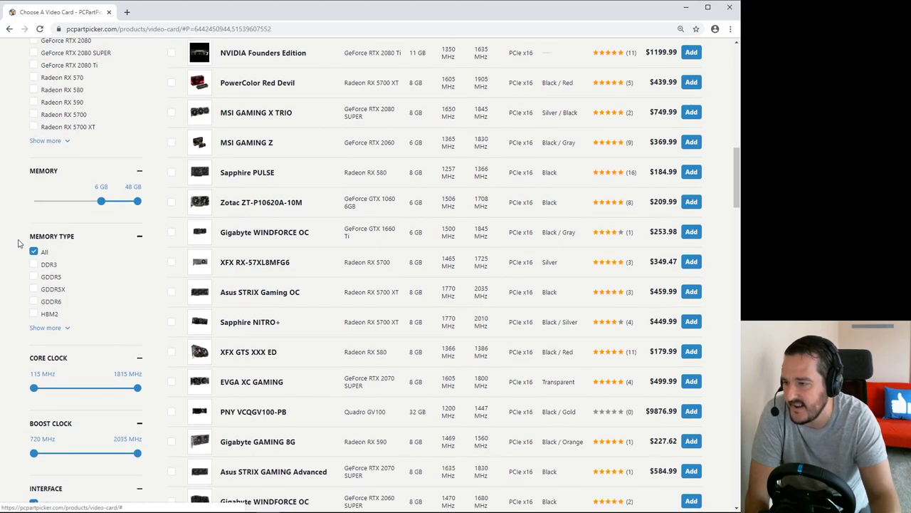
pyautogui.scroll(-1, 19, 244)
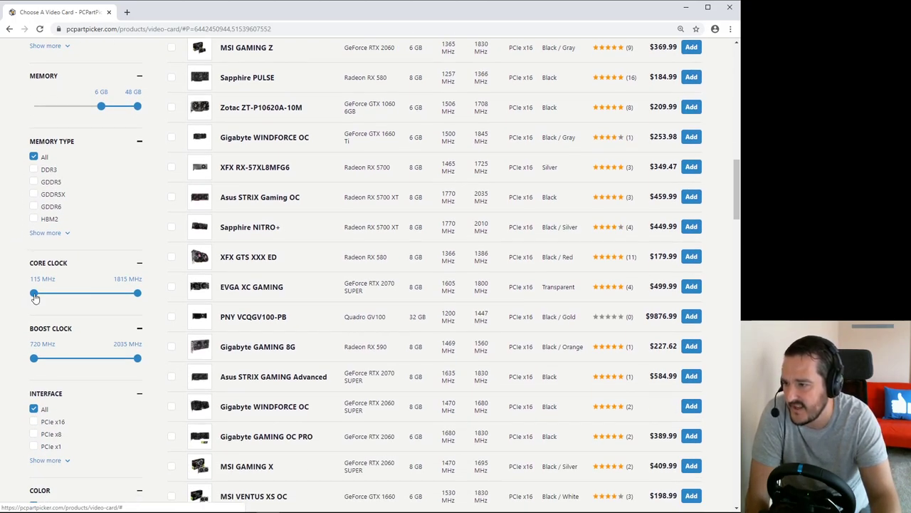
pyautogui.moveTo(34, 293); pyautogui.dragTo(108, 297)
# Look through the remaining video card filters, from interface and color to ports, cooling and external power.
pyautogui.scroll(-5, 57, 290)
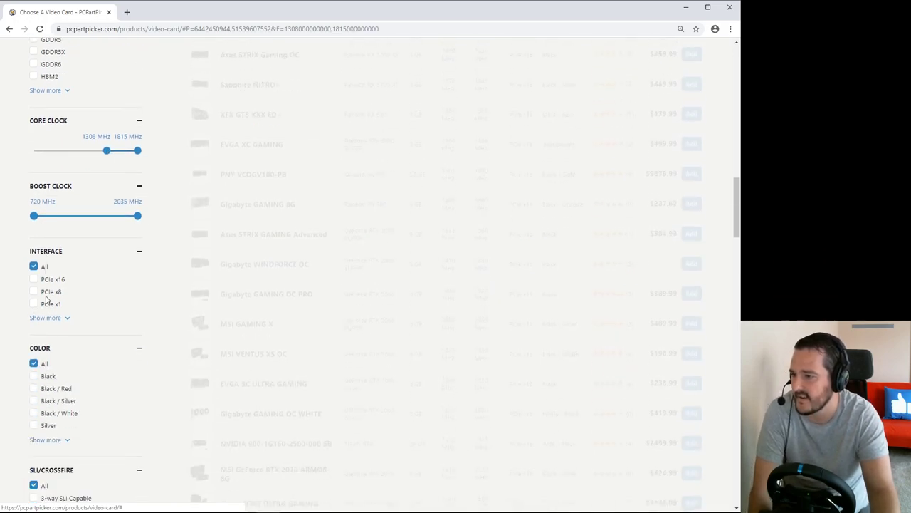
pyautogui.scroll(-4, 26, 305)
pyautogui.scroll(-2, 25, 309)
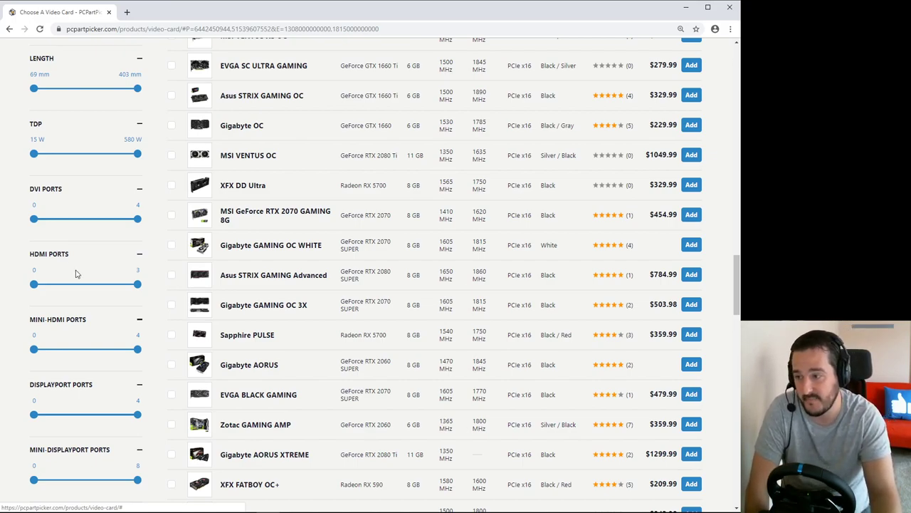
pyautogui.scroll(-1, 73, 265)
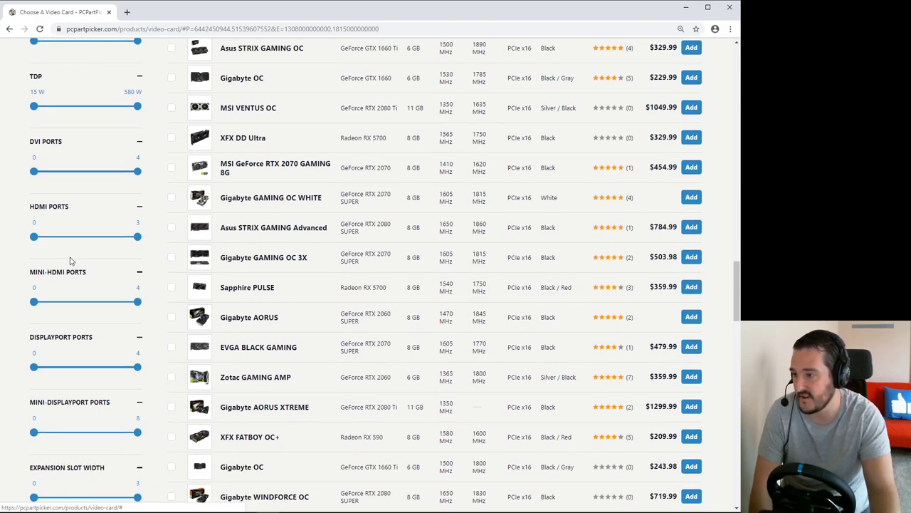
pyautogui.scroll(-4, 70, 260)
pyautogui.scroll(-3, 78, 267)
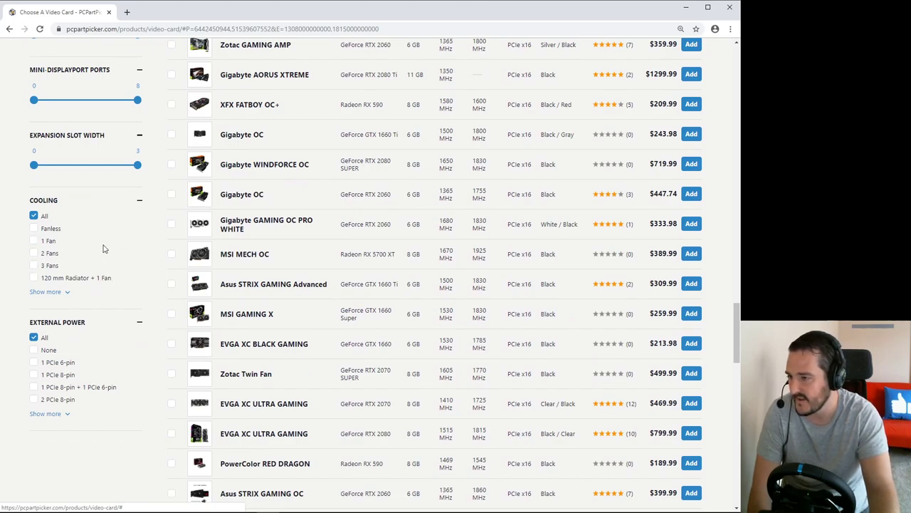
pyautogui.scroll(9, 80, 240)
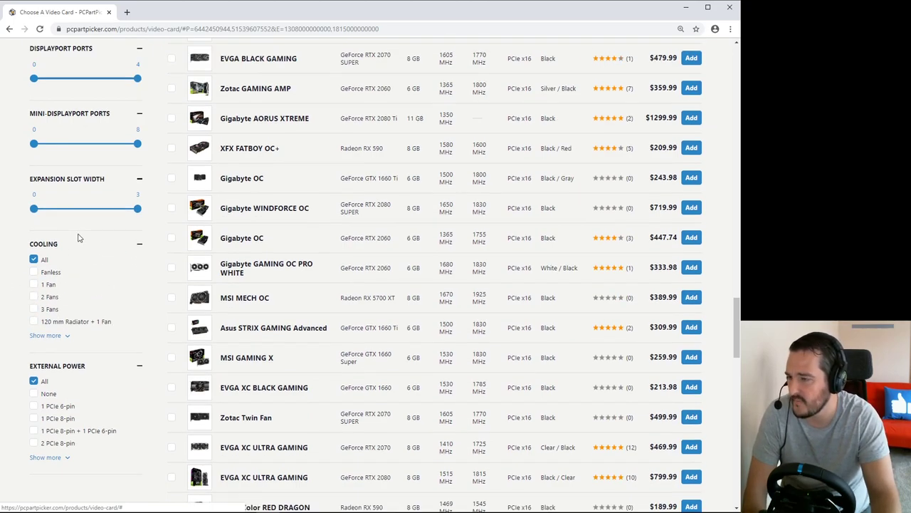
# Set the minimum boost clock of the video card filter to 1493 MHz and the minimum core clock to 1295 MHz.
pyautogui.scroll(7, 98, 236)
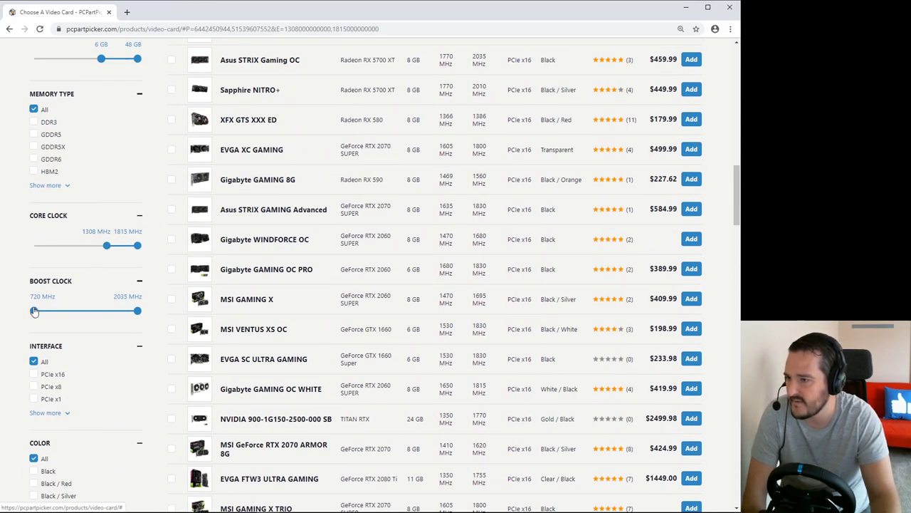
pyautogui.moveTo(34, 312); pyautogui.dragTo(96, 315)
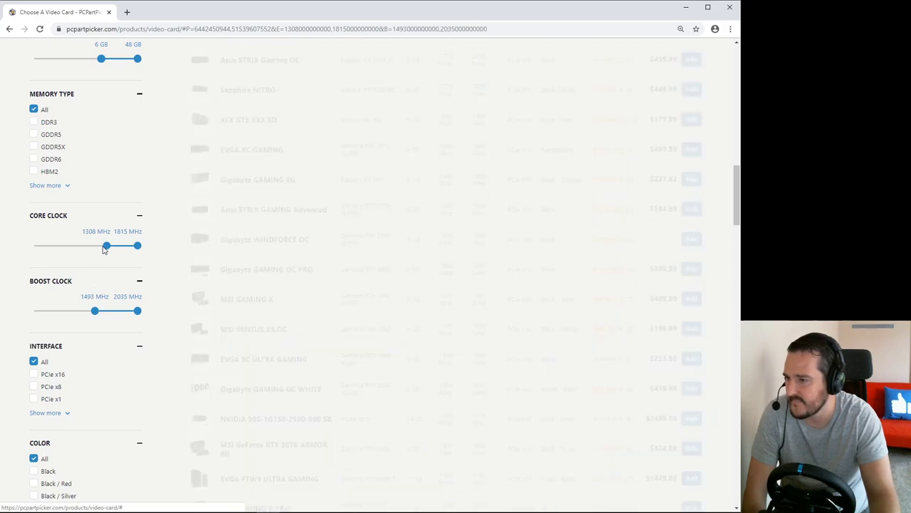
pyautogui.moveTo(107, 249); pyautogui.dragTo(105, 248)
# Sort the video cards by lowest price and limit the maximum price to $252.
pyautogui.scroll(4, 141, 185)
pyautogui.scroll(15, 142, 187)
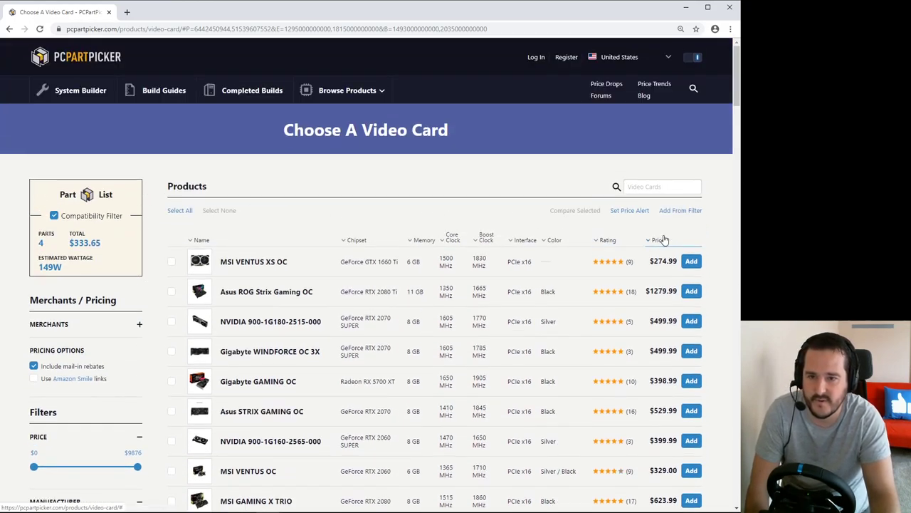
pyautogui.click(659, 240)
pyautogui.scroll(-4, 455, 278)
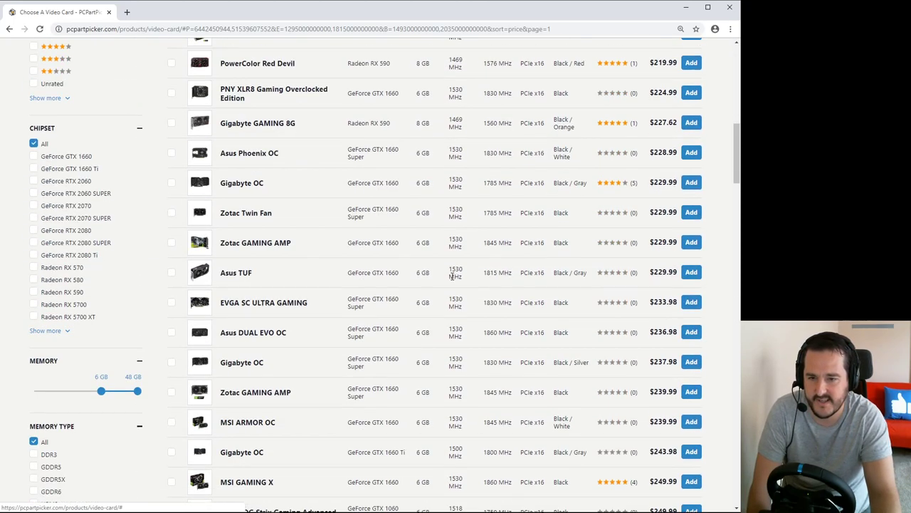
pyautogui.moveTo(137, 467); pyautogui.dragTo(50, 470)
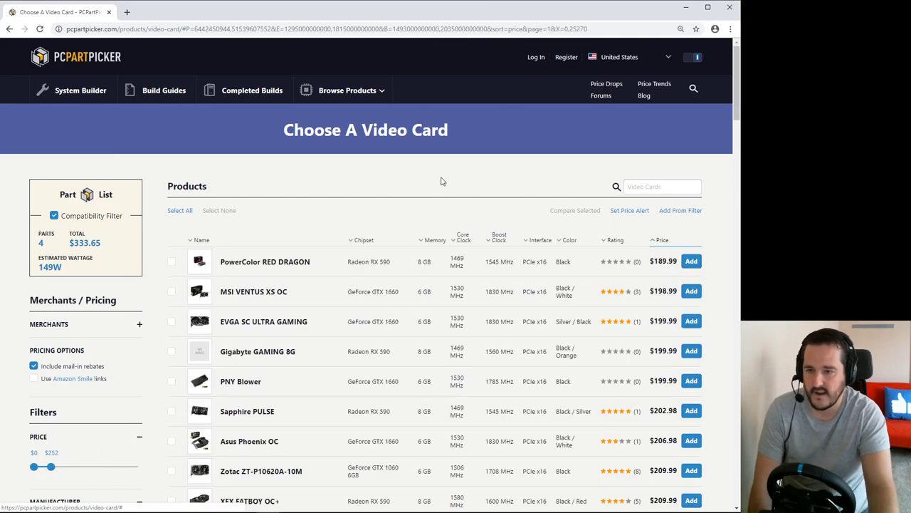
# Compare the cheapest video cards in the list by chipset, memory, clock speeds and price.
pyautogui.scroll(-2, 441, 181)
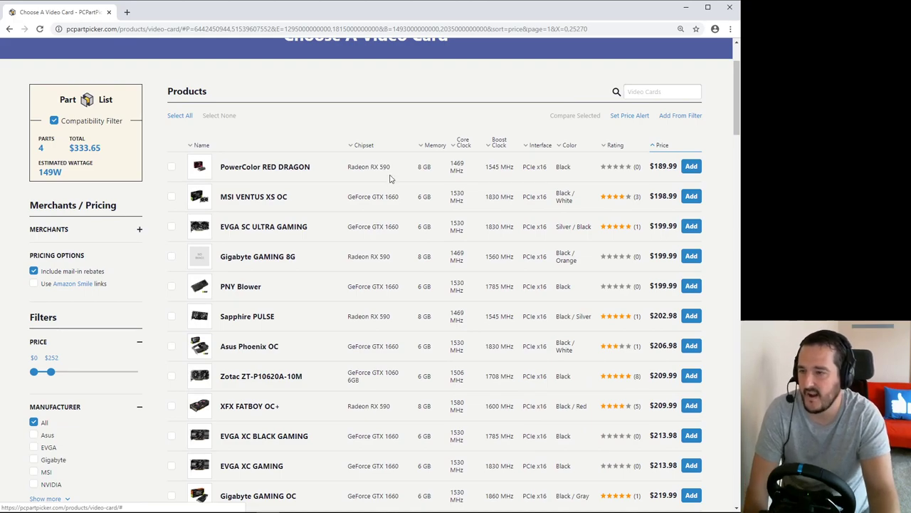
pyautogui.scroll(-1, 388, 182)
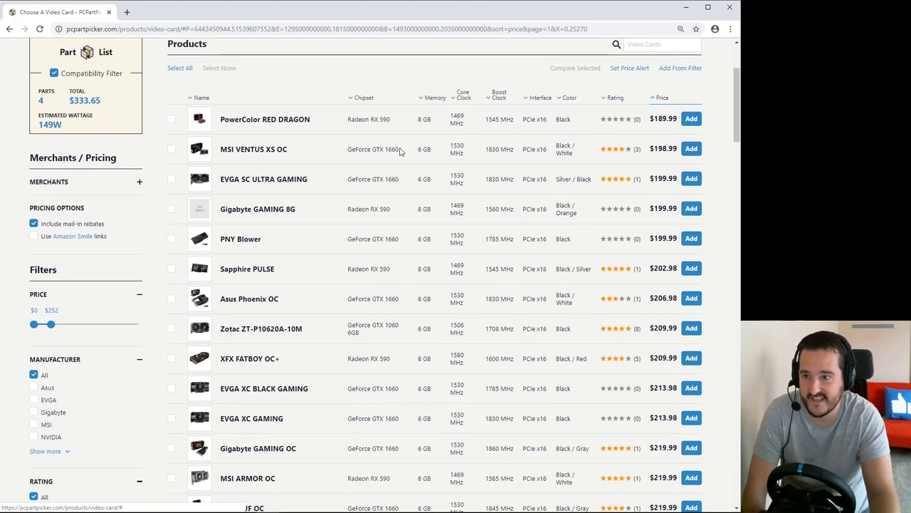
pyautogui.moveTo(400, 151); pyautogui.dragTo(345, 154)
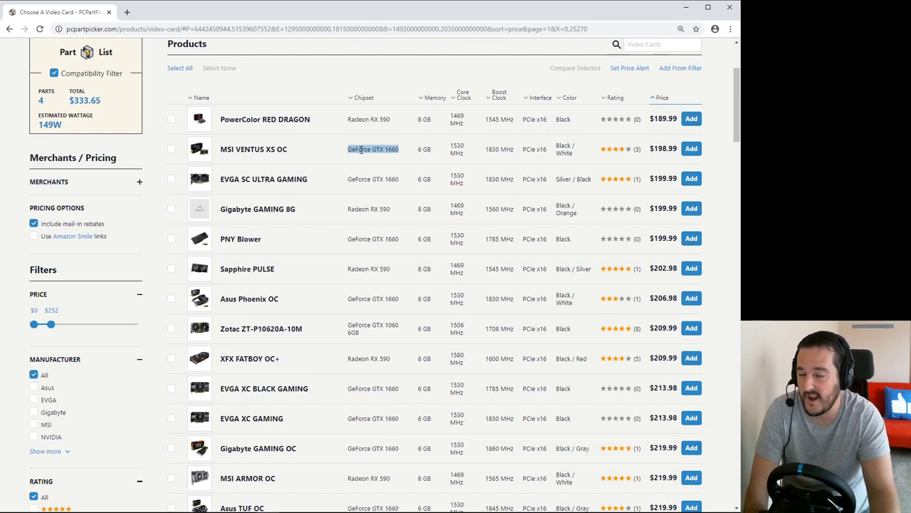
pyautogui.click(382, 149)
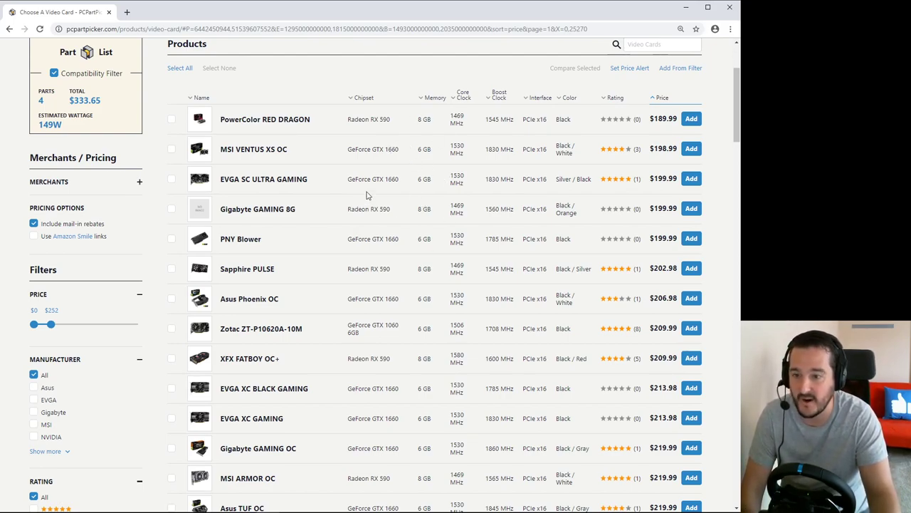
pyautogui.scroll(-4, 367, 194)
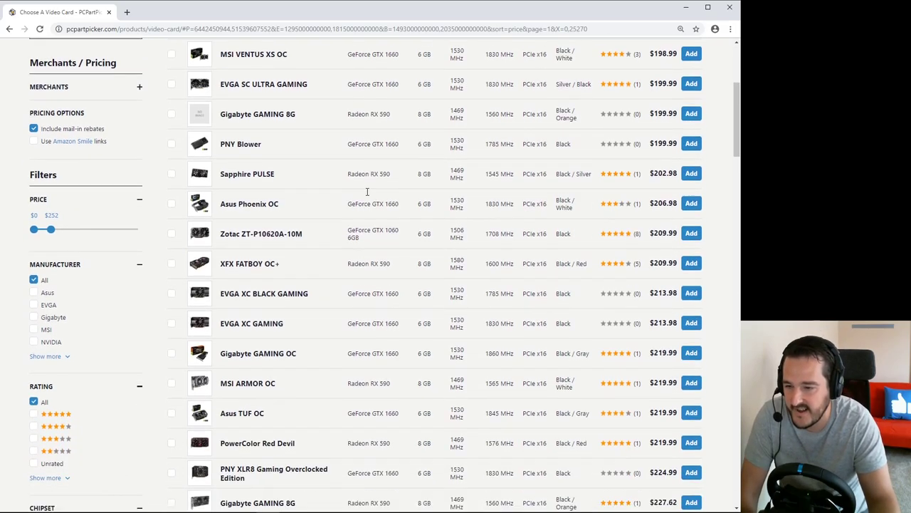
pyautogui.scroll(-3, 392, 311)
pyautogui.scroll(6, 393, 312)
pyautogui.scroll(-1, 28, 211)
pyautogui.scroll(1, 66, 214)
pyautogui.scroll(1, 65, 215)
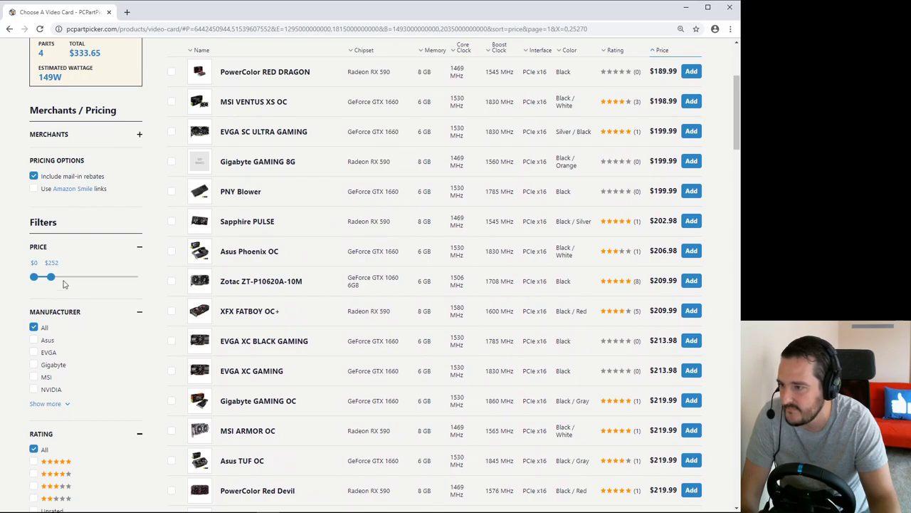
# Lower the maximum video card price to $225 and review the remaining cards.
pyautogui.moveTo(51, 277); pyautogui.dragTo(50, 279)
pyautogui.scroll(-2, 467, 273)
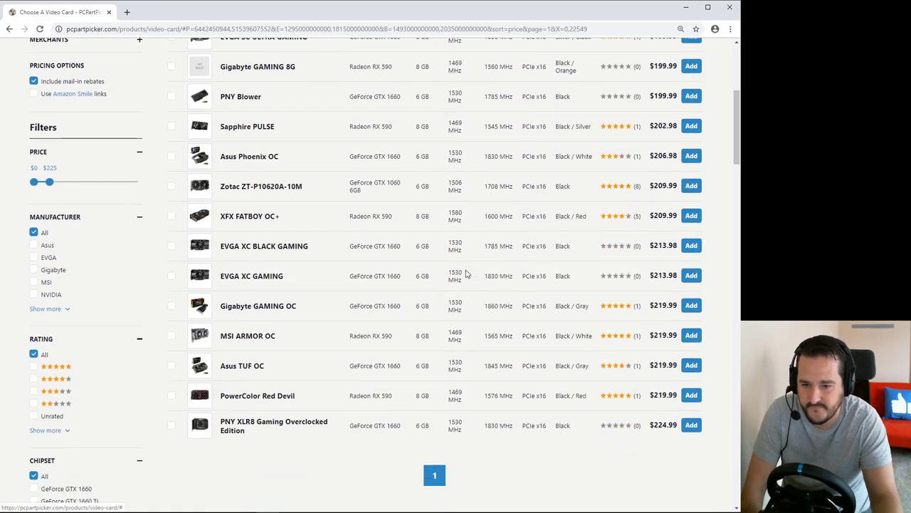
pyautogui.scroll(3, 466, 273)
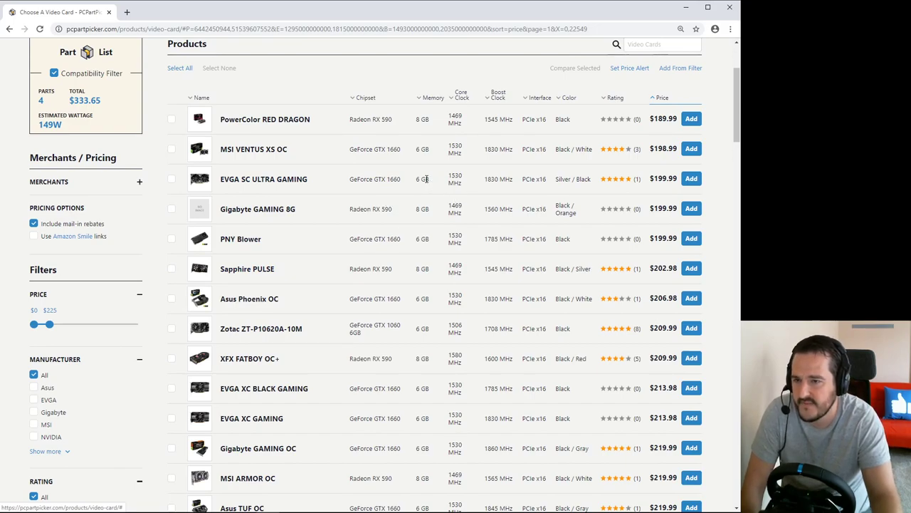
pyautogui.scroll(-5, 480, 319)
pyautogui.scroll(3, 482, 321)
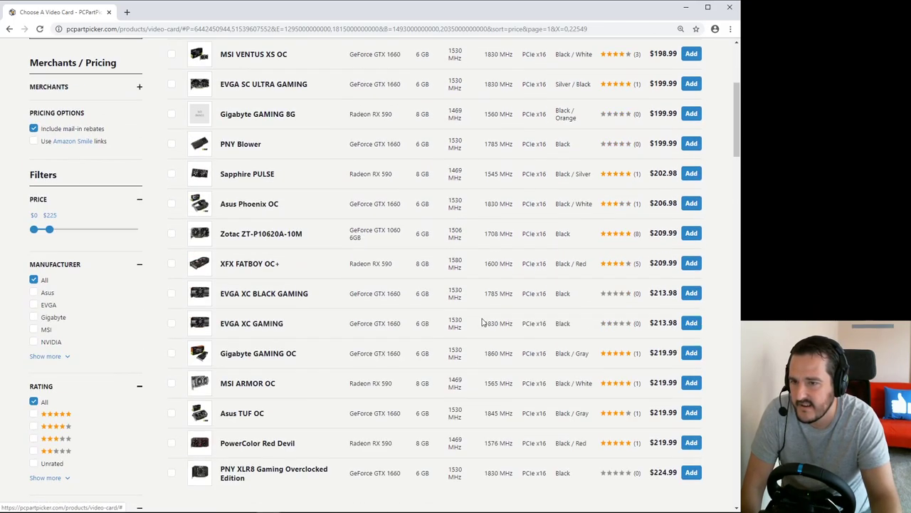
pyautogui.scroll(2, 476, 283)
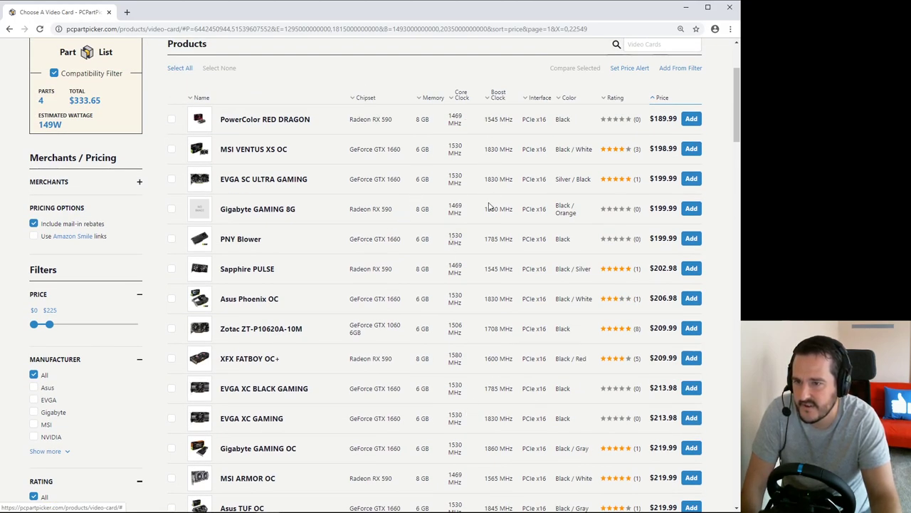
pyautogui.scroll(-2, 32, 342)
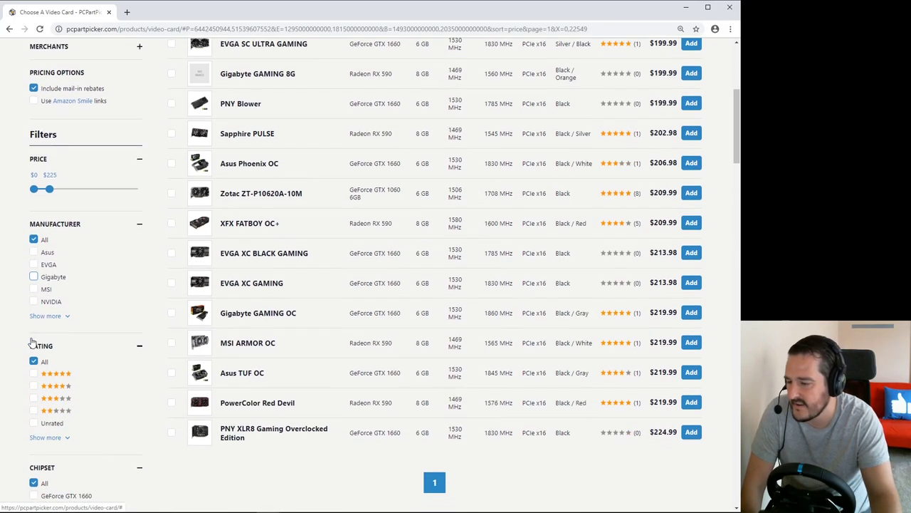
# Raise the minimum core clock to 1480 MHz and the minimum boost clock to 1680 MHz in the video card filters.
pyautogui.scroll(-9, 32, 342)
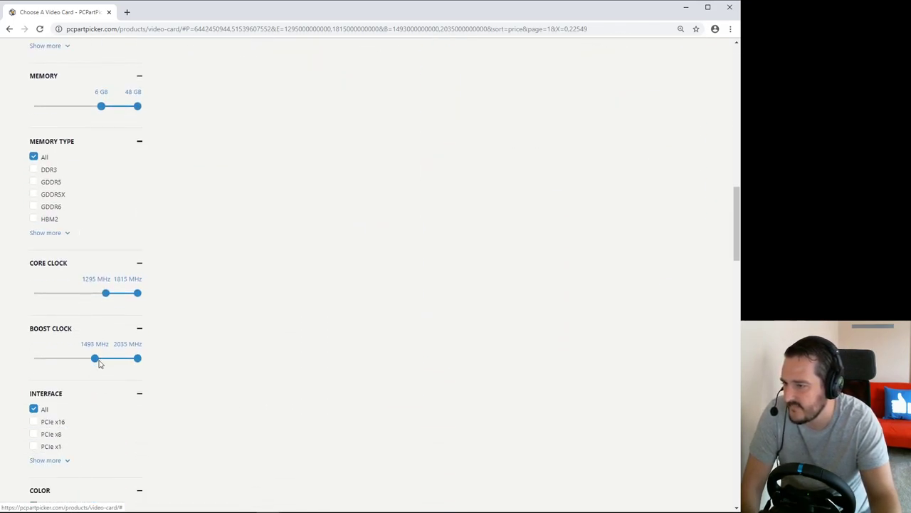
pyautogui.moveTo(105, 294); pyautogui.dragTo(119, 297)
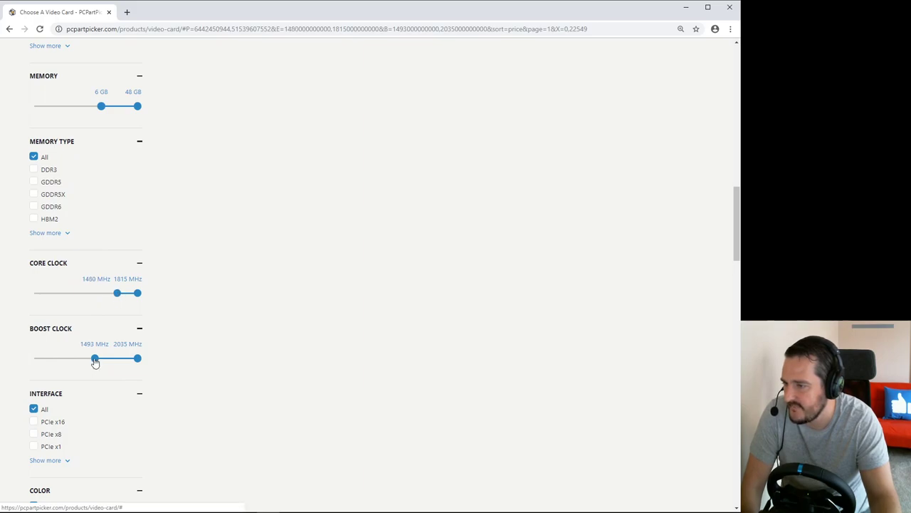
pyautogui.moveTo(94, 358); pyautogui.dragTo(109, 359)
pyautogui.scroll(-1, 380, 321)
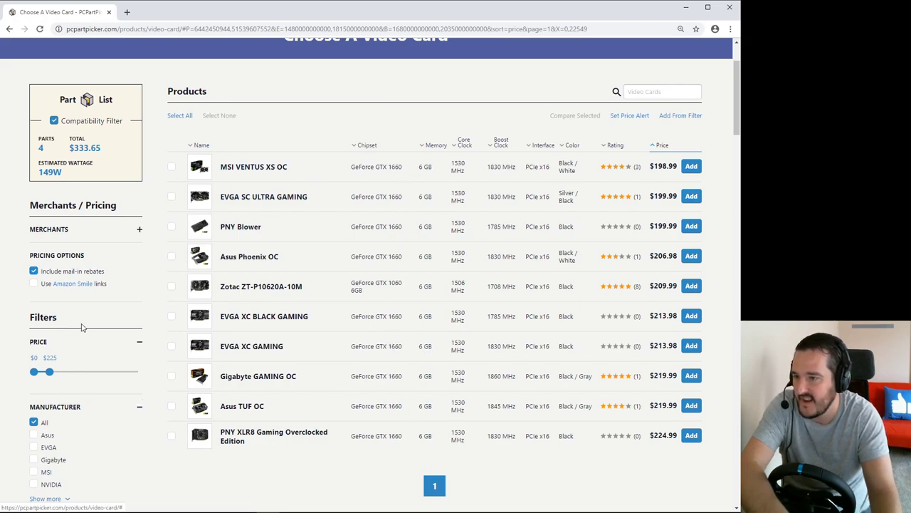
# Limit the video card cooling filter to cards with 2 fans or 3 fans.
pyautogui.scroll(-6, 82, 330)
pyautogui.scroll(-8, 82, 331)
pyautogui.scroll(2, 88, 336)
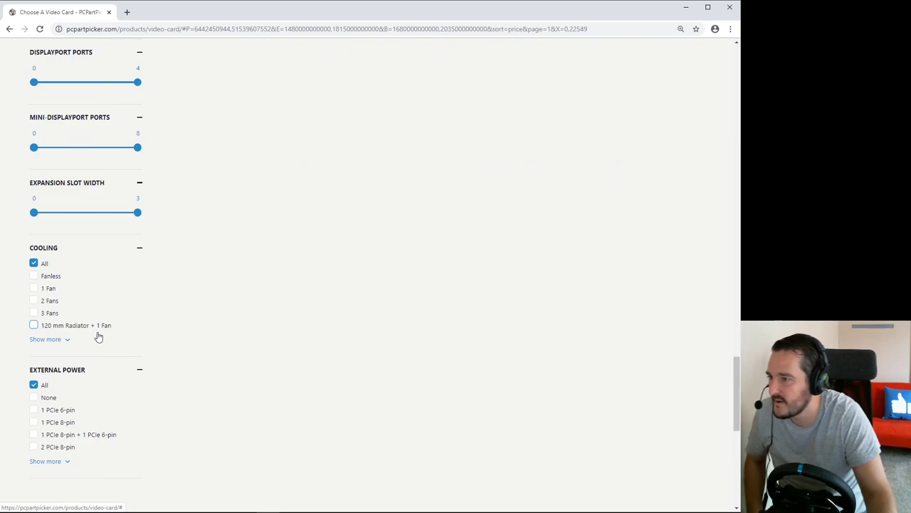
pyautogui.click(34, 301)
pyautogui.click(33, 313)
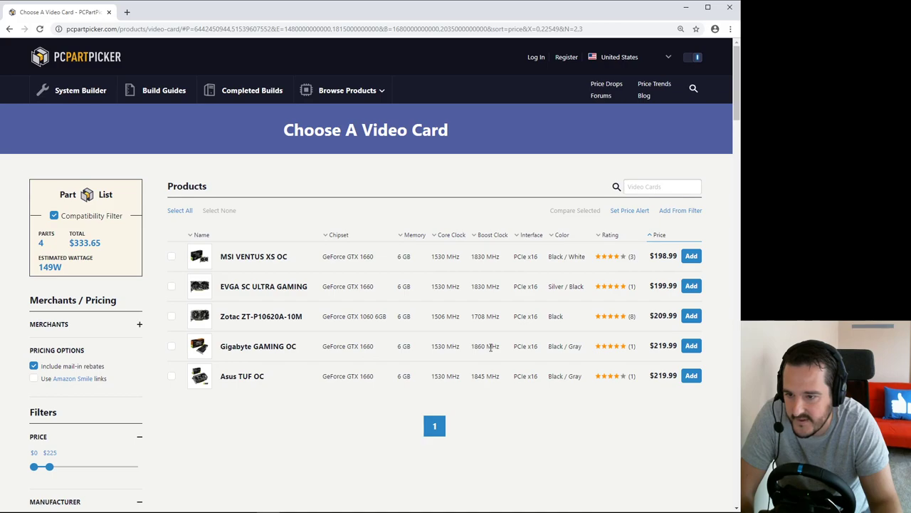
# Compare the clock speeds of the remaining cards and add the MSI VENTUS XS OC GeForce GTX 1660 to the build.
pyautogui.moveTo(496, 345); pyautogui.dragTo(447, 346)
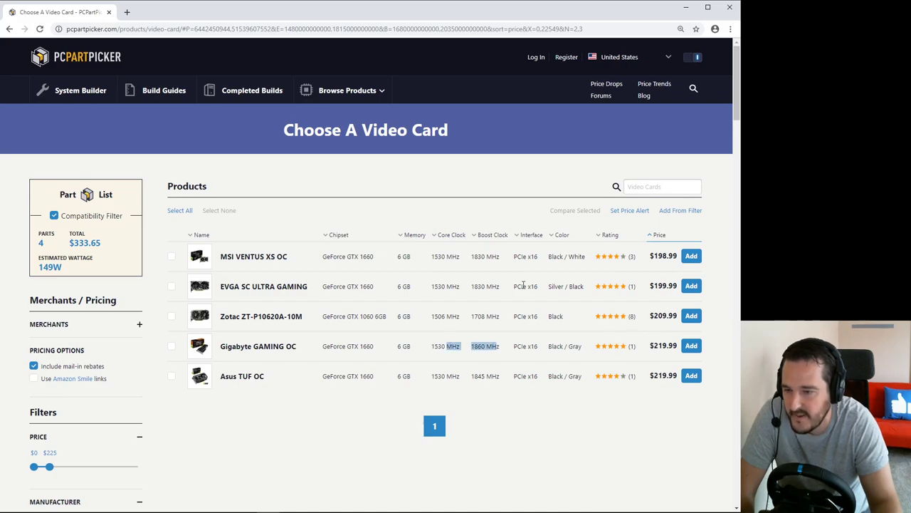
pyautogui.click(441, 260)
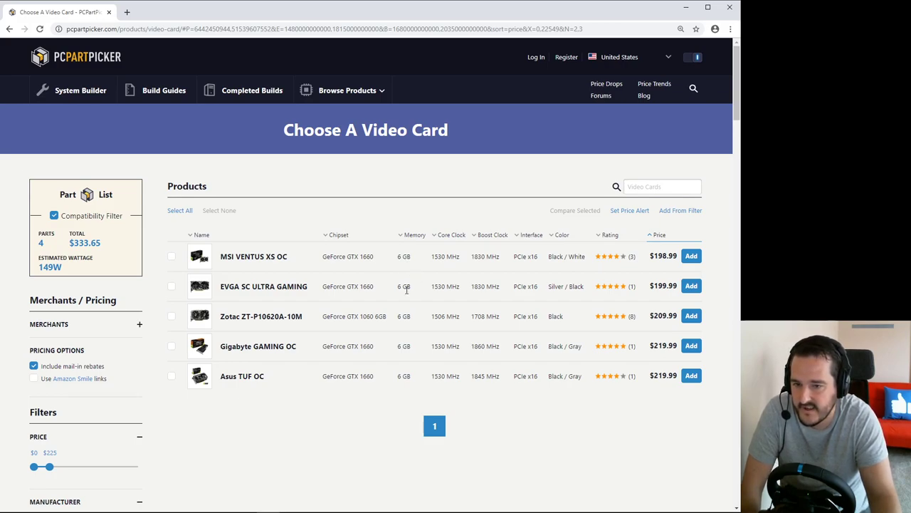
pyautogui.click(690, 258)
# Start choosing a case for the build and sort the cases by lowest price.
pyautogui.scroll(-3, 269, 315)
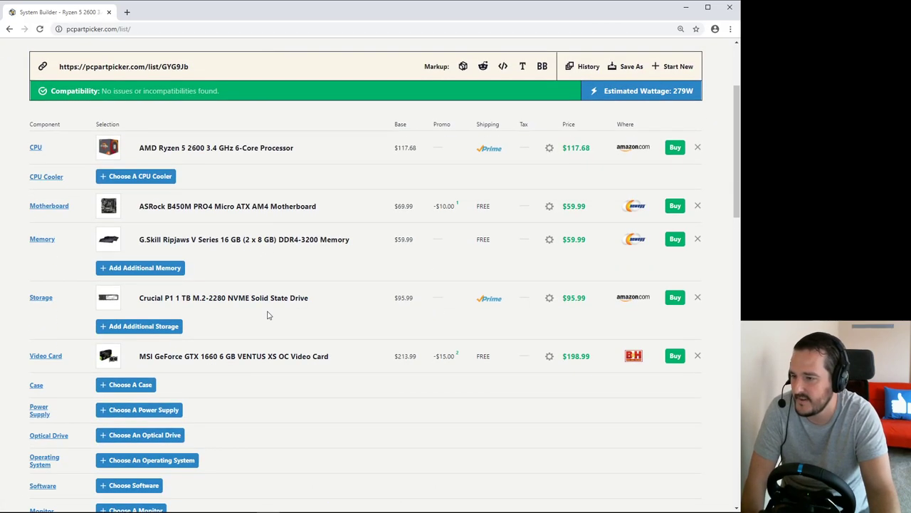
pyautogui.scroll(-1, 269, 316)
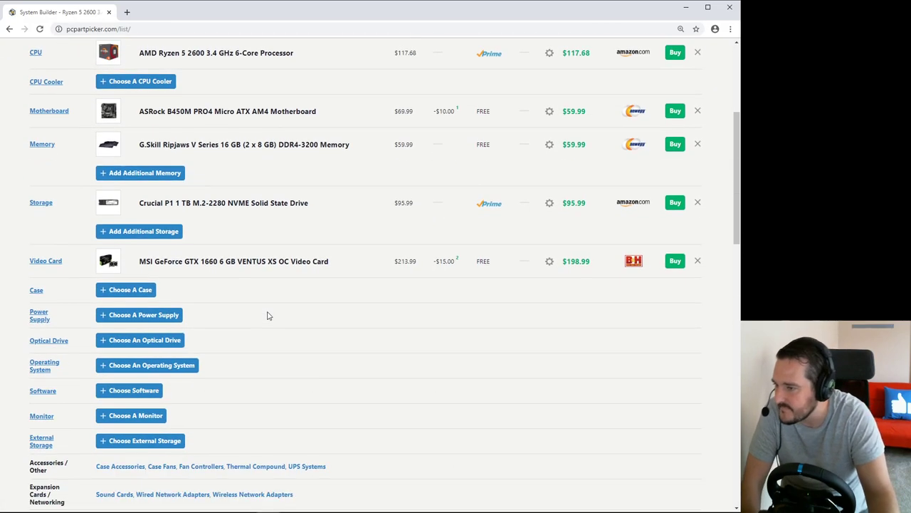
pyautogui.click(143, 291)
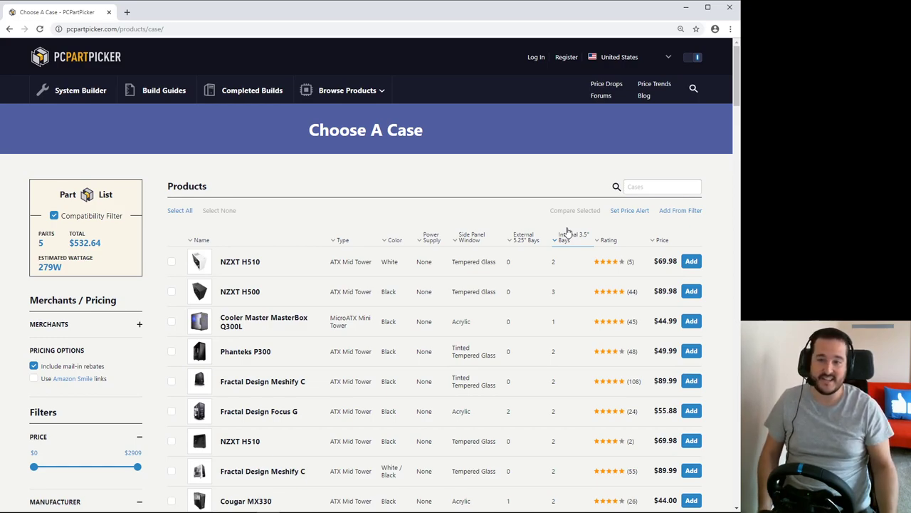
pyautogui.click(661, 241)
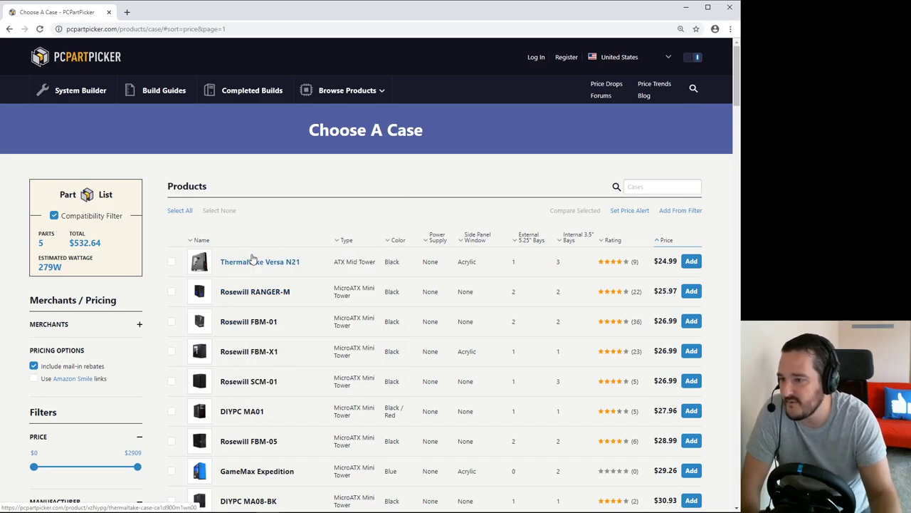
# Limit the maximum case price to $105.
pyautogui.scroll(-2, 351, 204)
pyautogui.scroll(-4, 417, 242)
pyautogui.scroll(3, 401, 242)
pyautogui.moveTo(133, 326); pyautogui.dragTo(52, 330)
# Expand the full list of case manufacturers and filter the cases to Corsair.
pyautogui.scroll(-3, 4, 299)
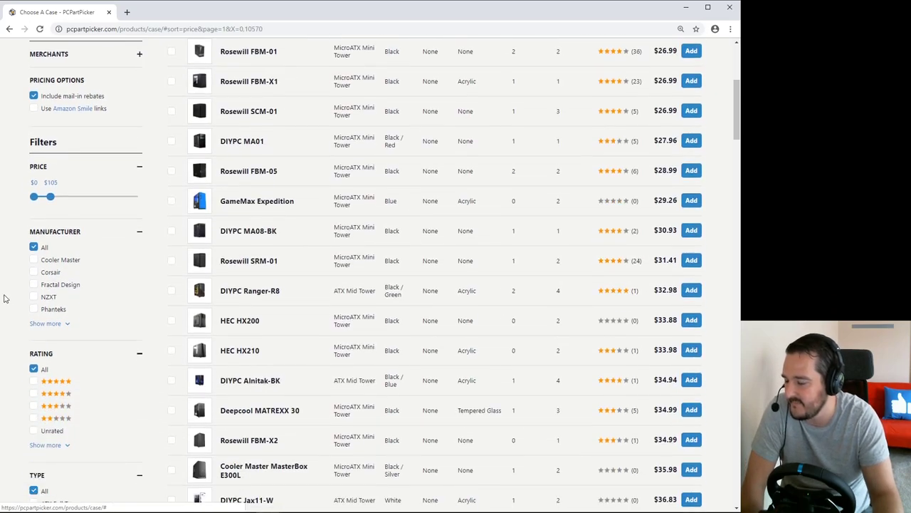
pyautogui.click(59, 310)
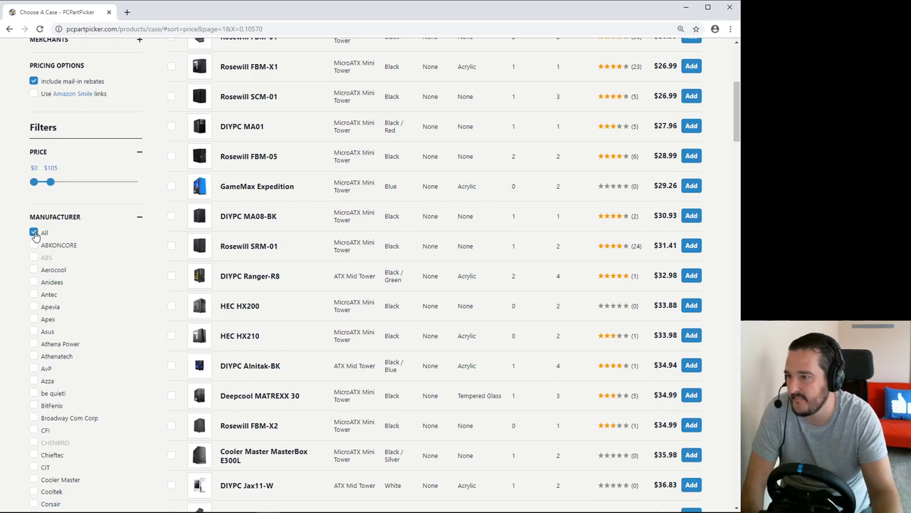
pyautogui.click(140, 217)
pyautogui.click(140, 217)
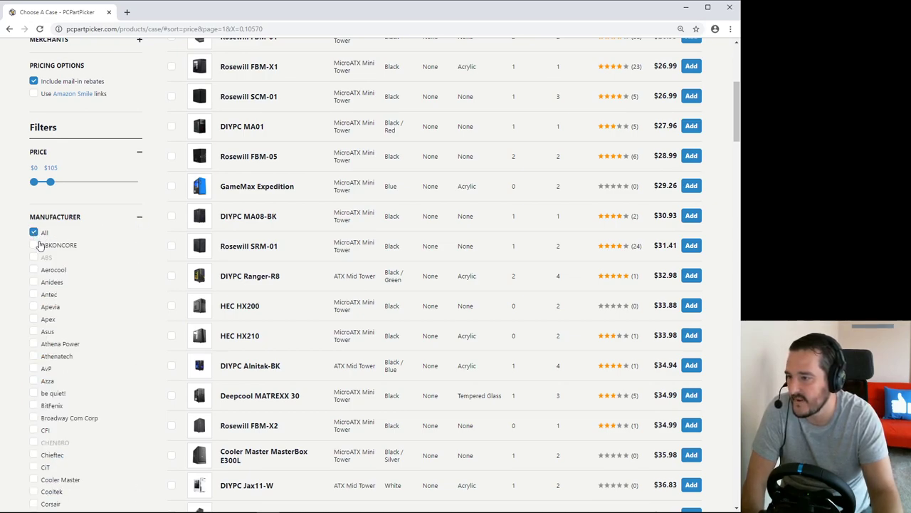
pyautogui.scroll(-2, 41, 246)
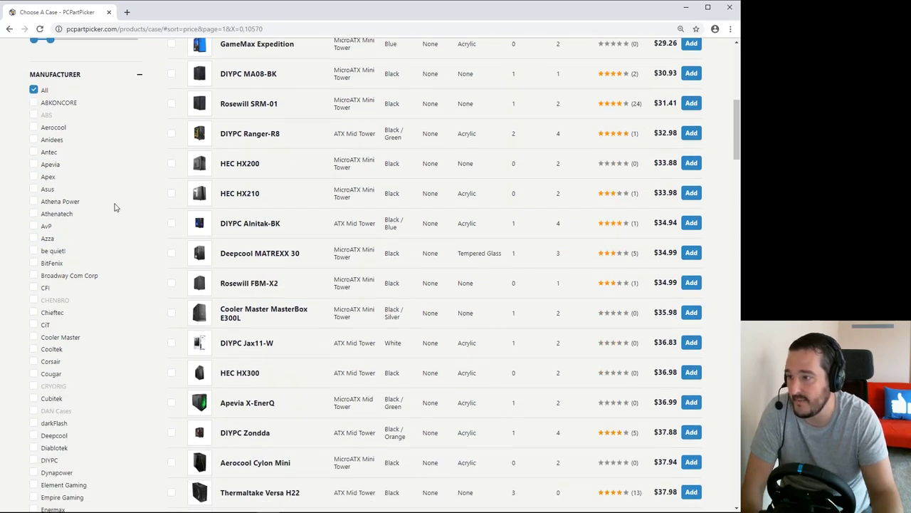
pyautogui.scroll(-1, 104, 183)
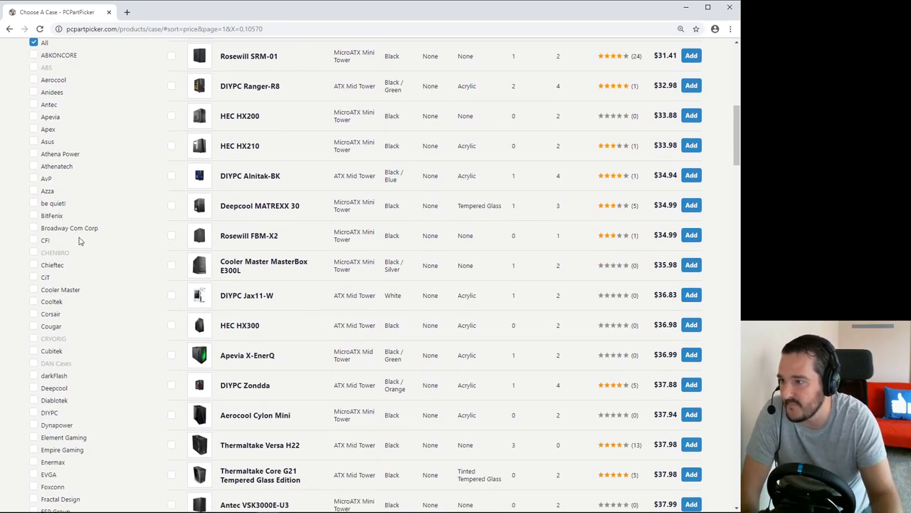
pyautogui.scroll(-2, 74, 239)
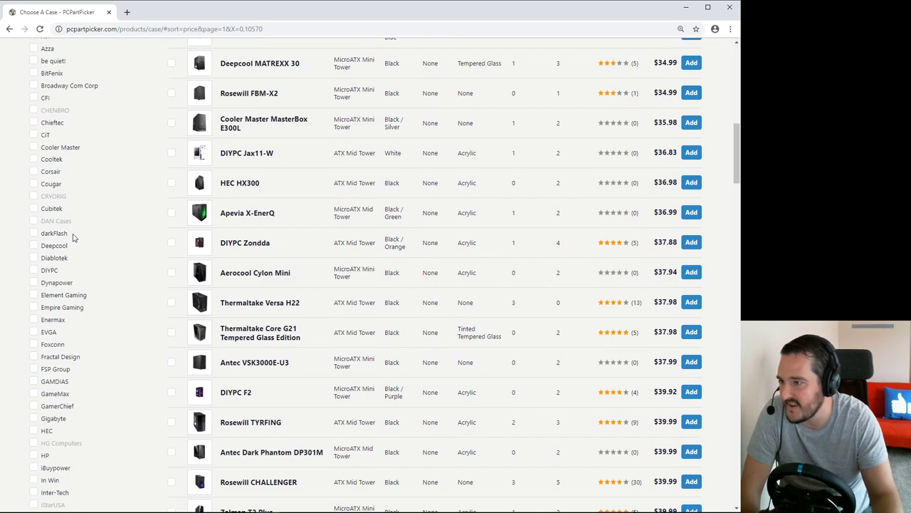
pyautogui.click(33, 171)
# Add Fractal Design and Lian Li to the case manufacturer filter.
pyautogui.scroll(-2, 33, 184)
pyautogui.scroll(1, 35, 240)
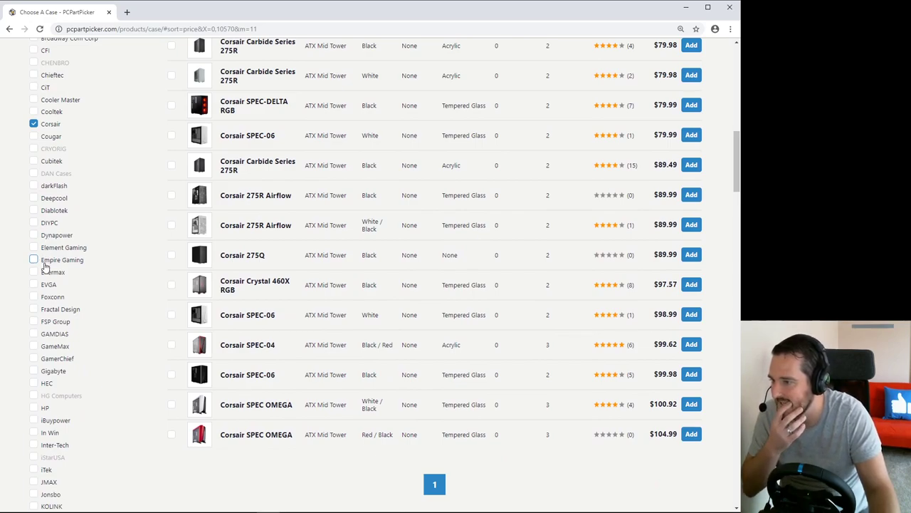
pyautogui.scroll(-1, 39, 281)
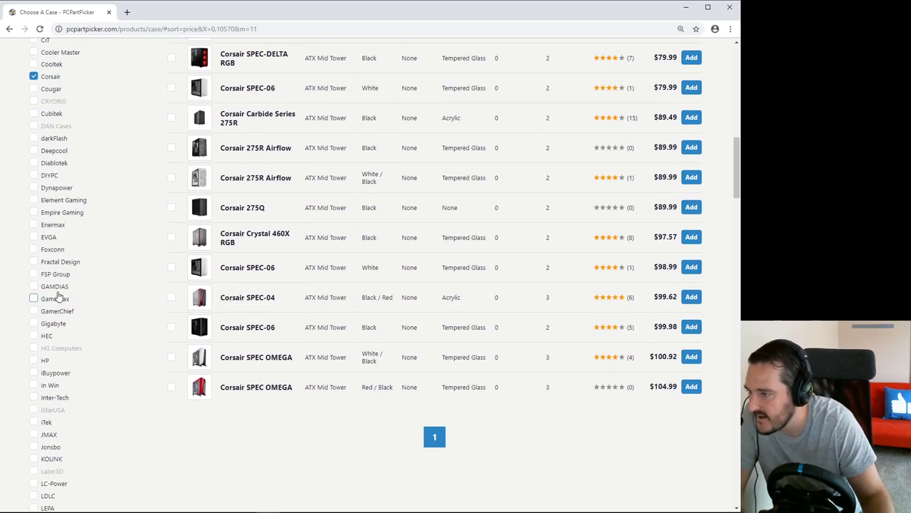
pyautogui.click(33, 262)
pyautogui.scroll(-2, 103, 360)
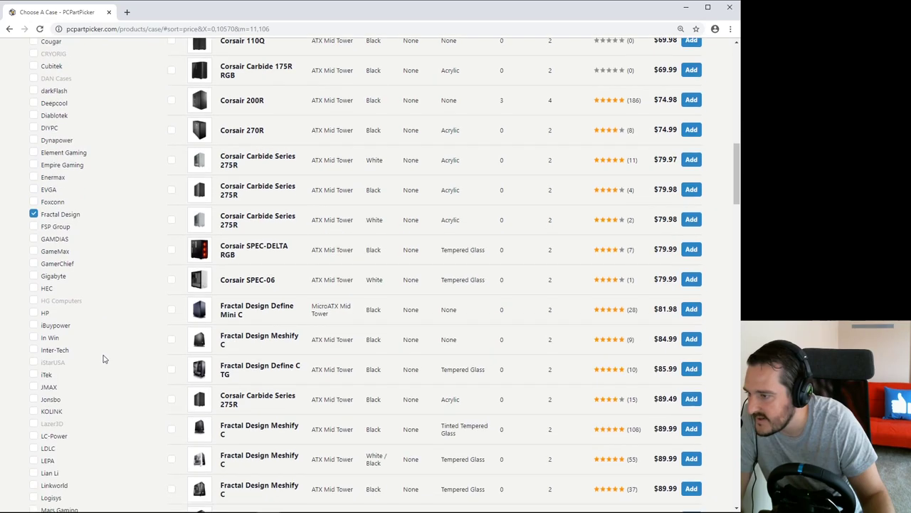
pyautogui.scroll(-1, 94, 340)
pyautogui.scroll(-1, 94, 339)
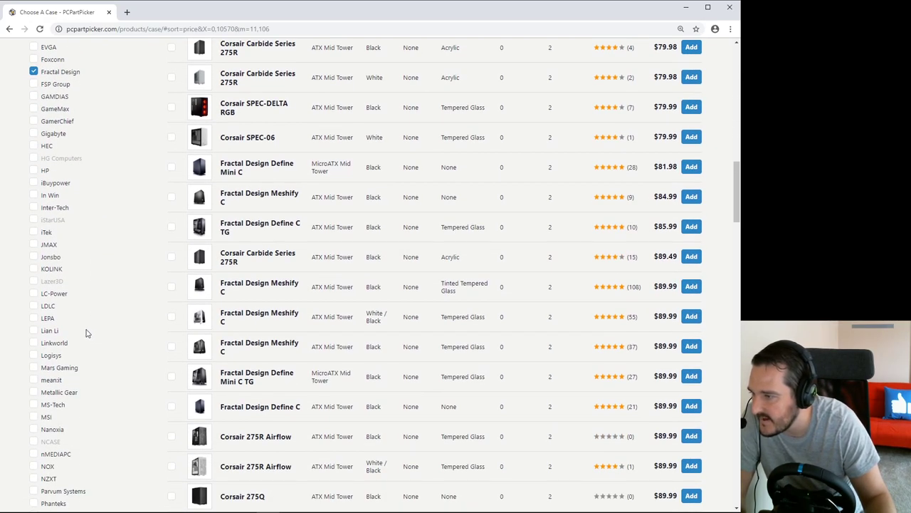
pyautogui.click(33, 330)
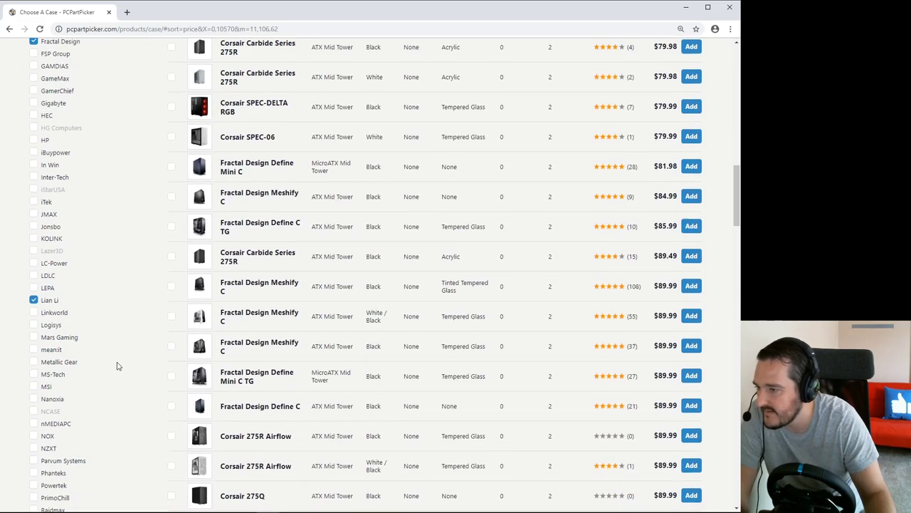
# Include MSI, Phanteks, Rosewill and Thermaltake in the case manufacturer filter.
pyautogui.scroll(-2, 119, 365)
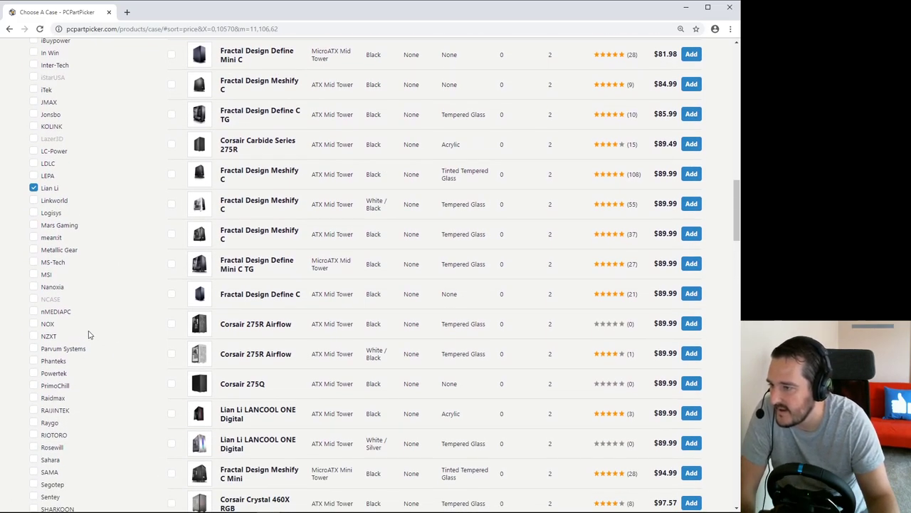
pyautogui.click(33, 275)
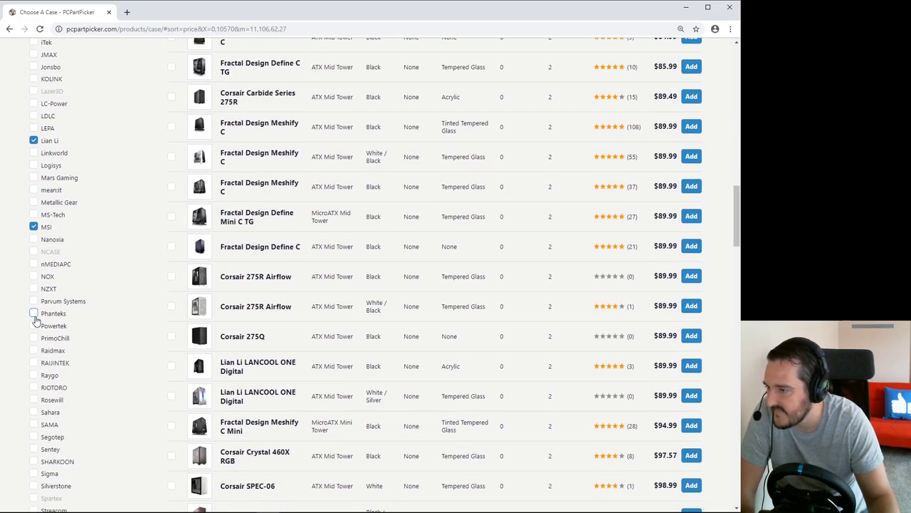
pyautogui.click(34, 314)
pyautogui.scroll(-3, 35, 321)
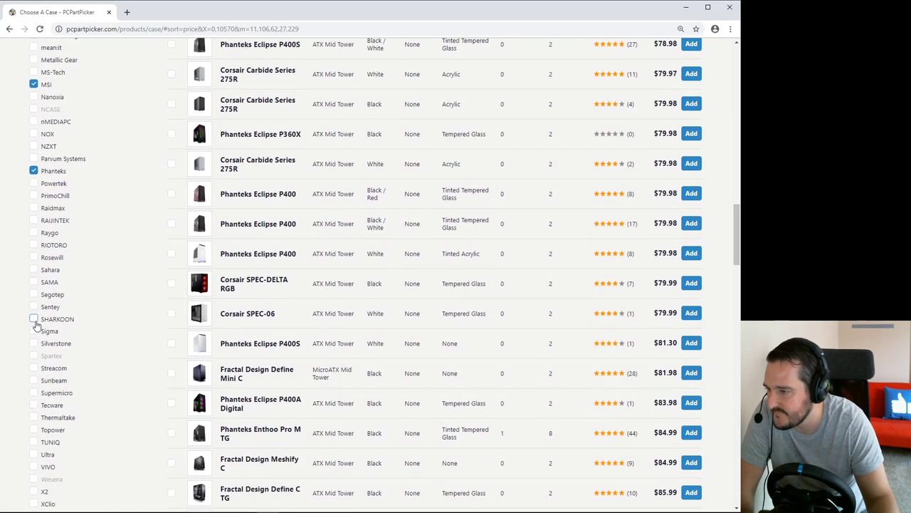
pyautogui.click(33, 258)
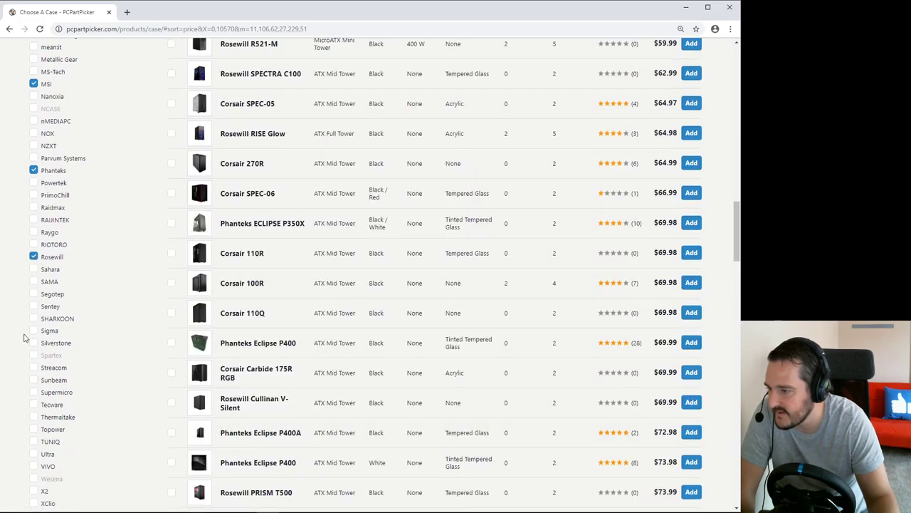
pyautogui.click(34, 370)
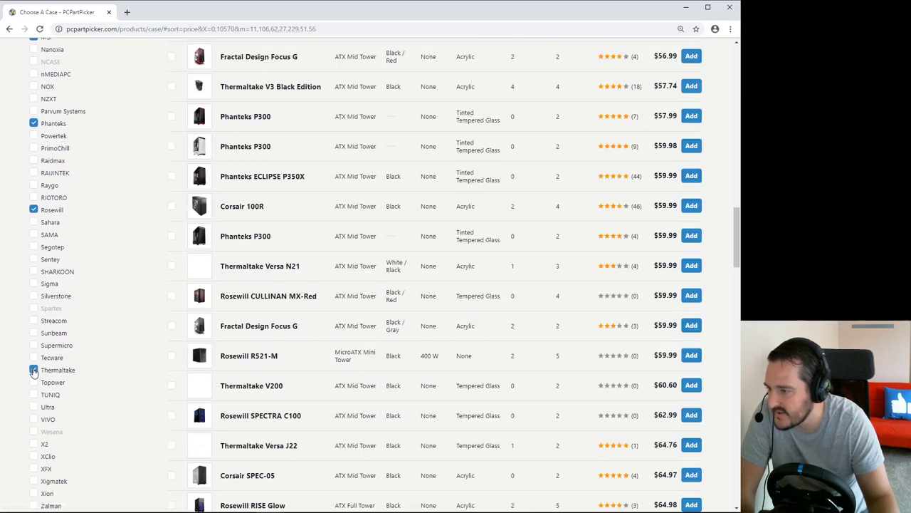
# Look over the rest of the manufacturer list and include NZXT in the filter.
pyautogui.scroll(-1, 33, 372)
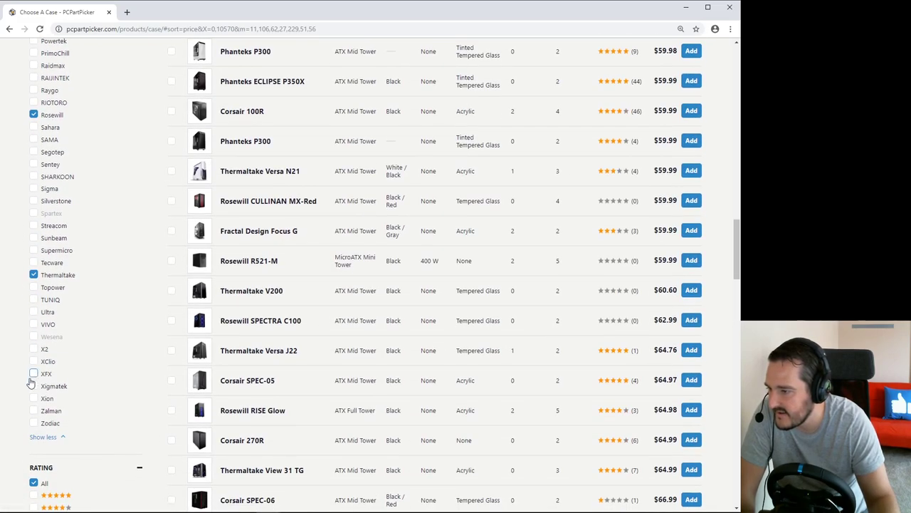
pyautogui.scroll(2, 34, 370)
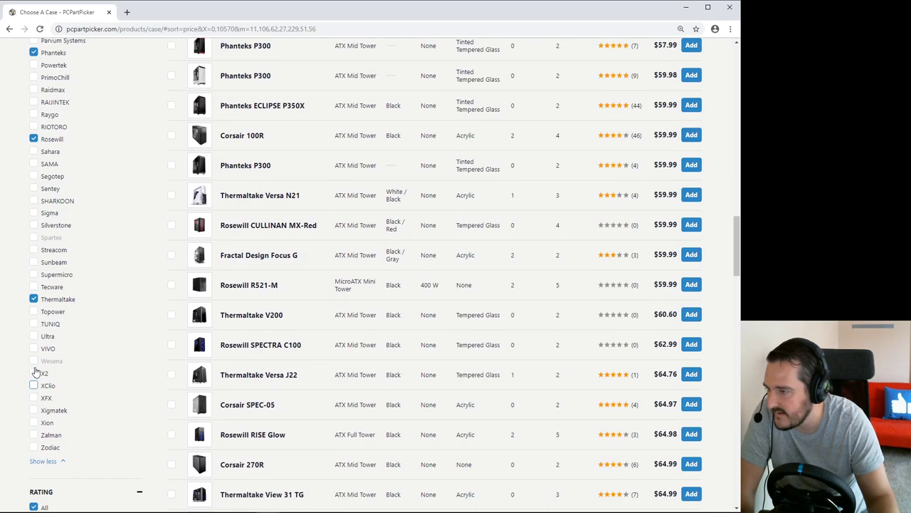
pyautogui.scroll(2, 36, 318)
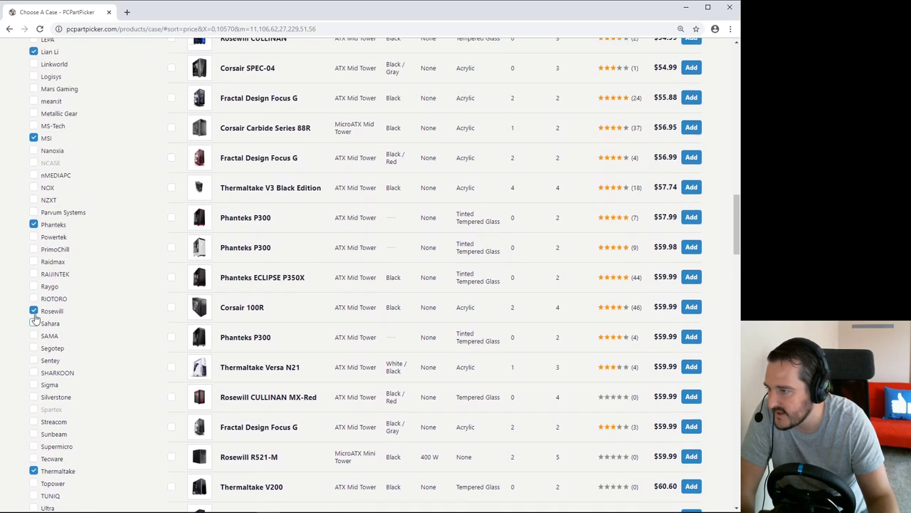
pyautogui.scroll(1, 37, 318)
pyautogui.click(34, 289)
pyautogui.scroll(1, 43, 297)
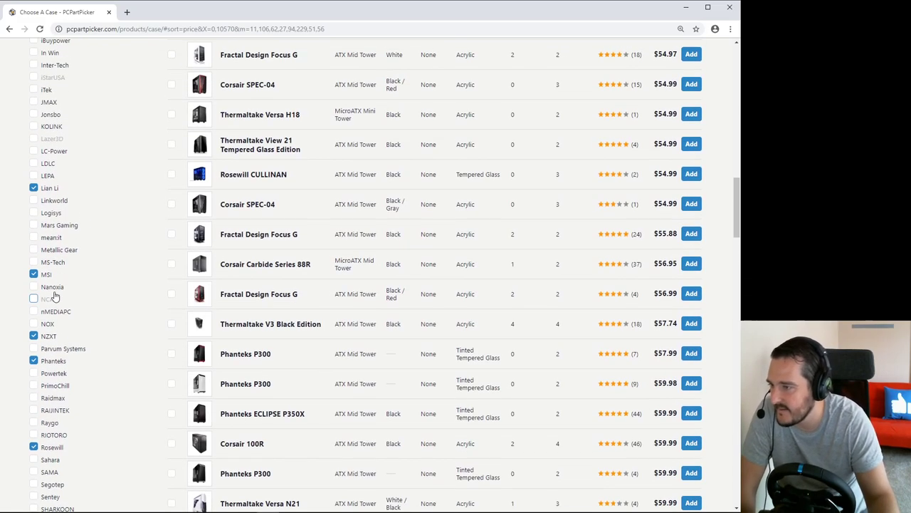
# Add Cooler Master and be quiet! to the case manufacturer filter.
pyautogui.scroll(2, 71, 299)
pyautogui.scroll(2, 90, 302)
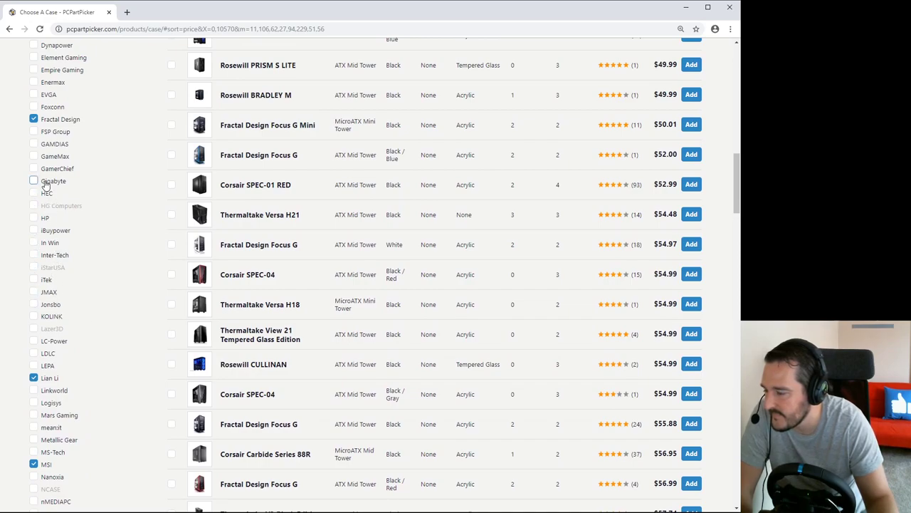
pyautogui.scroll(4, 45, 184)
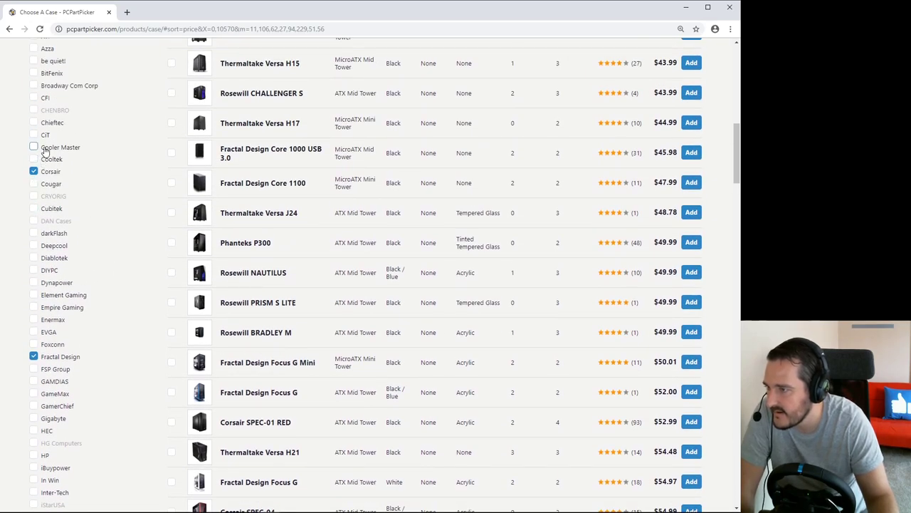
pyautogui.click(39, 148)
pyautogui.scroll(1, 44, 214)
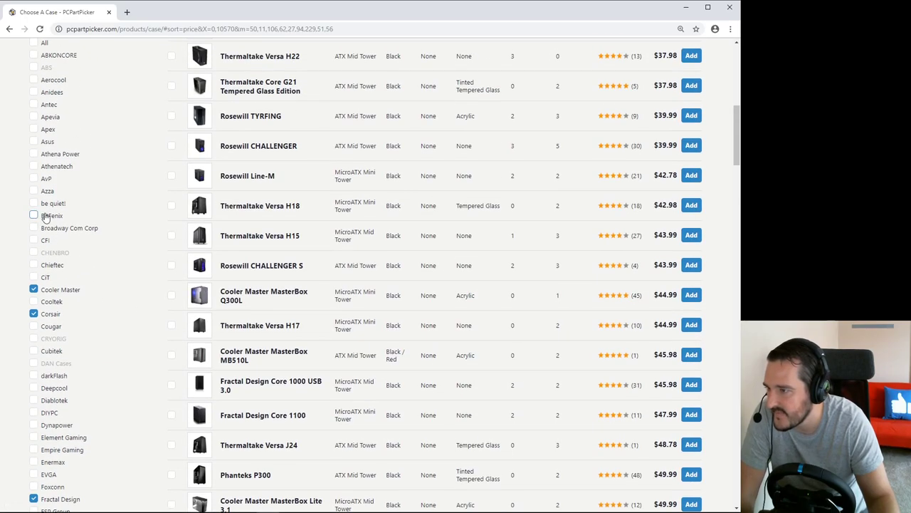
pyautogui.click(33, 205)
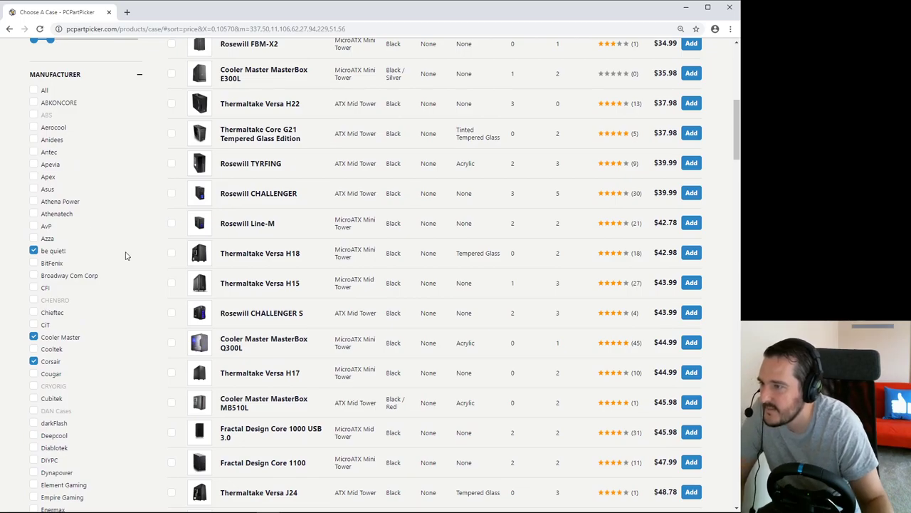
# Restrict the cases to the ATX Mid Tower type with no included power supply.
pyautogui.scroll(-15, 125, 256)
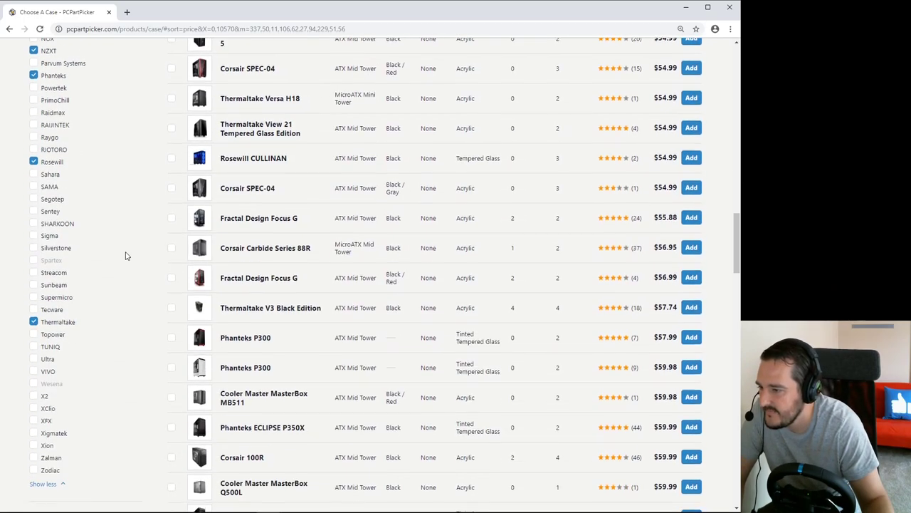
pyautogui.scroll(-4, 126, 256)
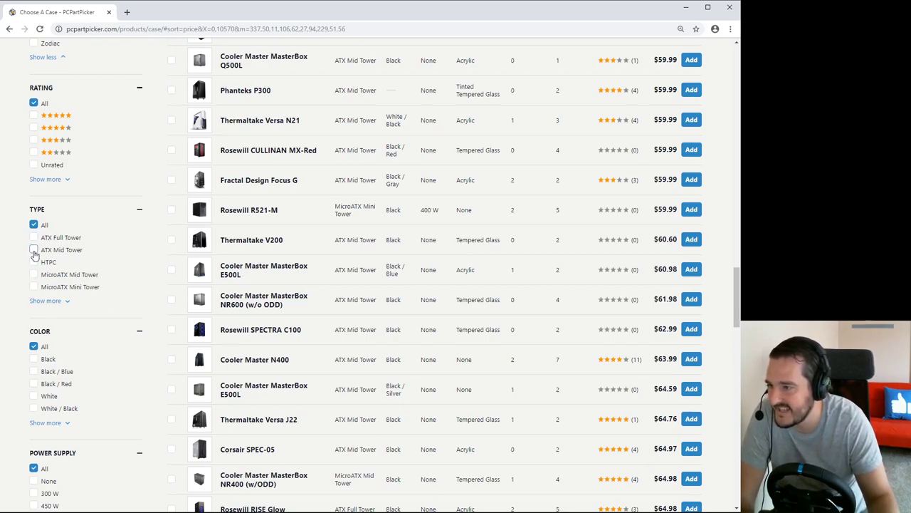
pyautogui.click(33, 250)
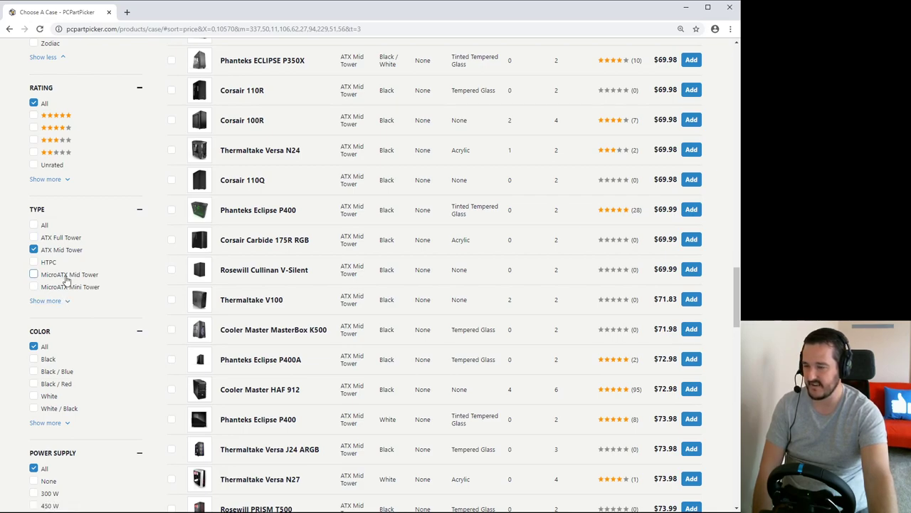
pyautogui.scroll(-3, 39, 293)
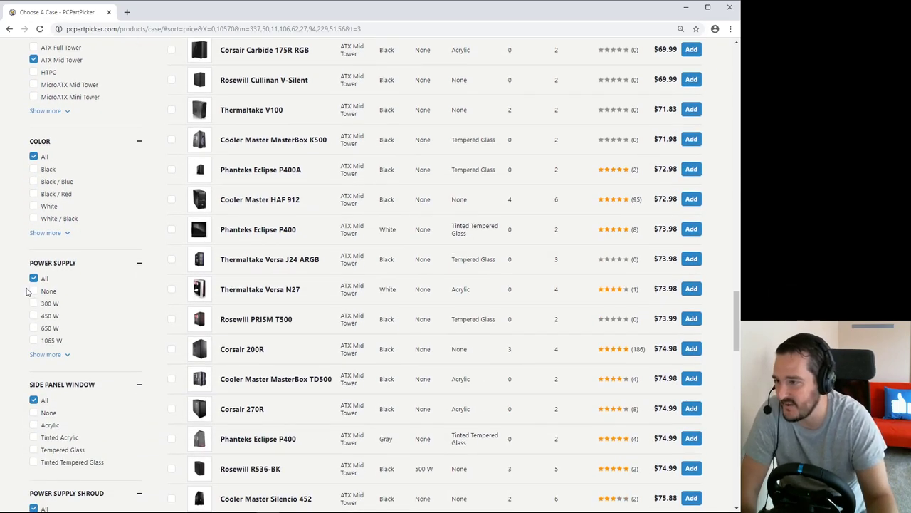
pyautogui.click(33, 291)
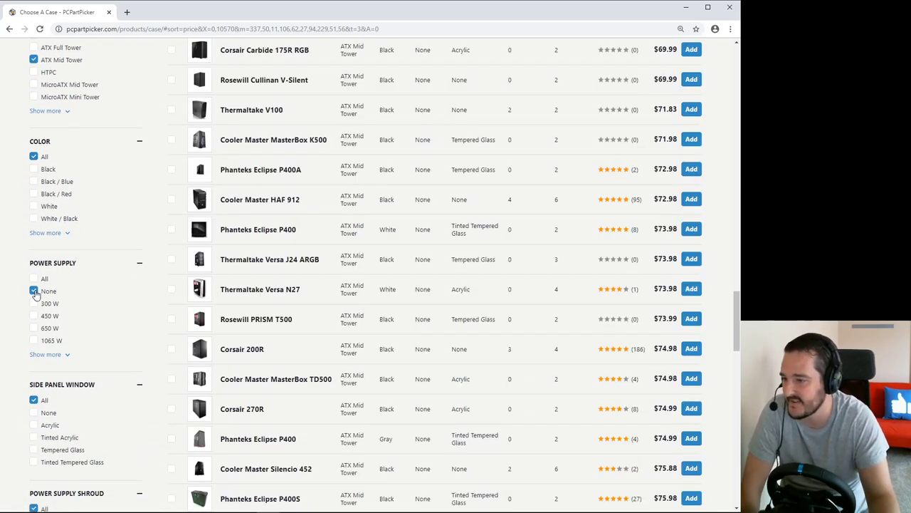
# Filter the side panel window to Acrylic, Tinted Acrylic, Tempered Glass and Tinted Tempered Glass.
pyautogui.scroll(-1, 35, 294)
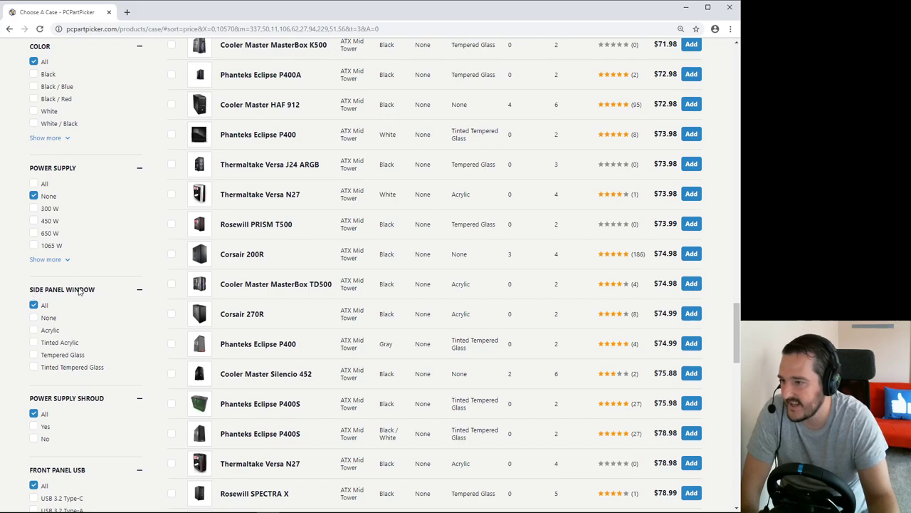
pyautogui.click(33, 367)
pyautogui.click(33, 355)
pyautogui.click(34, 342)
pyautogui.click(34, 330)
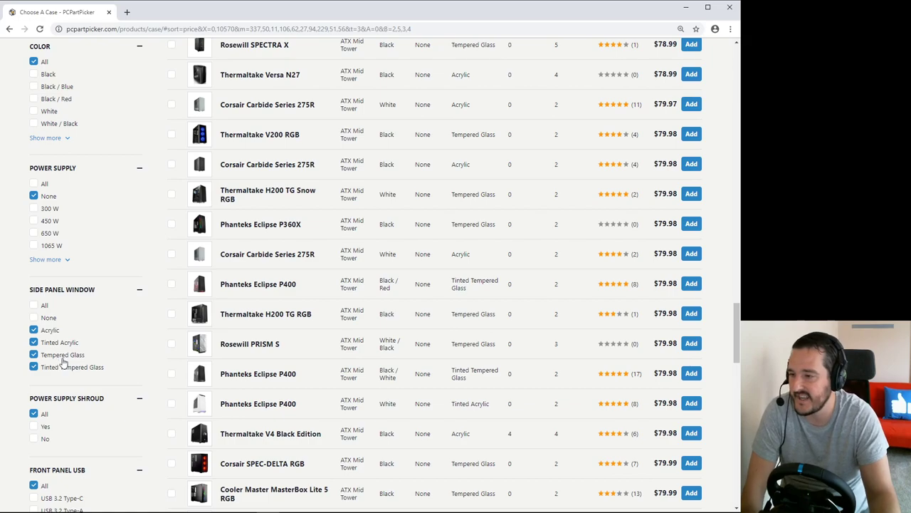
# Require front panel USB 3.2 Type-A and Micro ATX motherboard support in the case filters.
pyautogui.scroll(-2, 71, 365)
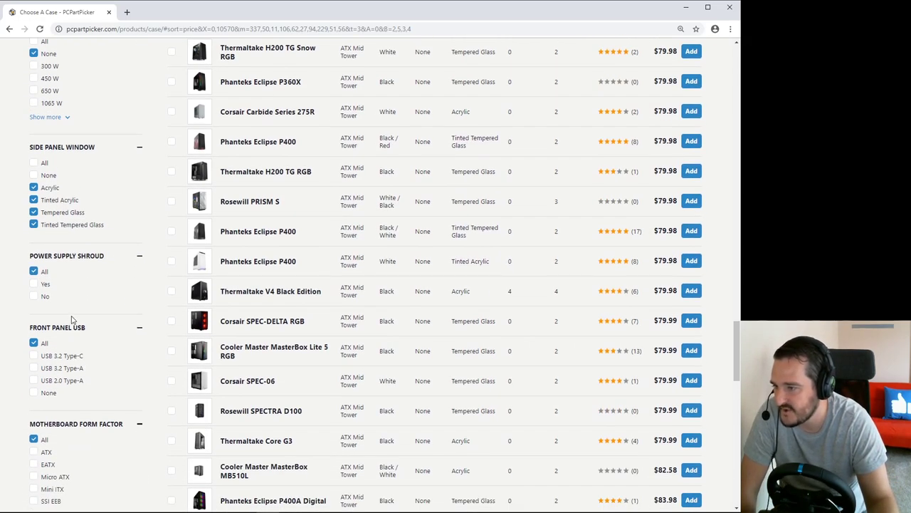
pyautogui.scroll(-1, 78, 276)
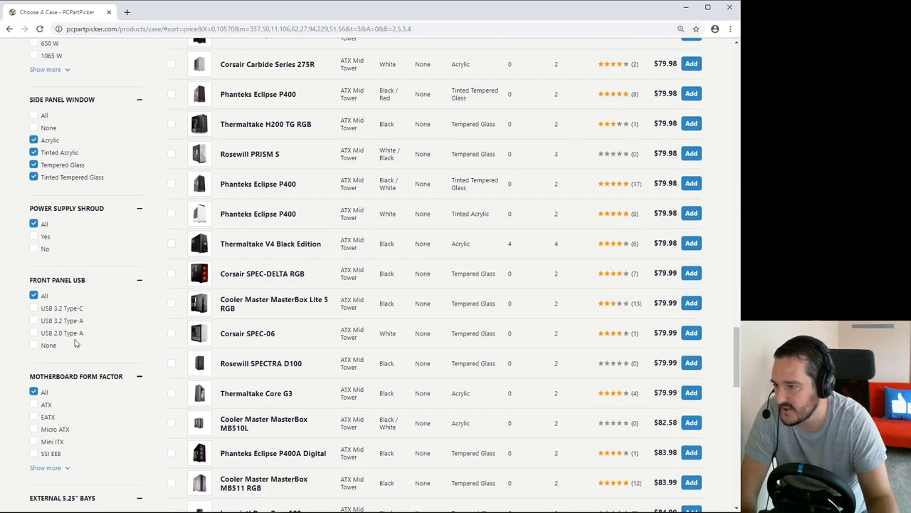
pyautogui.click(34, 320)
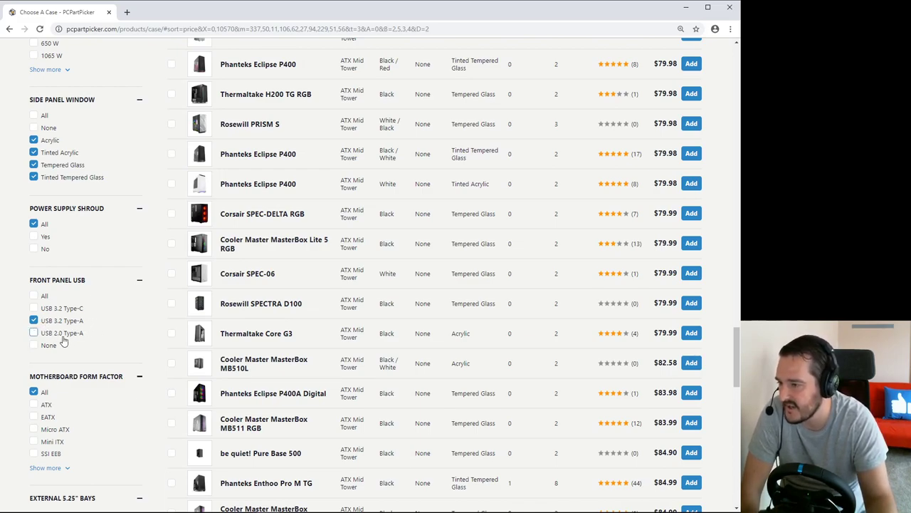
pyautogui.scroll(-3, 62, 341)
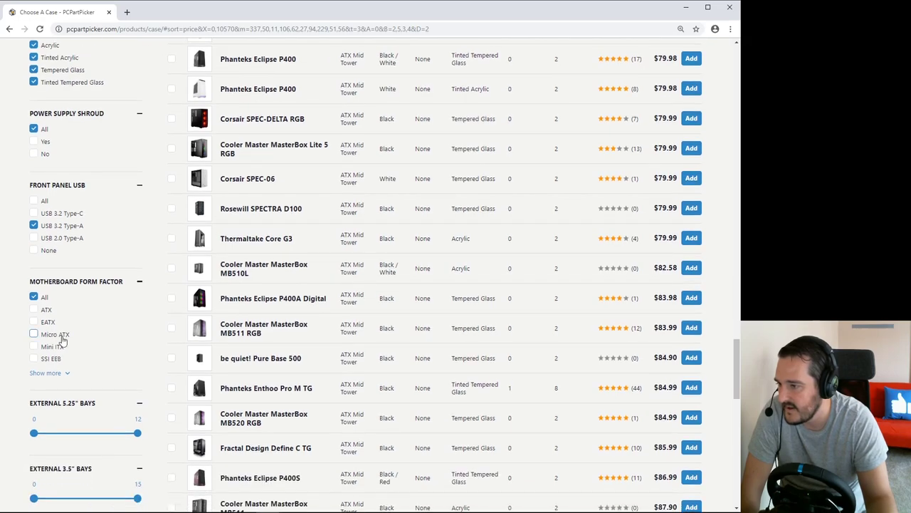
pyautogui.click(34, 334)
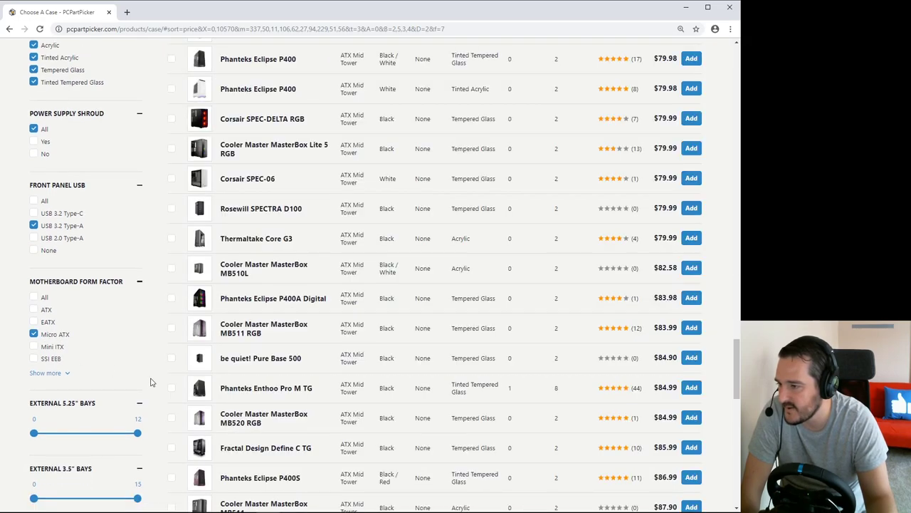
# Set the minimum number of internal 3.5" bays to 1 and of internal 2.5" bays to 2.
pyautogui.scroll(-5, 150, 383)
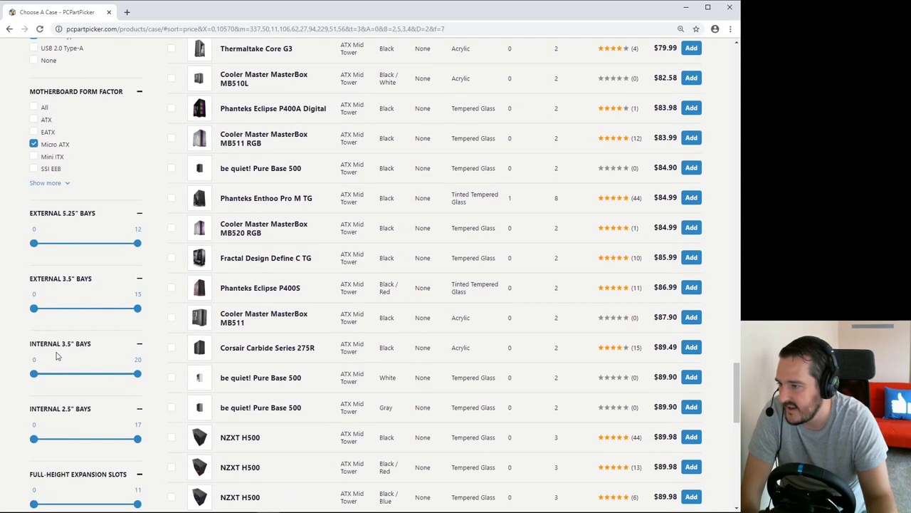
pyautogui.moveTo(33, 375); pyautogui.dragTo(40, 374)
pyautogui.scroll(-2, 104, 366)
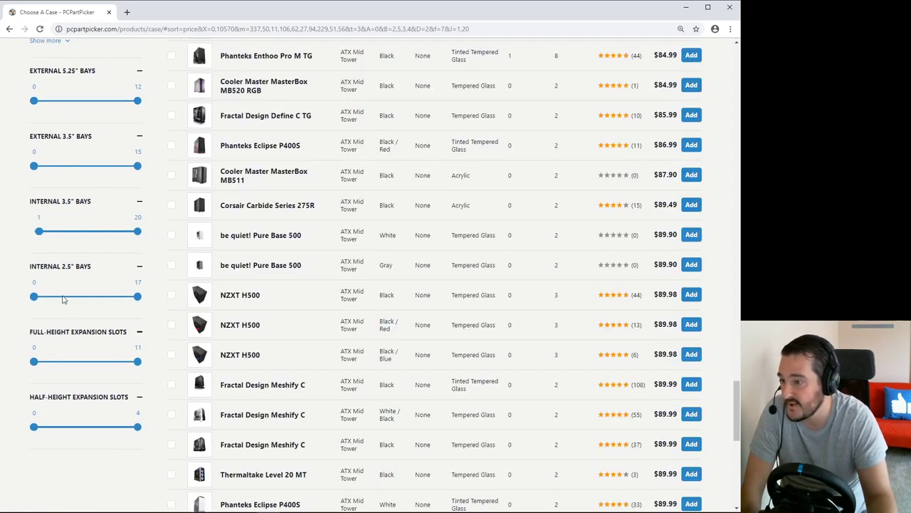
pyautogui.moveTo(35, 302); pyautogui.dragTo(45, 300)
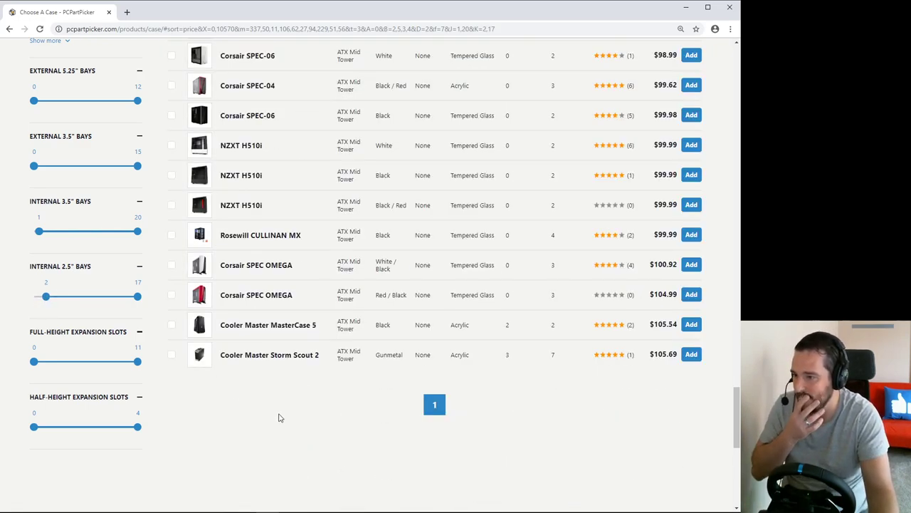
pyautogui.scroll(10, 306, 405)
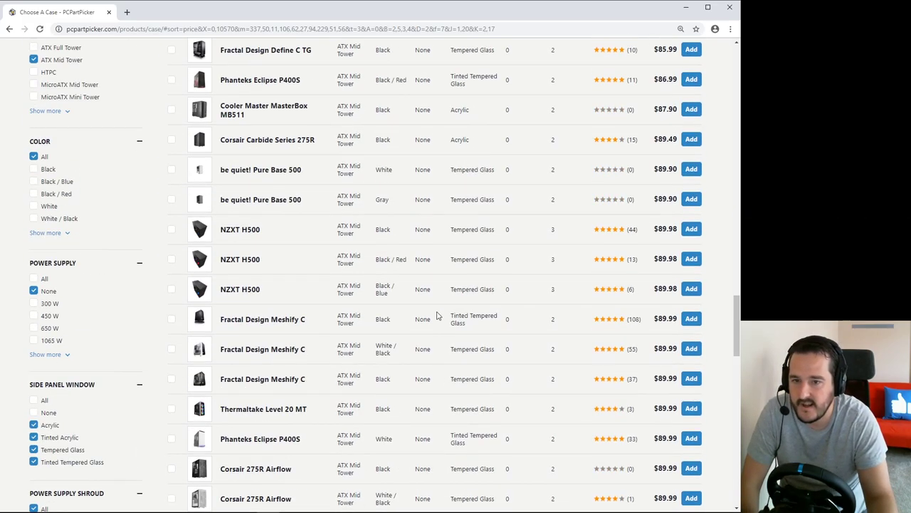
pyautogui.scroll(15, 443, 280)
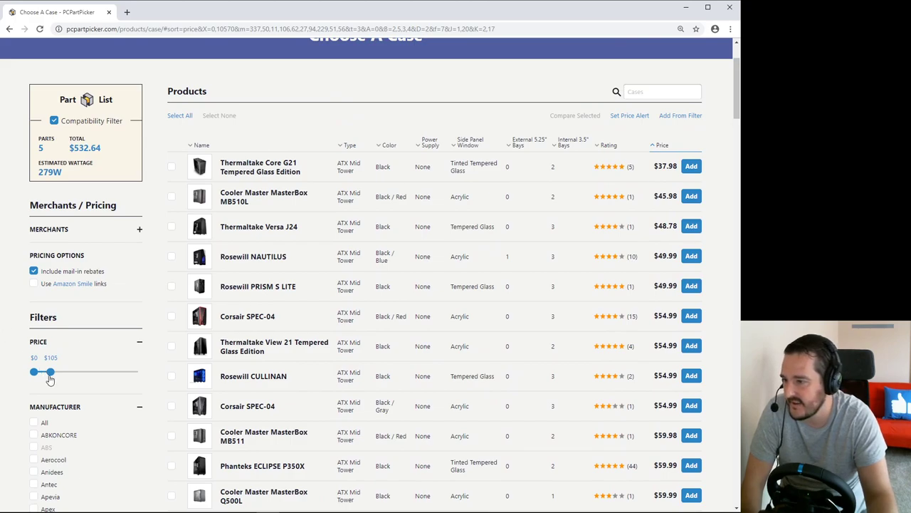
# Cap the case price at $68 and open the Thermaltake Core G21 Tempered Glass Edition product page in a new tab.
pyautogui.moveTo(50, 379); pyautogui.dragTo(46, 373)
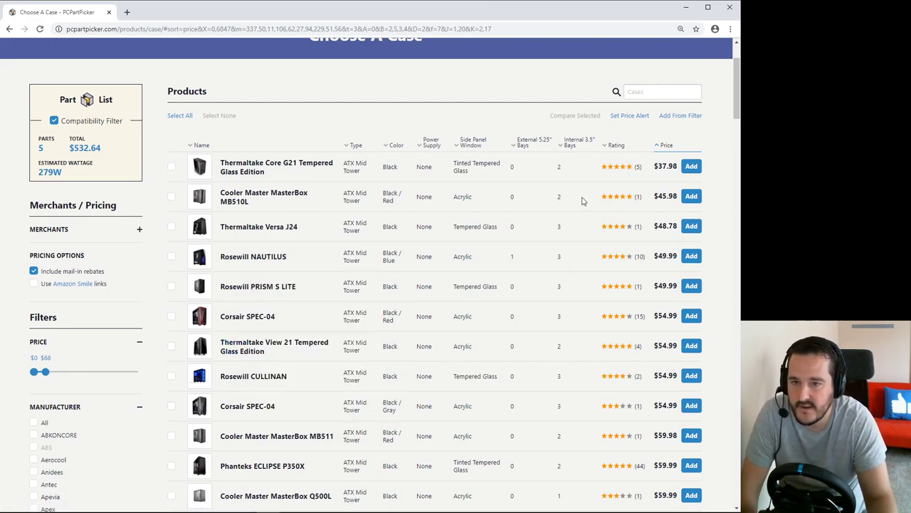
pyautogui.rightClick(261, 163)
pyautogui.click(285, 168)
pyautogui.click(168, 13)
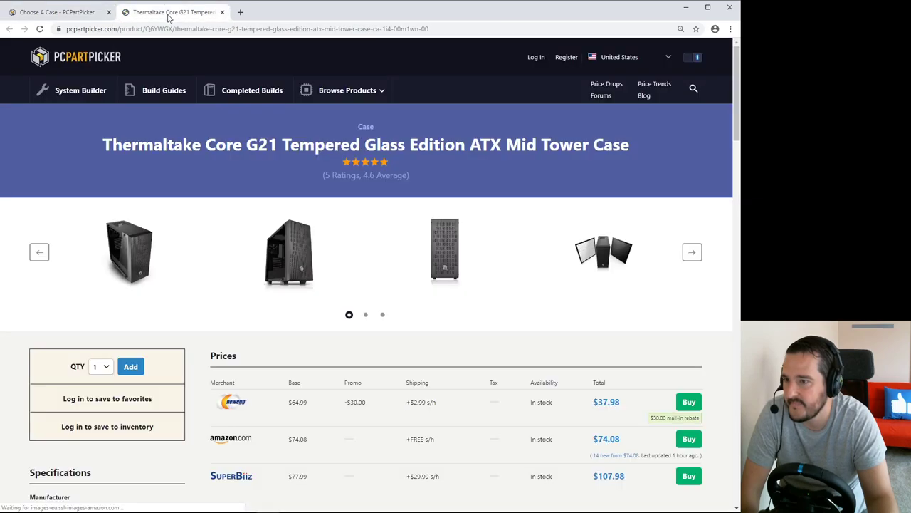
# Look through the enlarged product photos of the Thermaltake Core G21 case, including its side panels and interior.
pyautogui.click(135, 257)
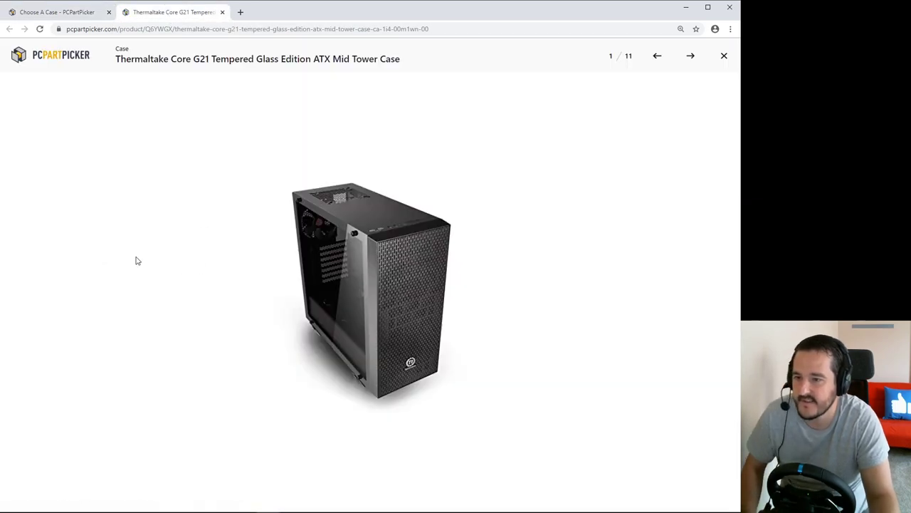
pyautogui.click(423, 285)
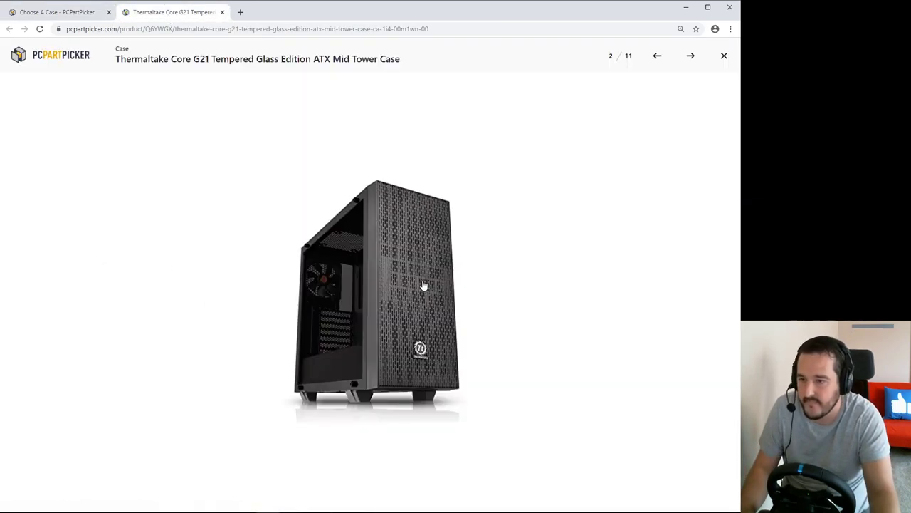
pyautogui.click(539, 342)
pyautogui.click(538, 342)
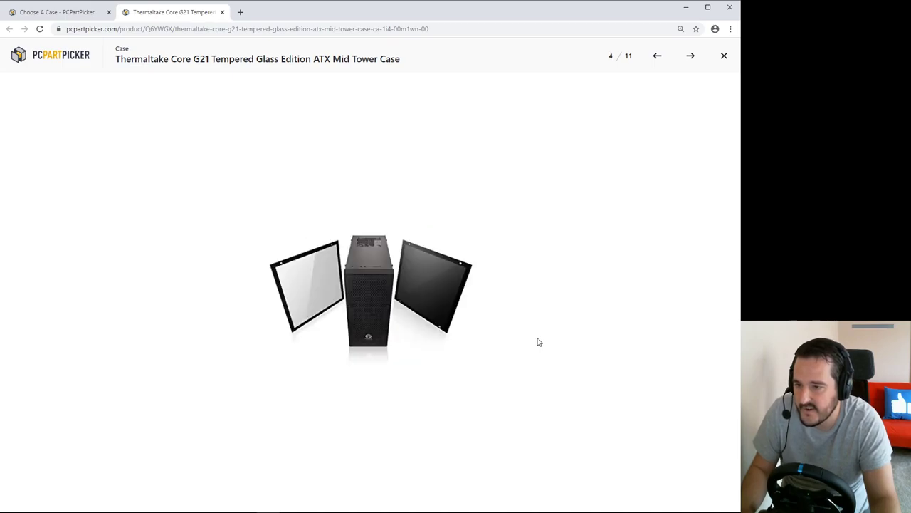
pyautogui.click(538, 341)
pyautogui.click(539, 341)
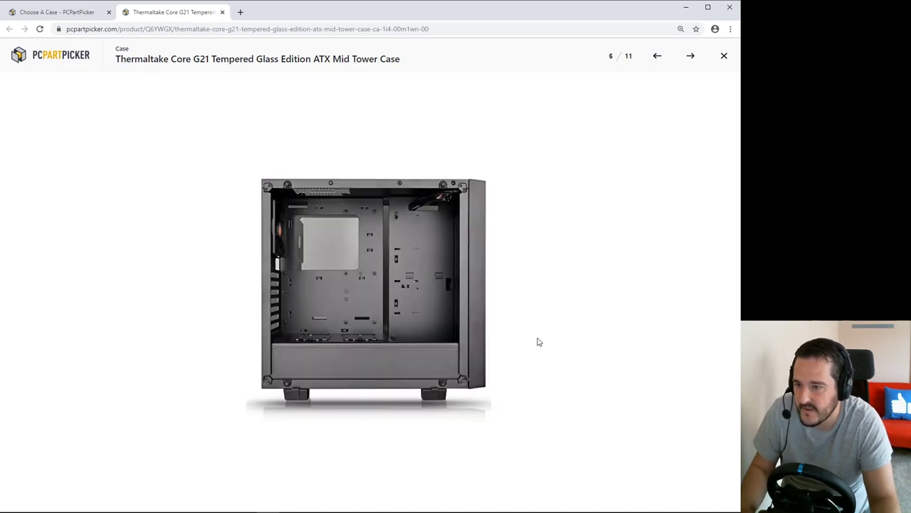
pyautogui.click(539, 342)
pyautogui.click(724, 57)
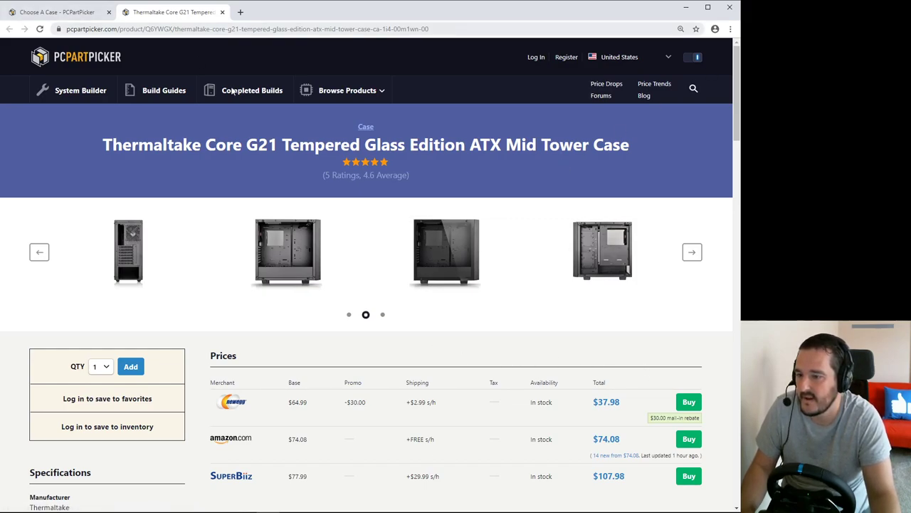
# Add the Thermaltake Core G21 Tempered Glass Edition case to the part list and open the power supply selection.
pyautogui.click(125, 369)
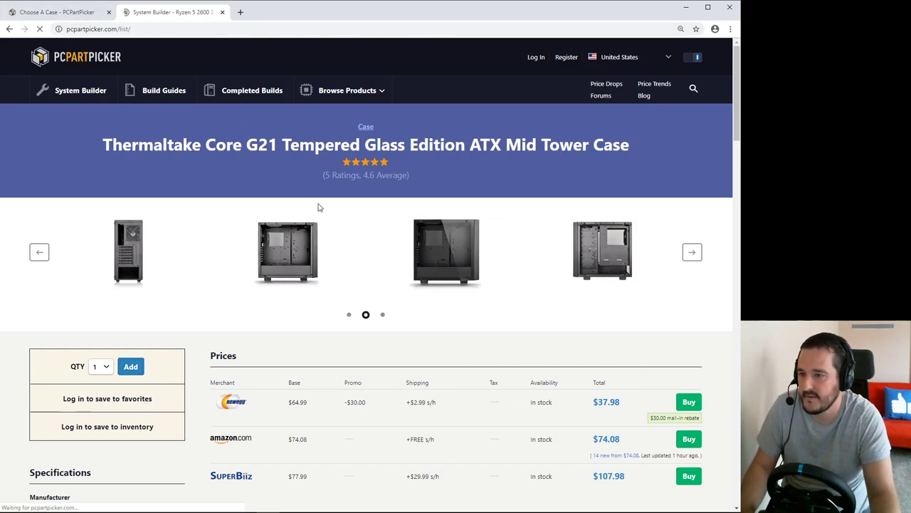
pyautogui.scroll(-3, 319, 208)
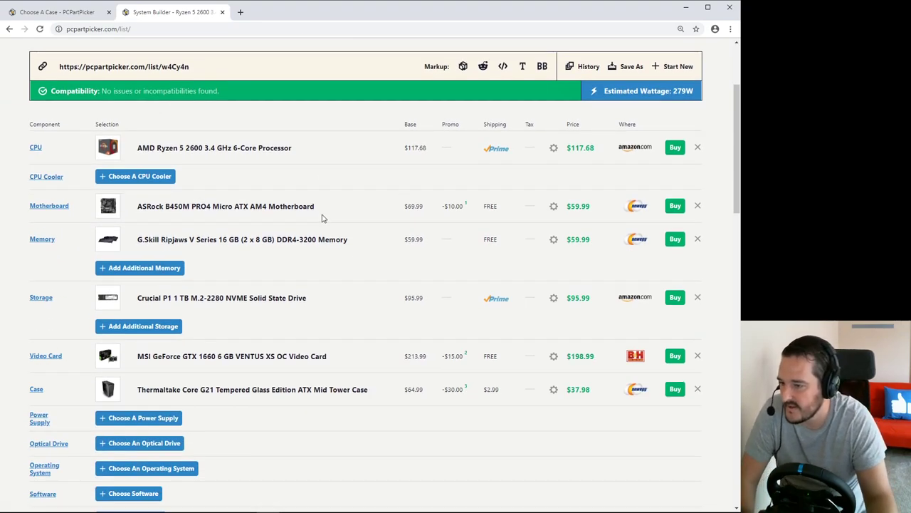
pyautogui.click(154, 373)
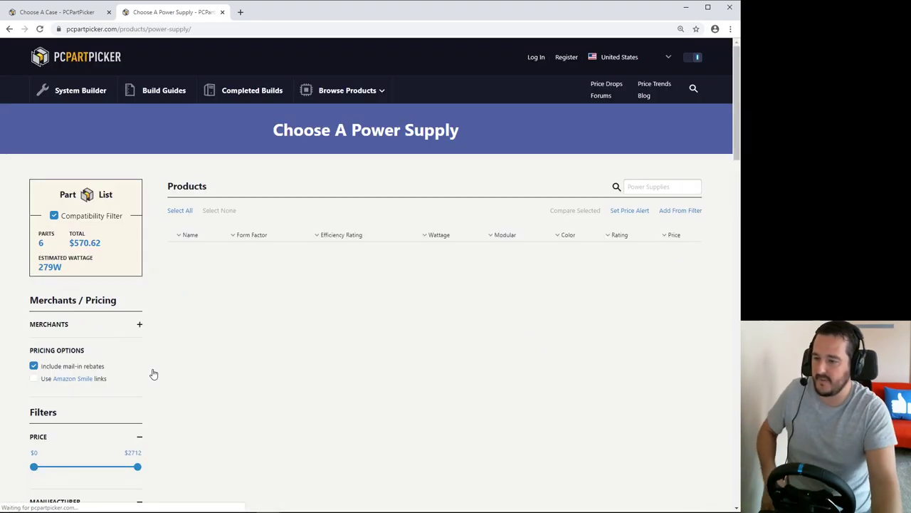
# Filter the power supplies to the 80+ Gold, 80+ Platinum and 80+ Titanium efficiency ratings.
pyautogui.scroll(-3, 170, 363)
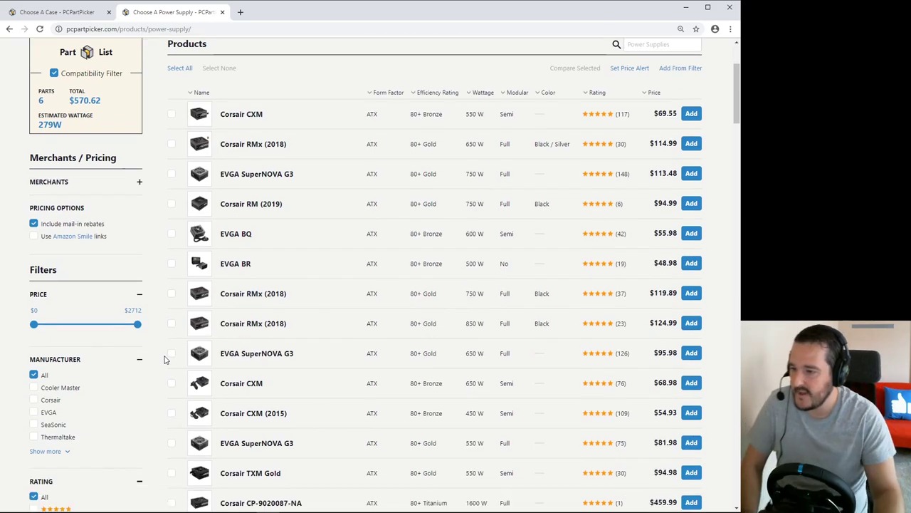
pyautogui.scroll(-4, 162, 356)
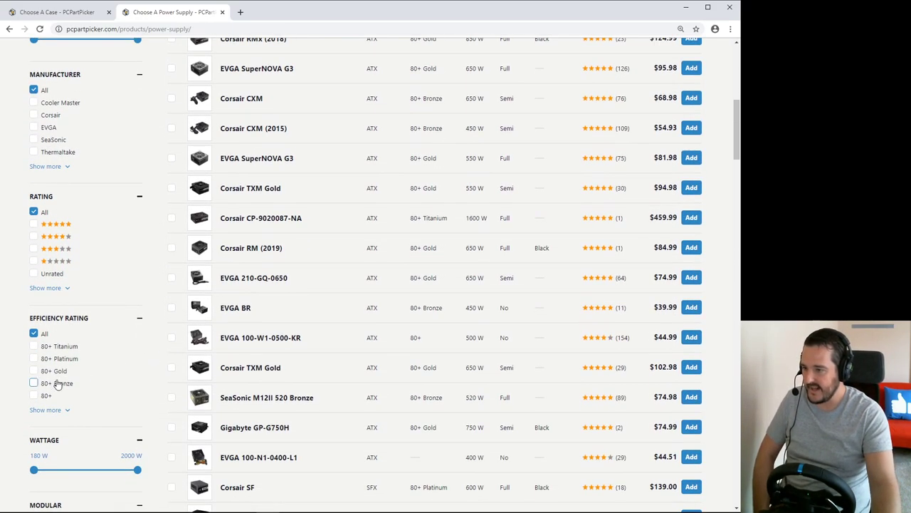
pyautogui.click(34, 371)
pyautogui.click(33, 358)
pyautogui.click(33, 346)
# Limit the power supply wattage range to 450 W through 920 W, taking the build's estimated wattage into account.
pyautogui.scroll(-2, 126, 352)
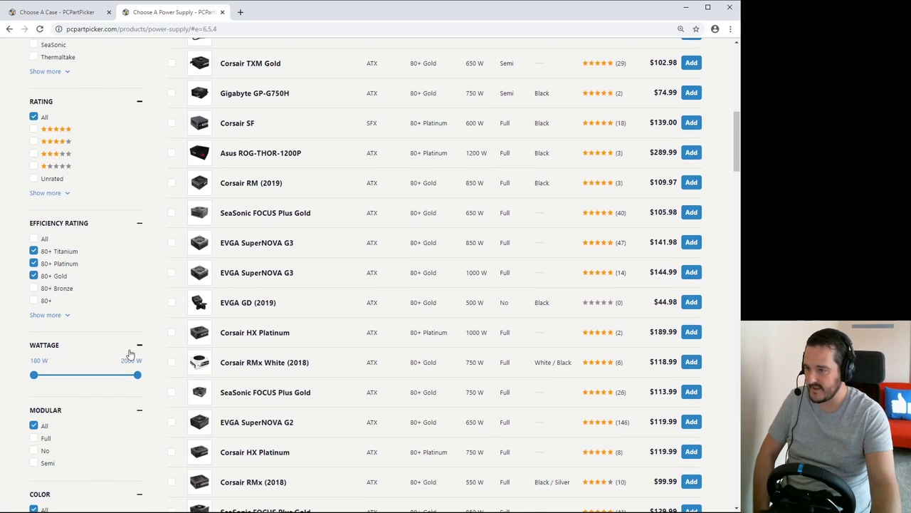
pyautogui.scroll(-2, 132, 361)
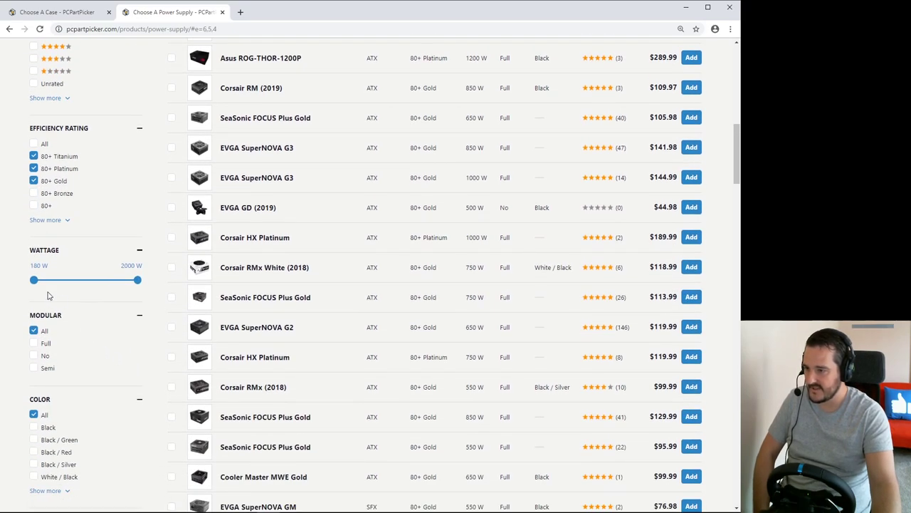
pyautogui.scroll(12, 123, 257)
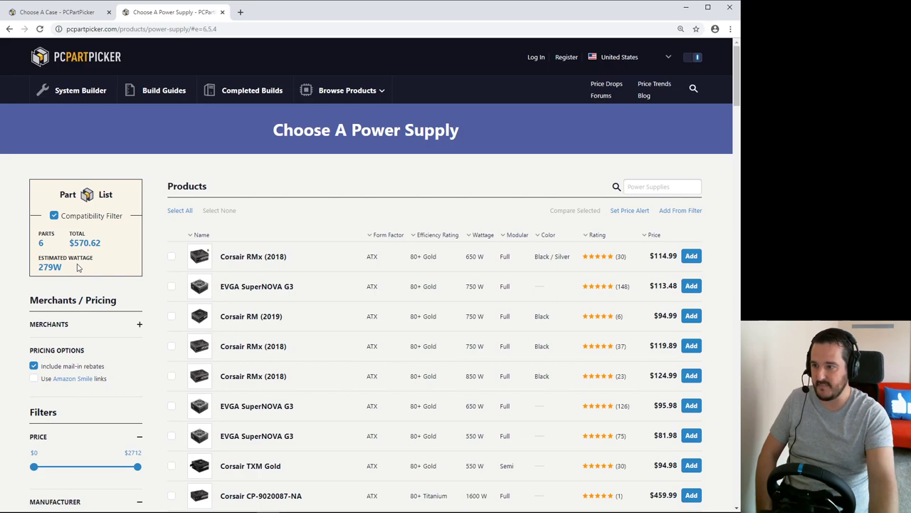
pyautogui.scroll(-9, 73, 269)
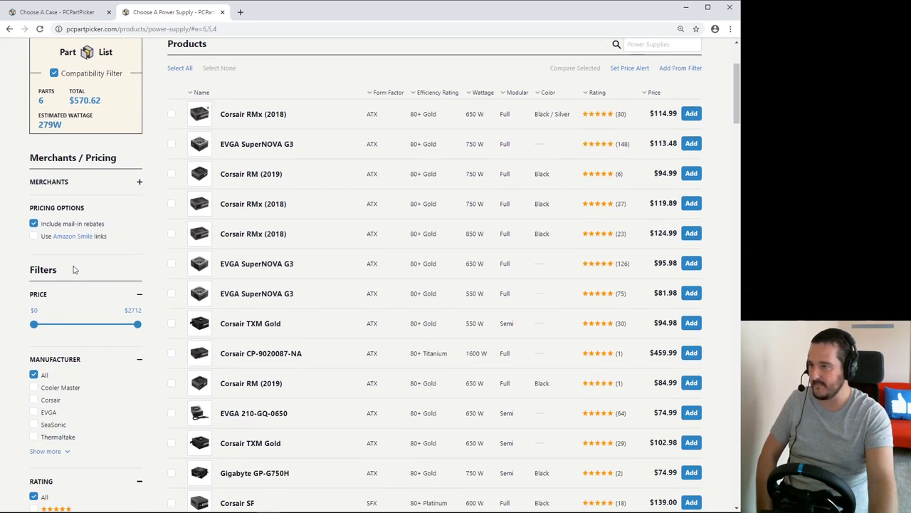
pyautogui.scroll(-3, 72, 267)
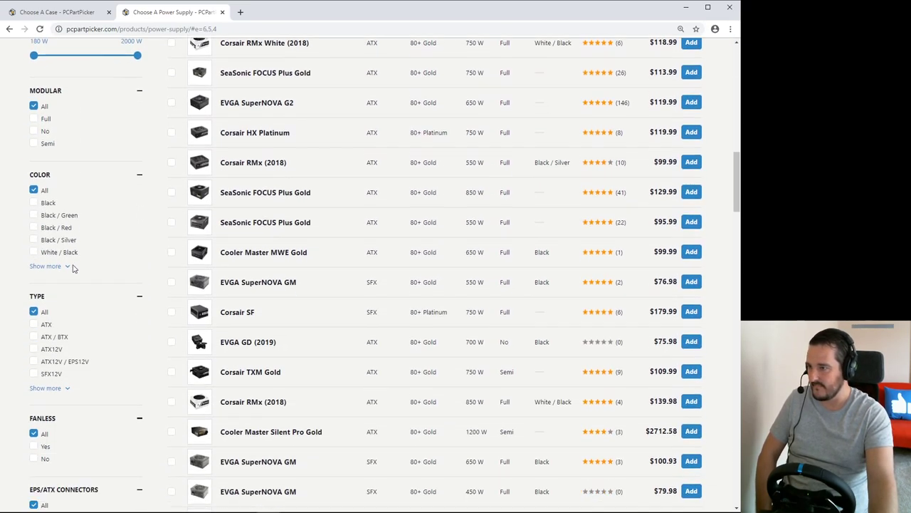
pyautogui.scroll(2, 64, 249)
pyautogui.scroll(1, 55, 219)
pyautogui.moveTo(33, 233)
pyautogui.mouseDown()
pyautogui.moveTo(62, 234)
pyautogui.moveTo(49, 235)
pyautogui.mouseUp()
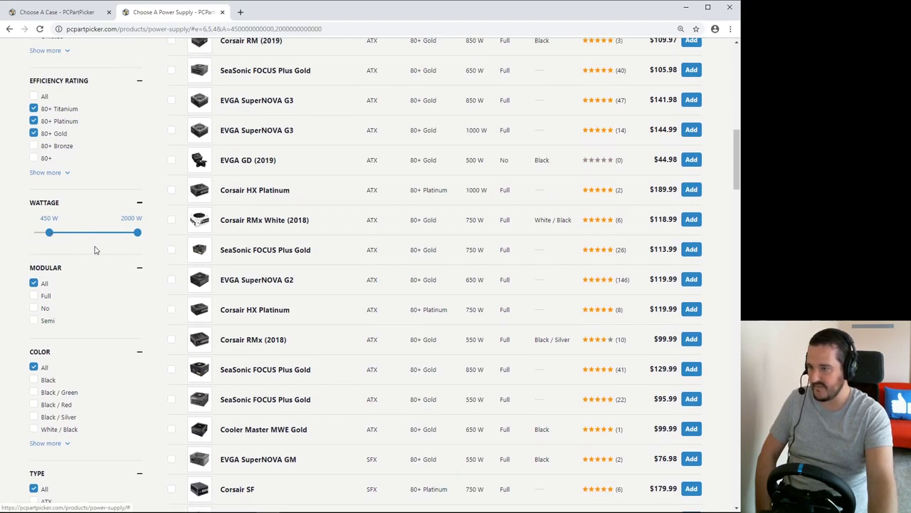
pyautogui.moveTo(137, 233); pyautogui.dragTo(79, 240)
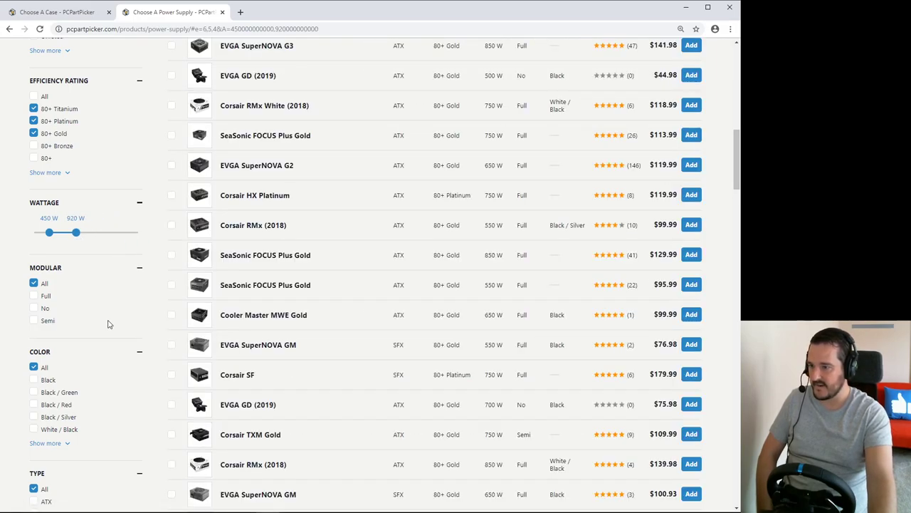
# Restrict the power supplies to fully modular and semi-modular units.
pyautogui.scroll(-2, 108, 324)
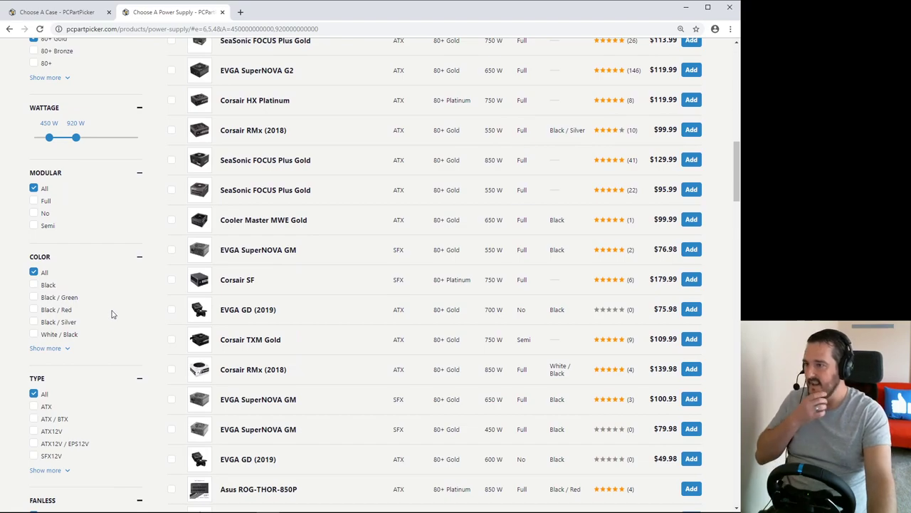
pyautogui.click(43, 202)
pyautogui.click(47, 227)
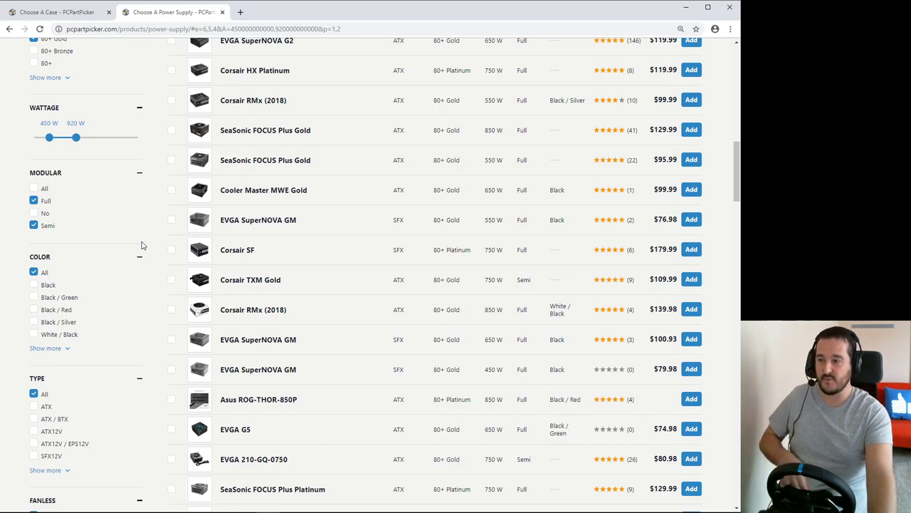
# Sort the power supplies by ascending price and cap their price at $75.
pyautogui.scroll(-2, 141, 245)
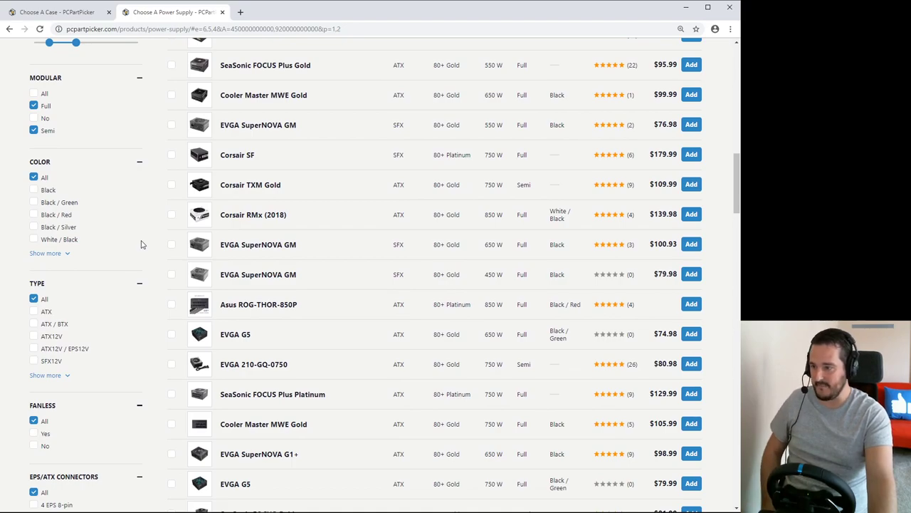
pyautogui.scroll(-4, 141, 245)
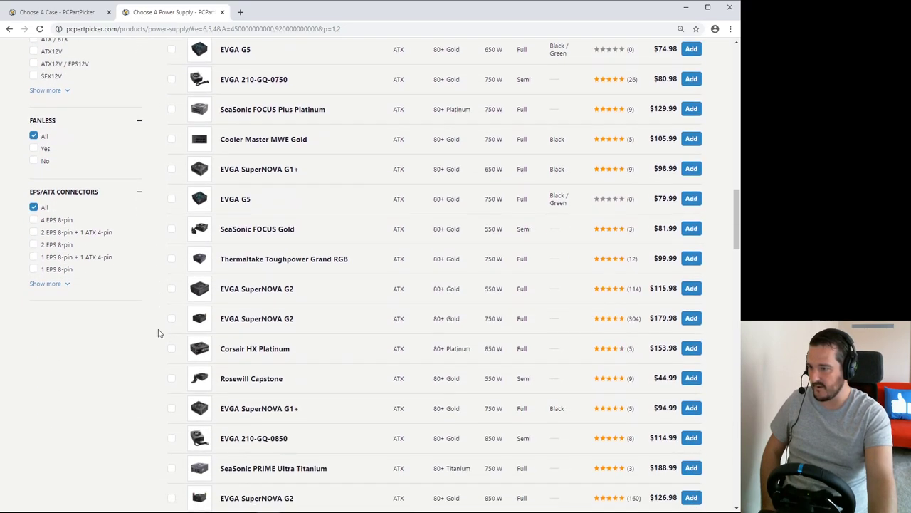
pyautogui.scroll(15, 159, 330)
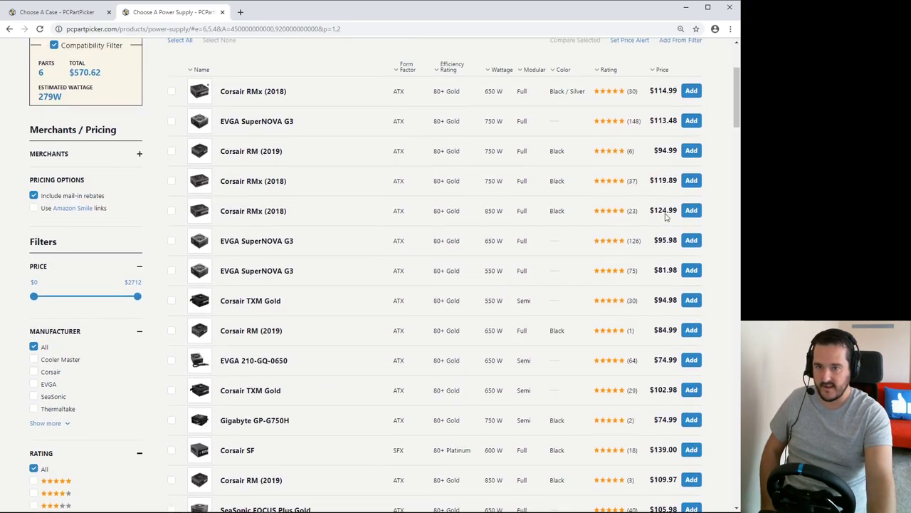
pyautogui.click(662, 192)
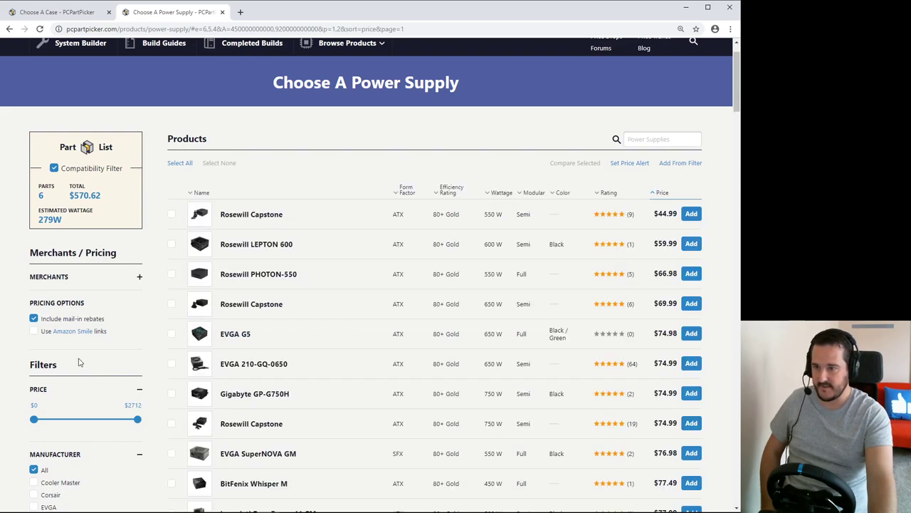
pyautogui.moveTo(137, 420); pyautogui.dragTo(46, 421)
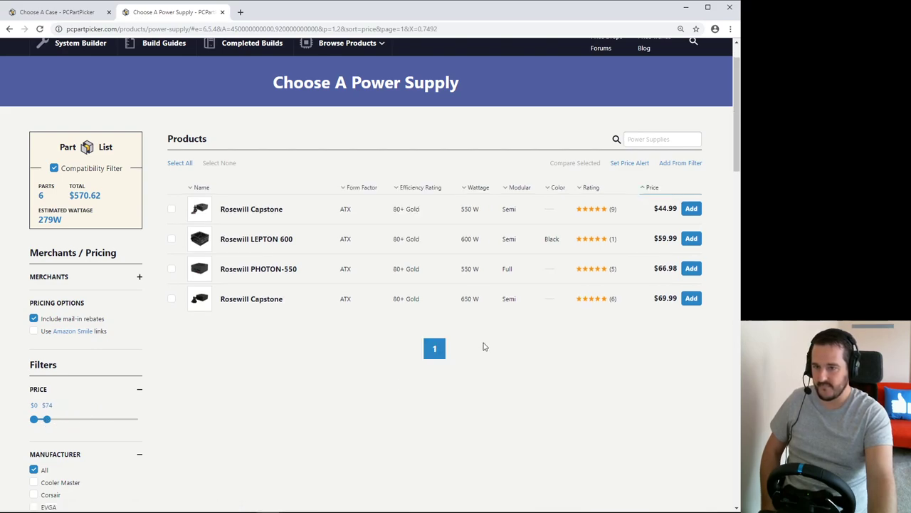
pyautogui.moveTo(46, 421); pyautogui.dragTo(48, 421)
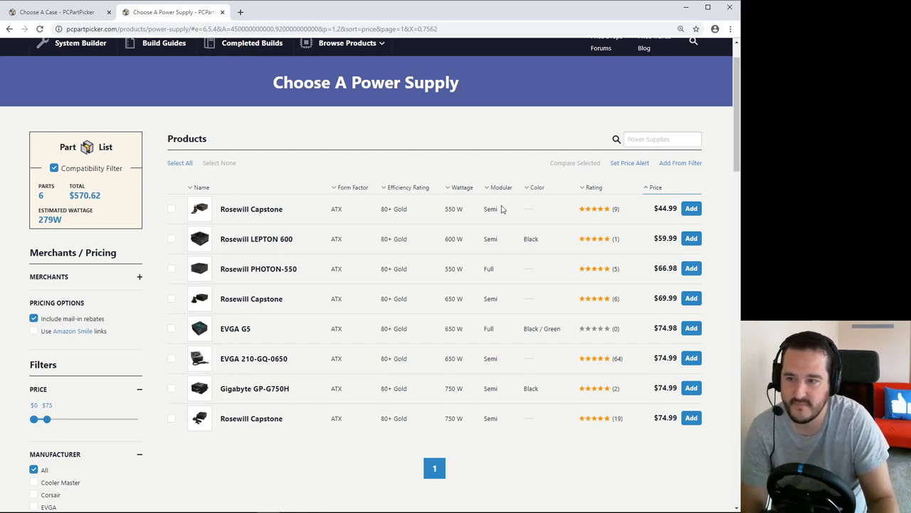
pyautogui.moveTo(503, 208); pyautogui.dragTo(362, 206)
pyautogui.click(360, 165)
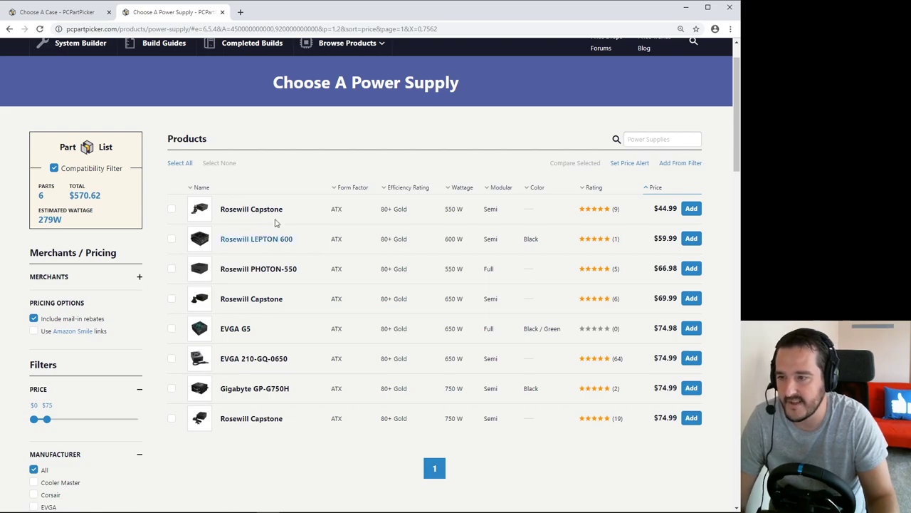
# Include the 80+ Bronze efficiency rating in the power supply filter and look over the resulting models.
pyautogui.scroll(-5, 161, 350)
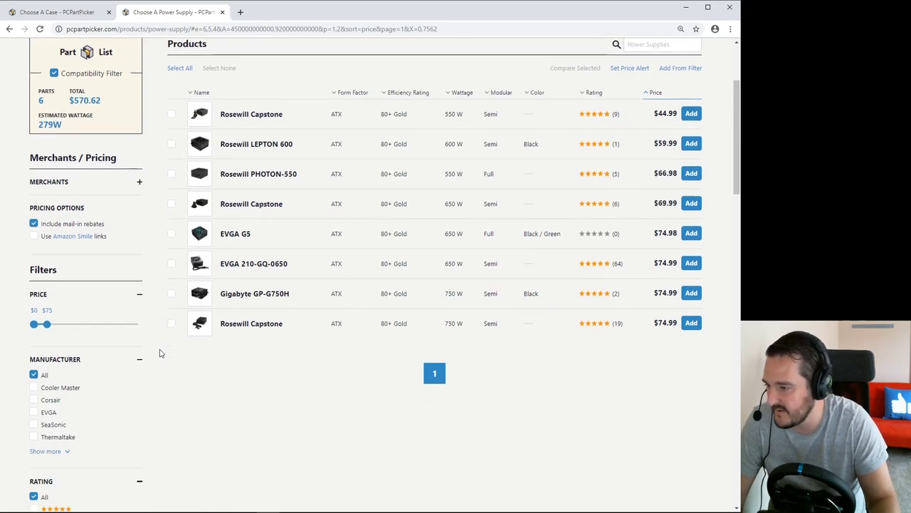
pyautogui.scroll(-3, 161, 354)
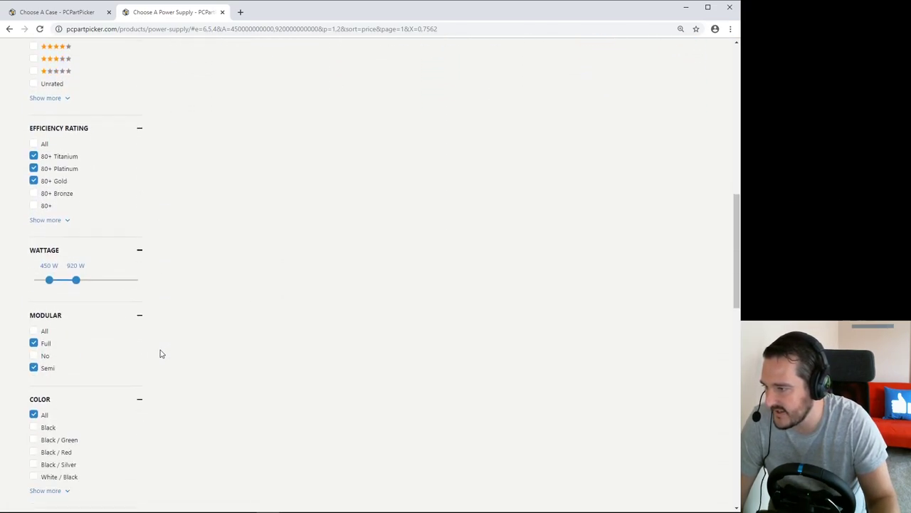
pyautogui.click(33, 146)
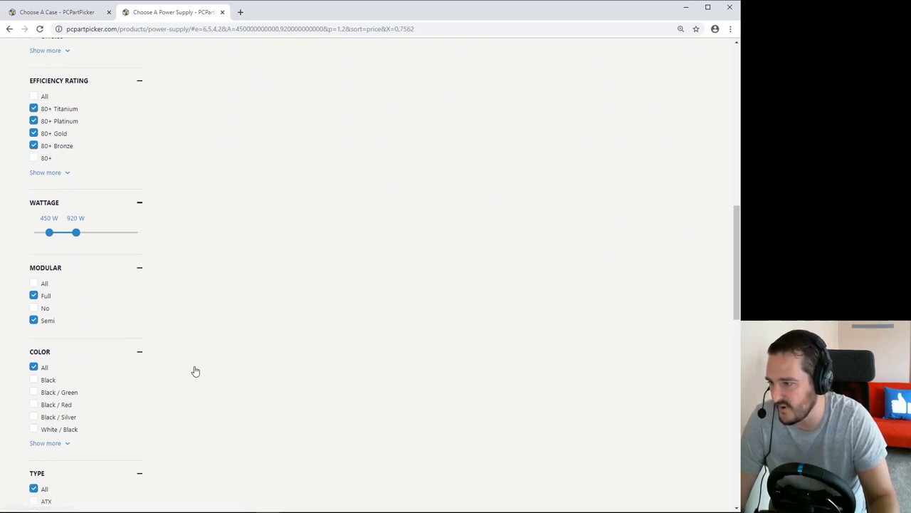
pyautogui.scroll(-2, 175, 350)
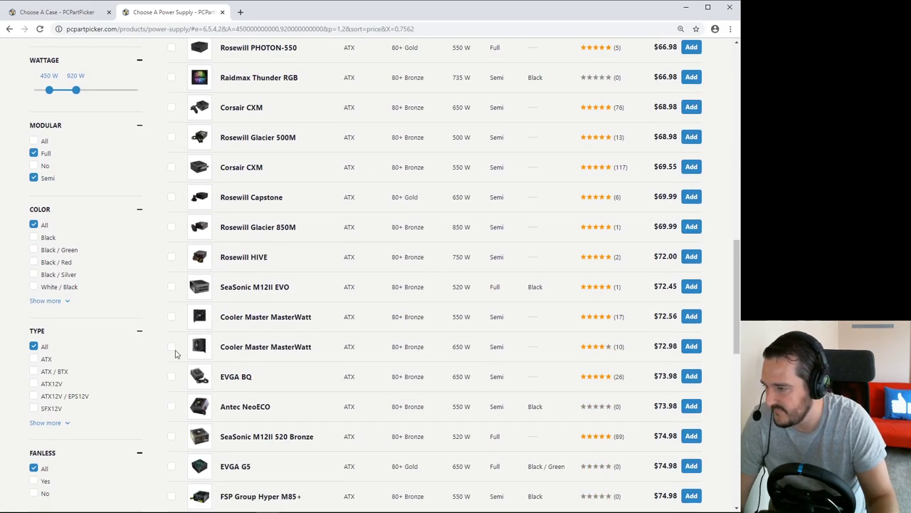
# Add the Rosewill Capstone 550 W 80+ Gold semi-modular power supply to the part list and review the build.
pyautogui.scroll(10, 460, 330)
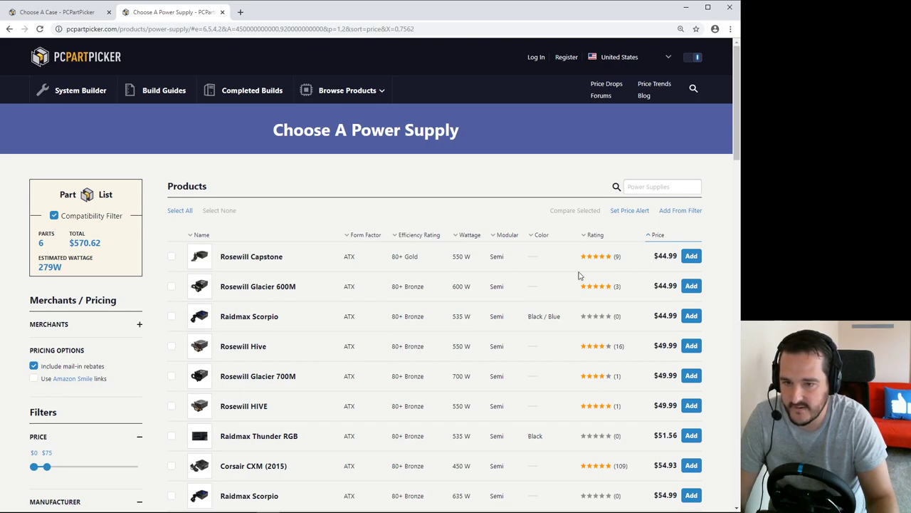
pyautogui.click(692, 257)
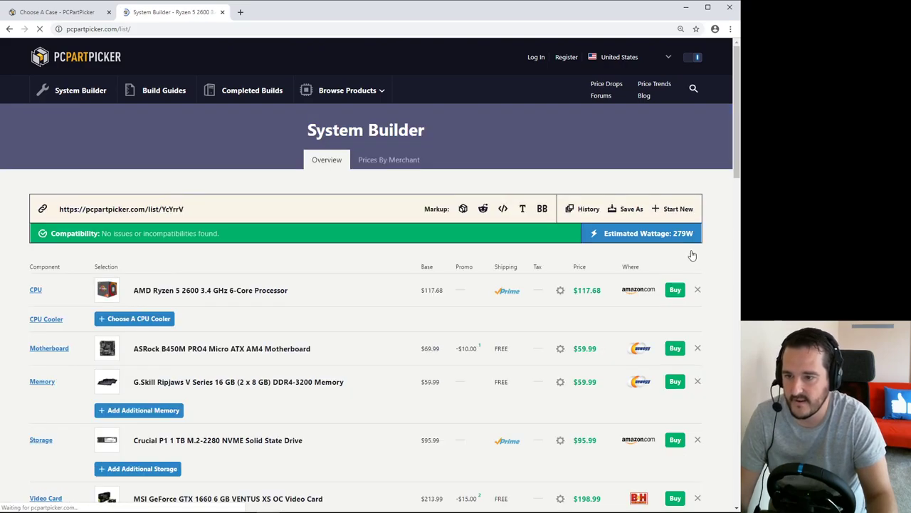
pyautogui.scroll(-3, 321, 339)
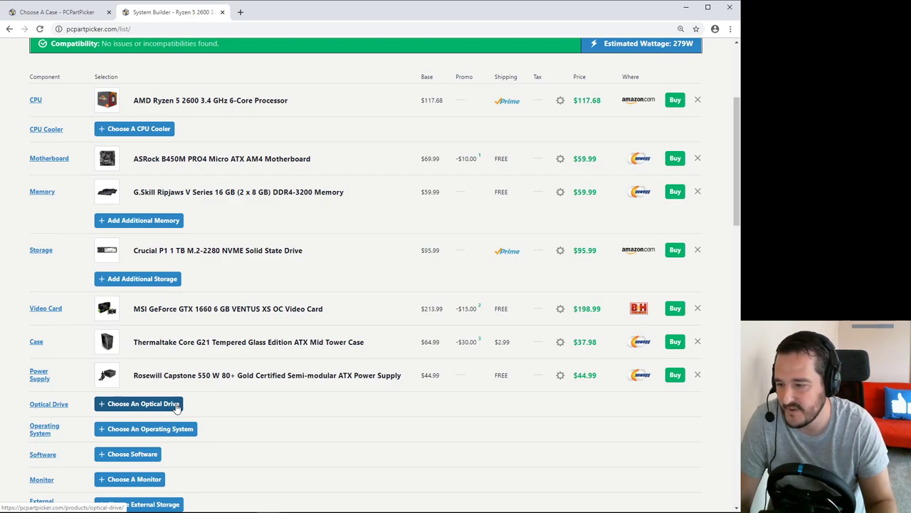
# Look over the optical drive catalogue and its filters, and return to the part list without adding a drive.
pyautogui.click(177, 406)
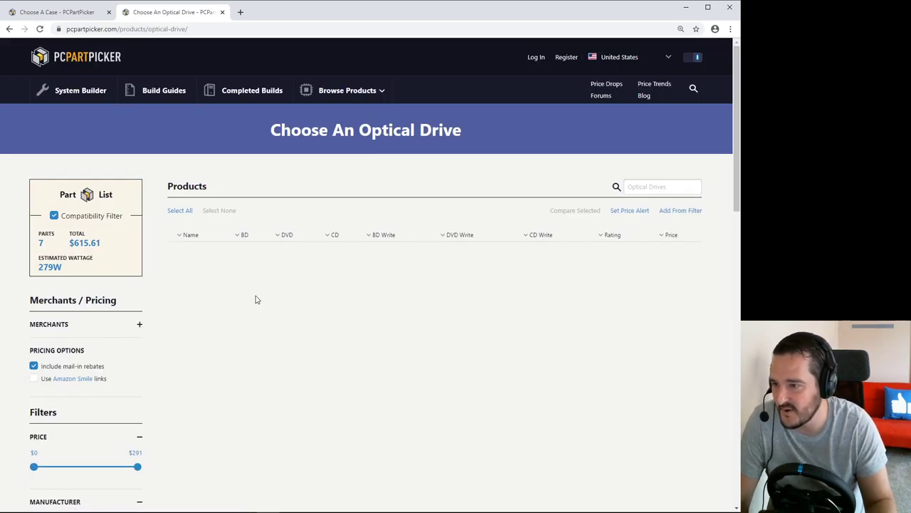
pyautogui.scroll(-1, 257, 299)
pyautogui.scroll(-2, 193, 299)
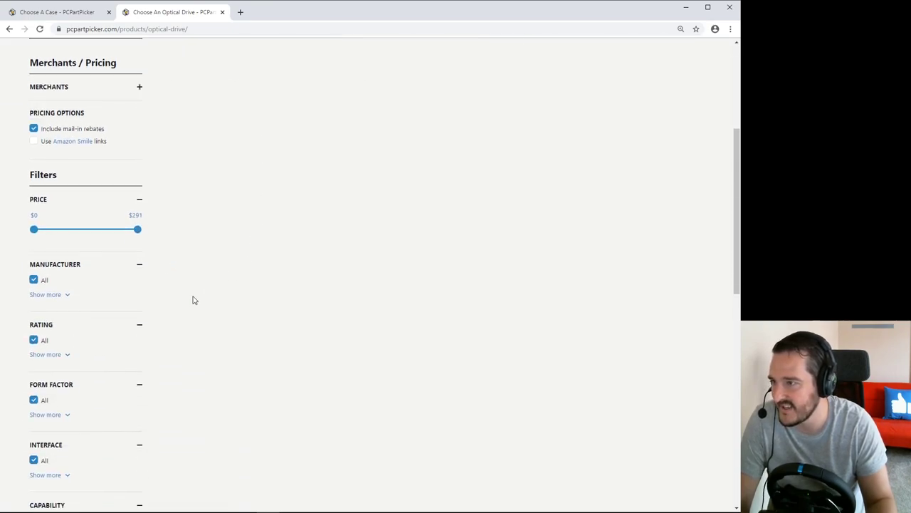
pyautogui.scroll(3, 192, 300)
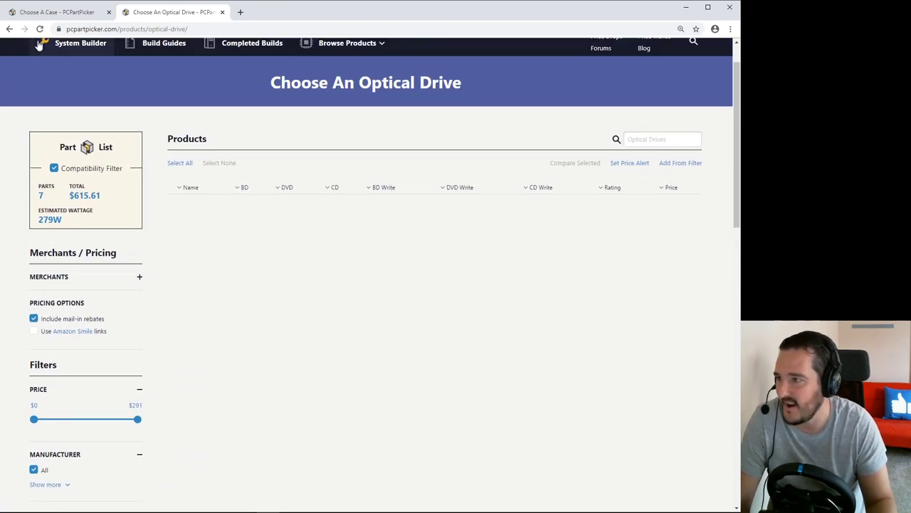
pyautogui.click(8, 30)
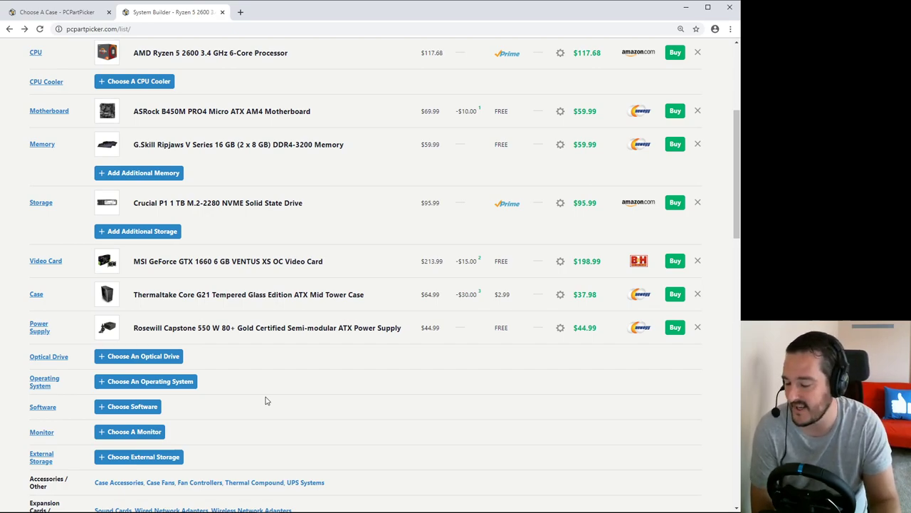
# Review the selected parts, the remaining optional component categories and the build's total price in the part list.
pyautogui.scroll(-1, 265, 401)
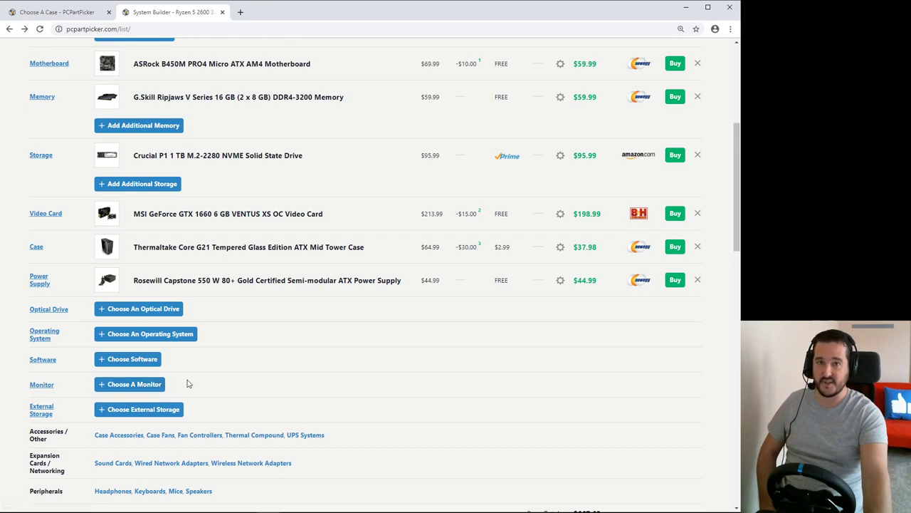
pyautogui.scroll(2, 281, 348)
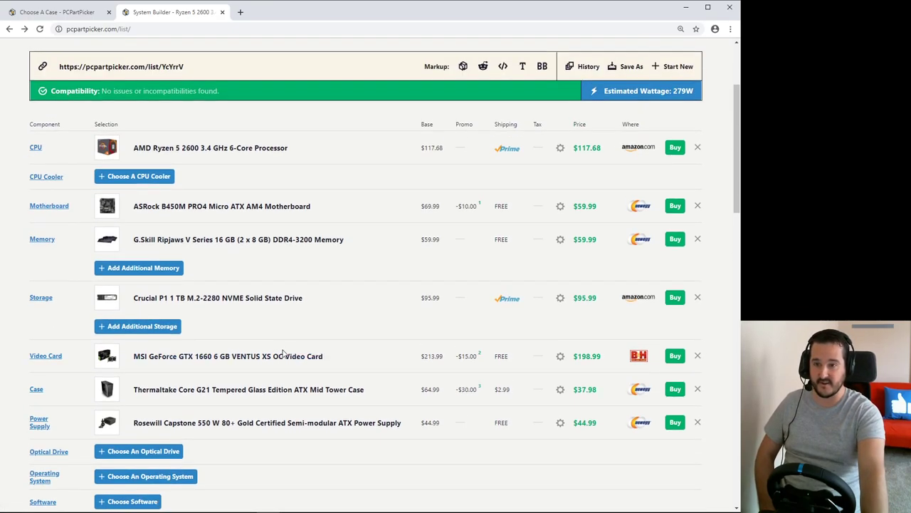
pyautogui.scroll(-2, 280, 380)
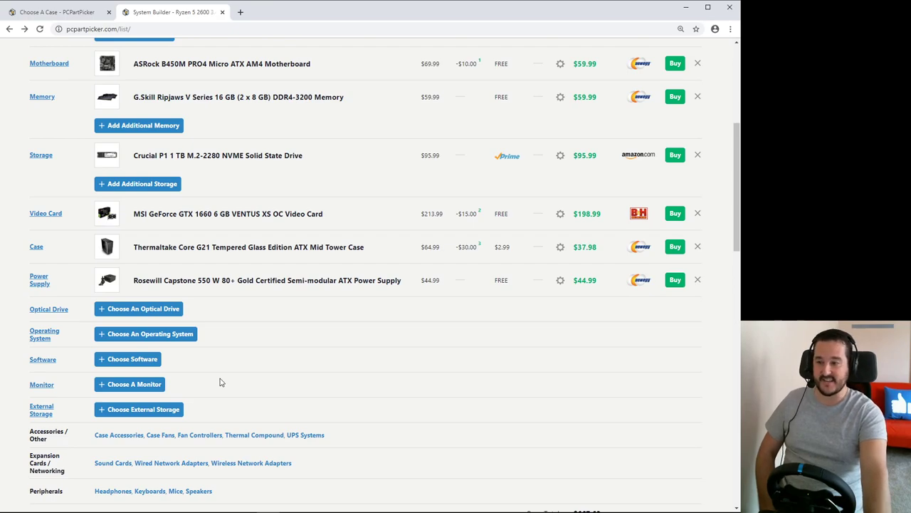
pyautogui.scroll(2, 220, 383)
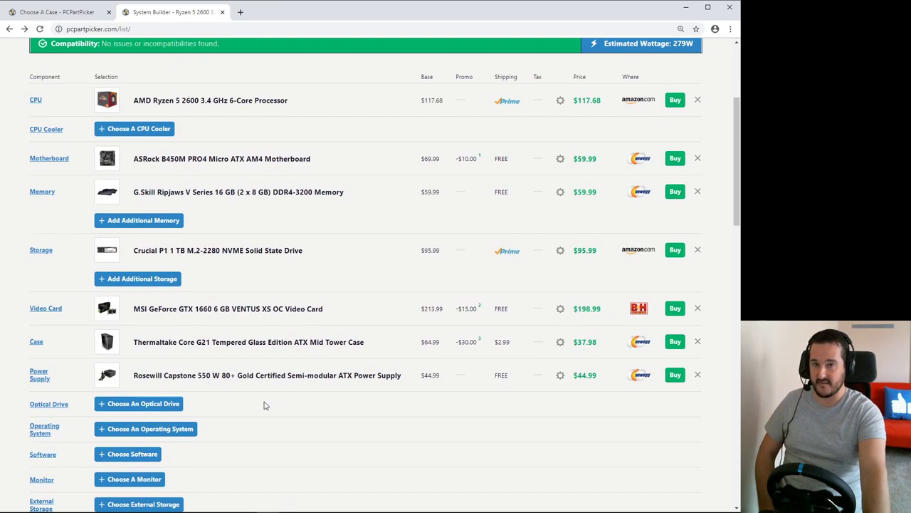
pyautogui.scroll(-1, 268, 405)
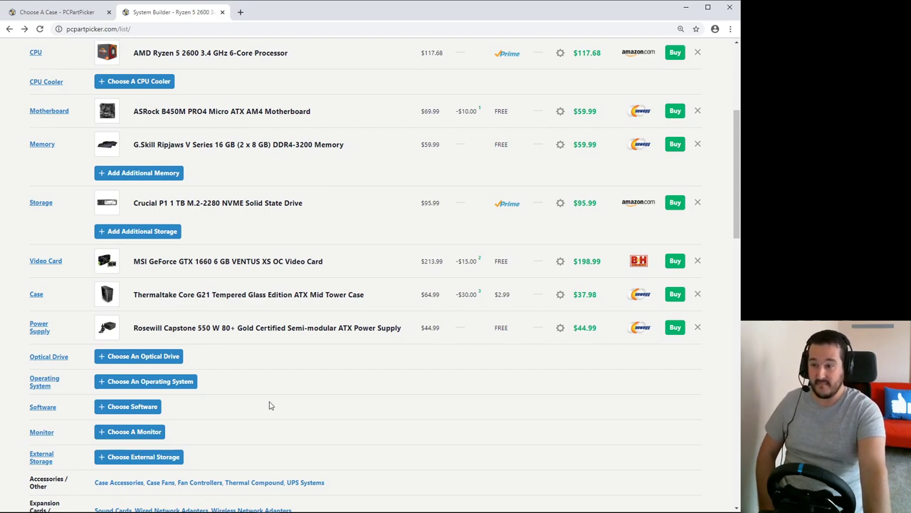
pyautogui.scroll(3, 269, 406)
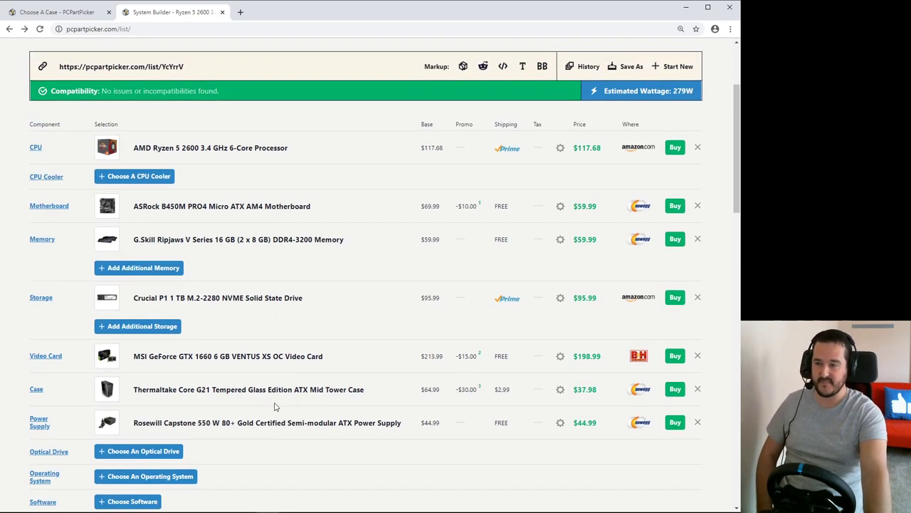
pyautogui.scroll(-6, 279, 396)
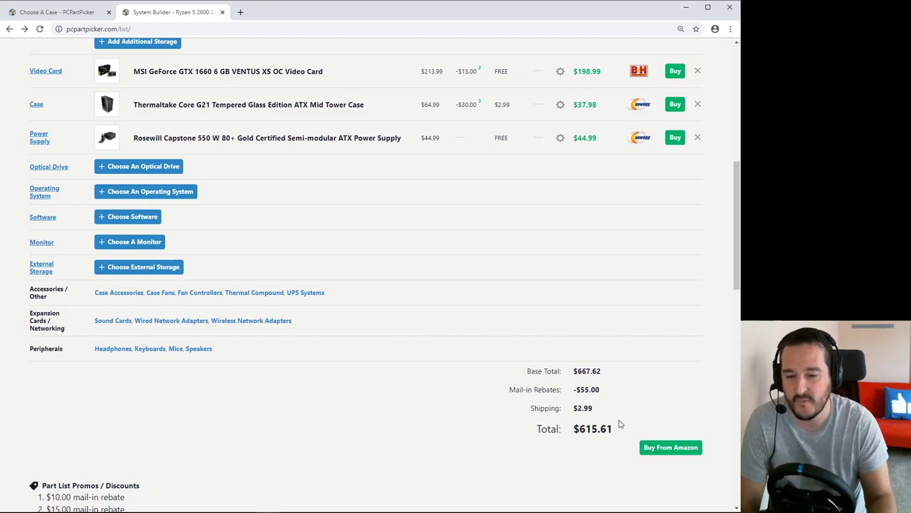
pyautogui.scroll(3, 619, 425)
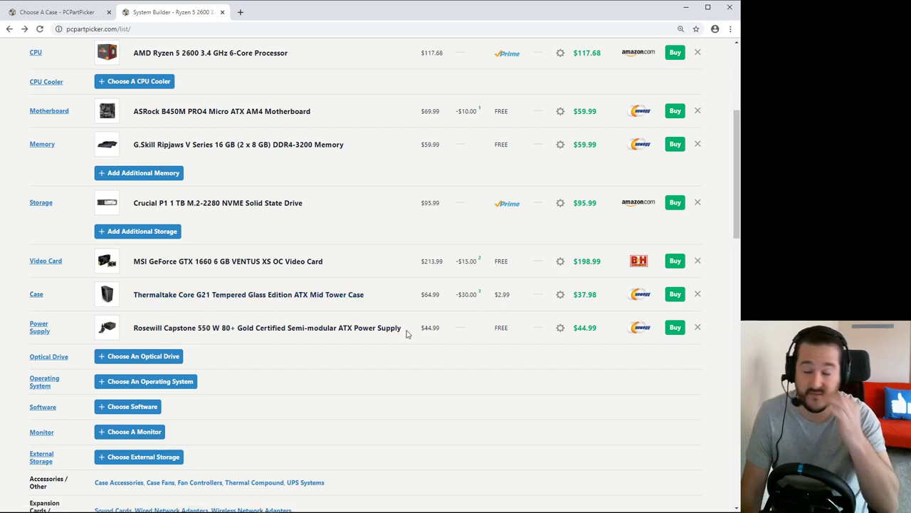
pyautogui.scroll(2, 420, 317)
pyautogui.scroll(-1, 438, 301)
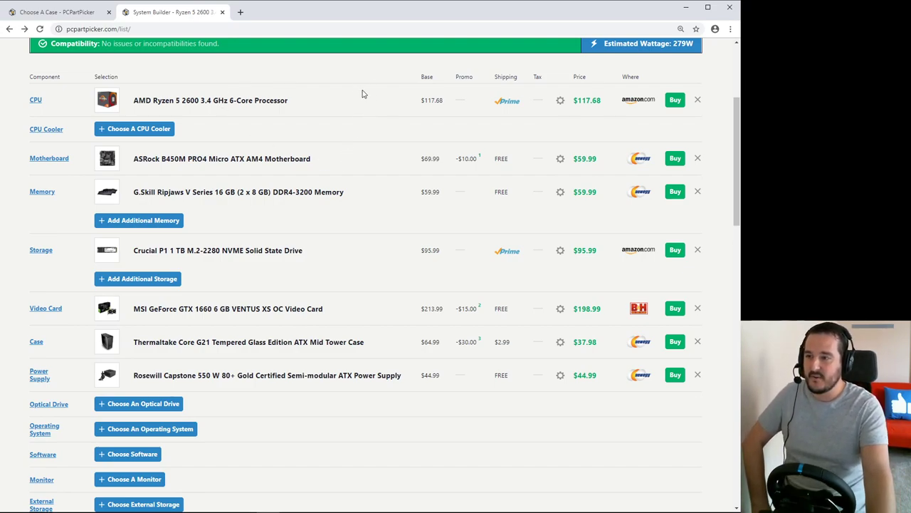
pyautogui.scroll(1, 363, 92)
pyautogui.scroll(-1, 361, 98)
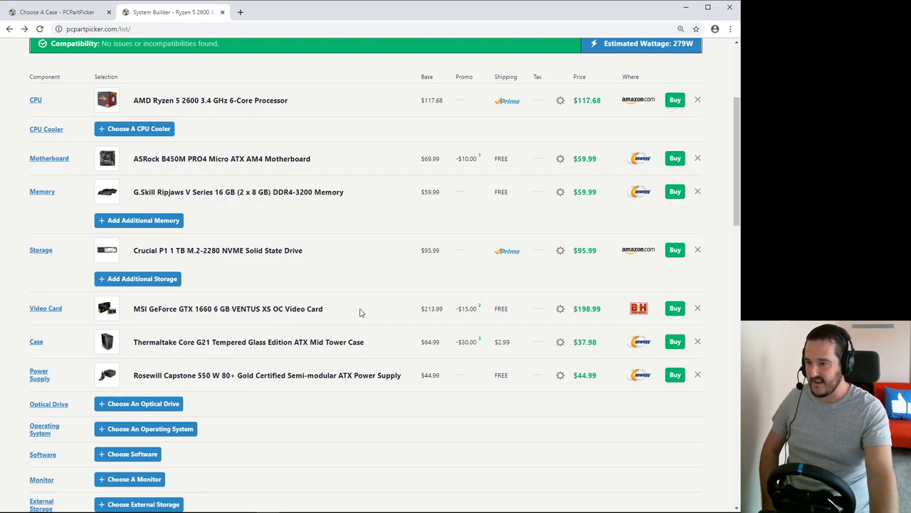
pyautogui.scroll(-2, 435, 385)
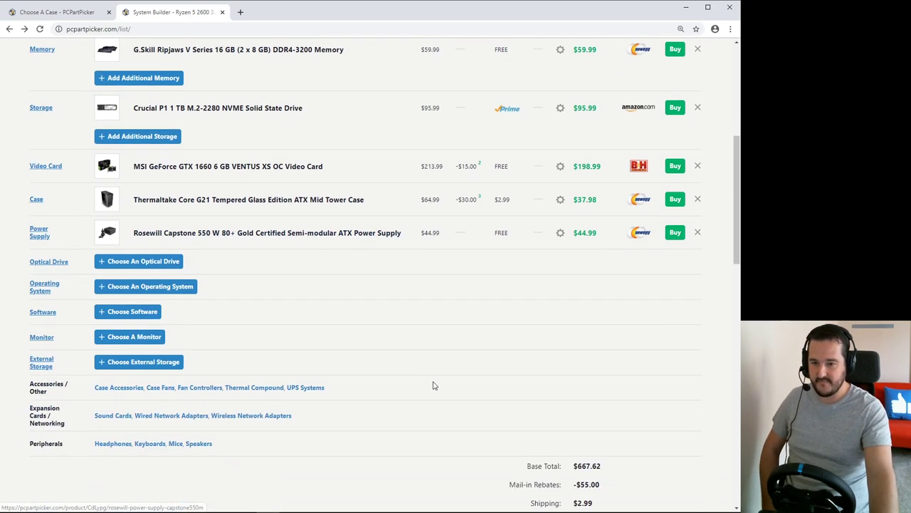
pyautogui.scroll(-1, 435, 385)
pyautogui.scroll(4, 434, 385)
pyautogui.scroll(-1, 435, 384)
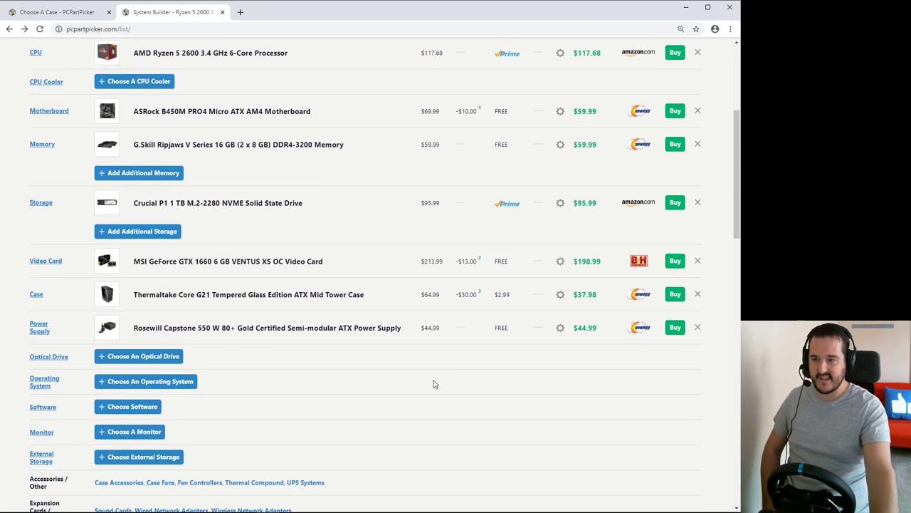
pyautogui.scroll(2, 434, 385)
pyautogui.scroll(-1, 434, 383)
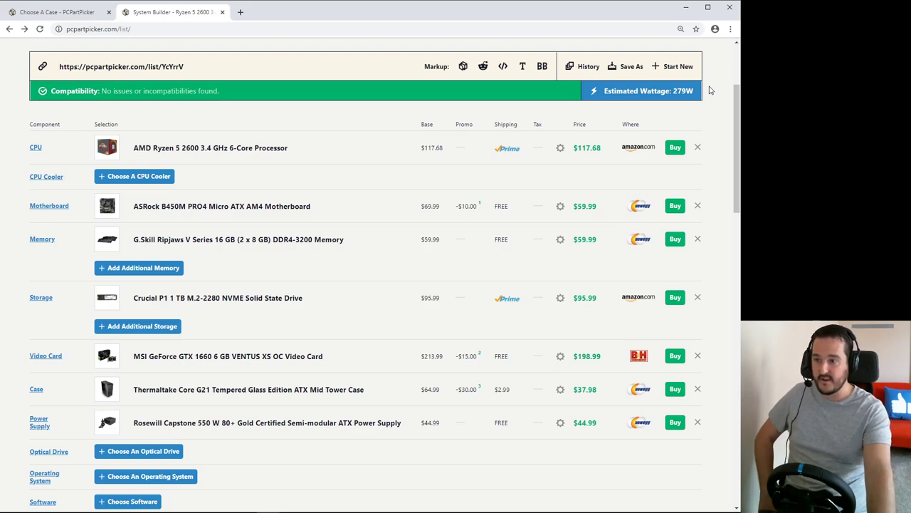
pyautogui.scroll(2, 709, 91)
pyautogui.scroll(-6, 709, 90)
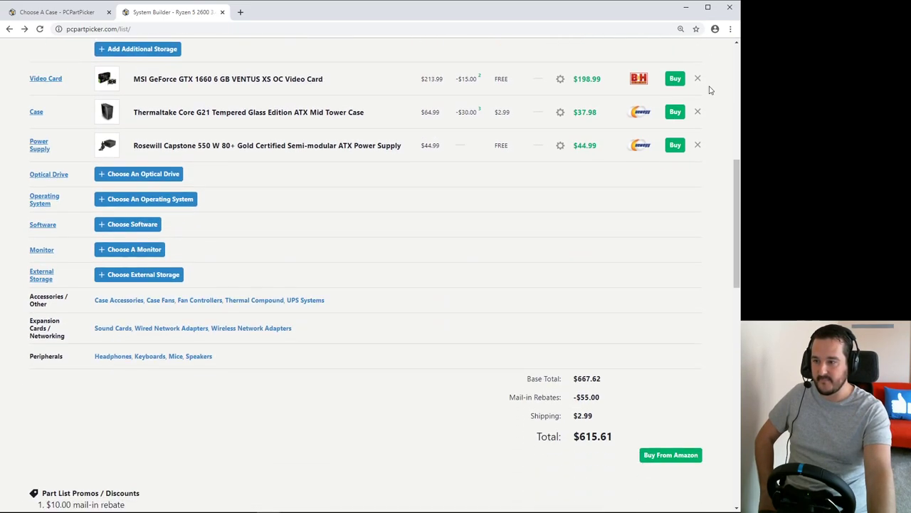
pyautogui.scroll(4, 709, 90)
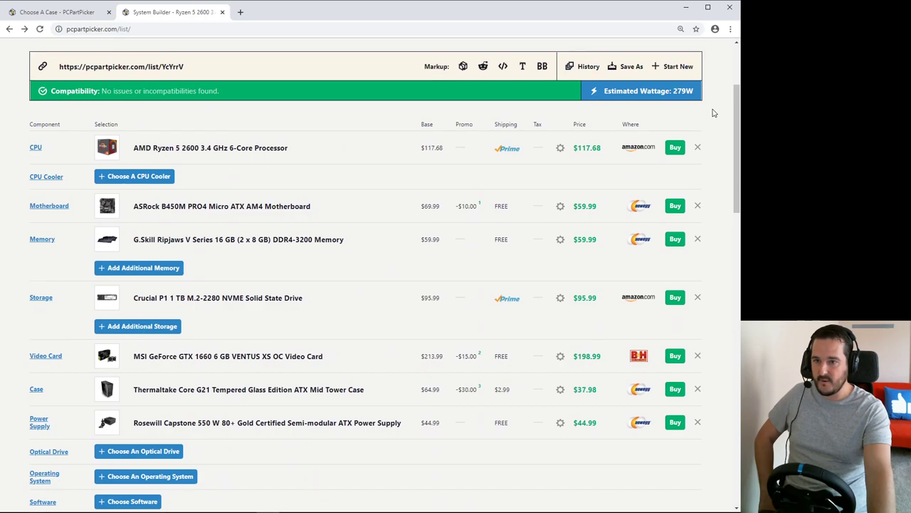
# Select the full shareable link of the part list above the compatibility notice.
pyautogui.scroll(2, 715, 115)
pyautogui.scroll(-1, 720, 135)
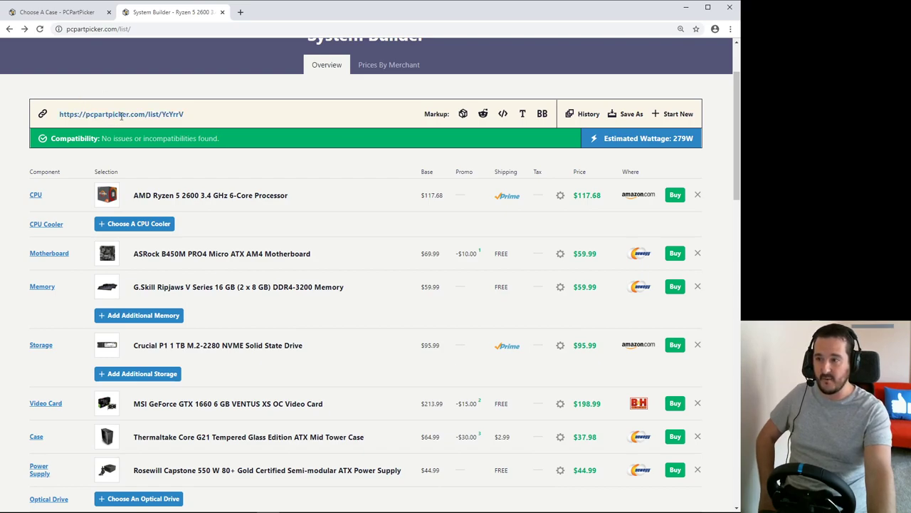
pyautogui.moveTo(185, 114); pyautogui.dragTo(53, 121)
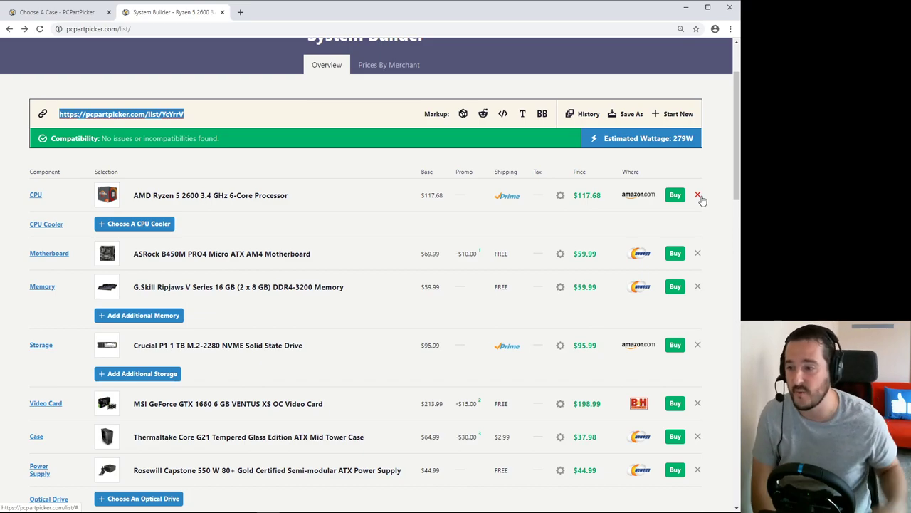
pyautogui.scroll(-2, 713, 226)
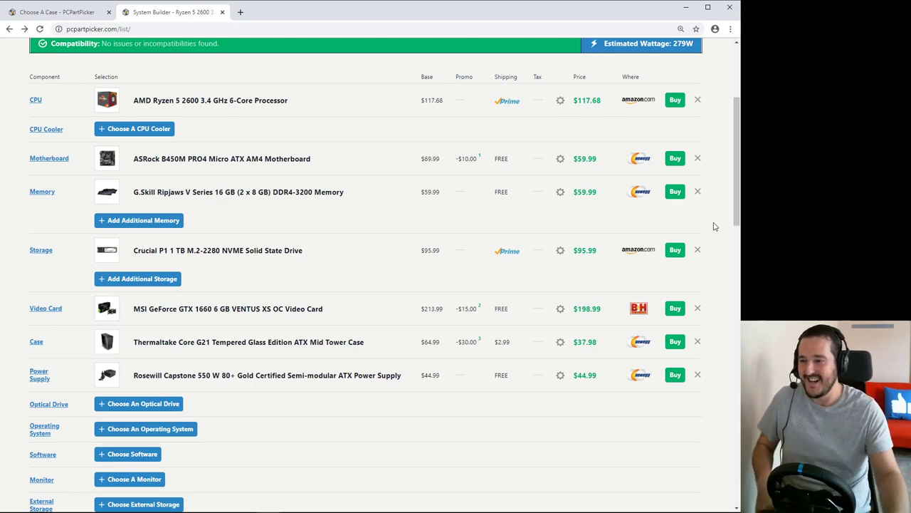
pyautogui.scroll(-1, 714, 226)
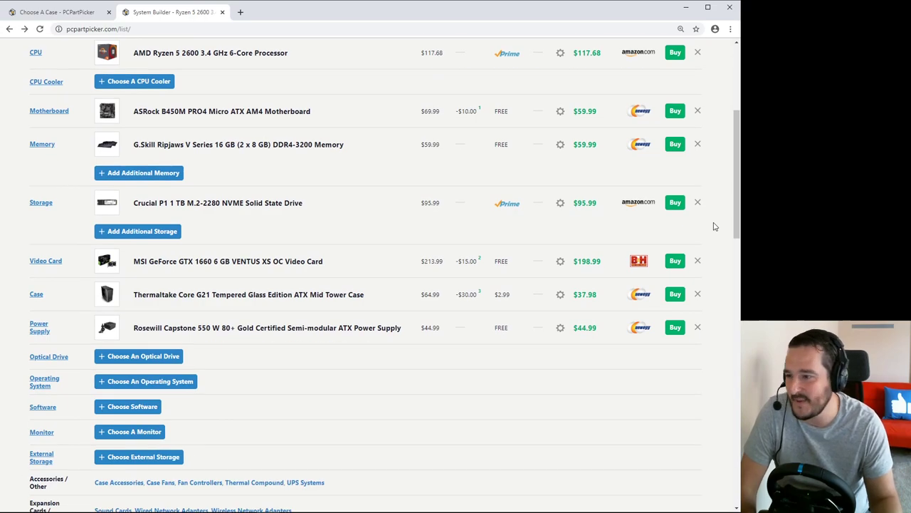
pyautogui.scroll(1, 715, 226)
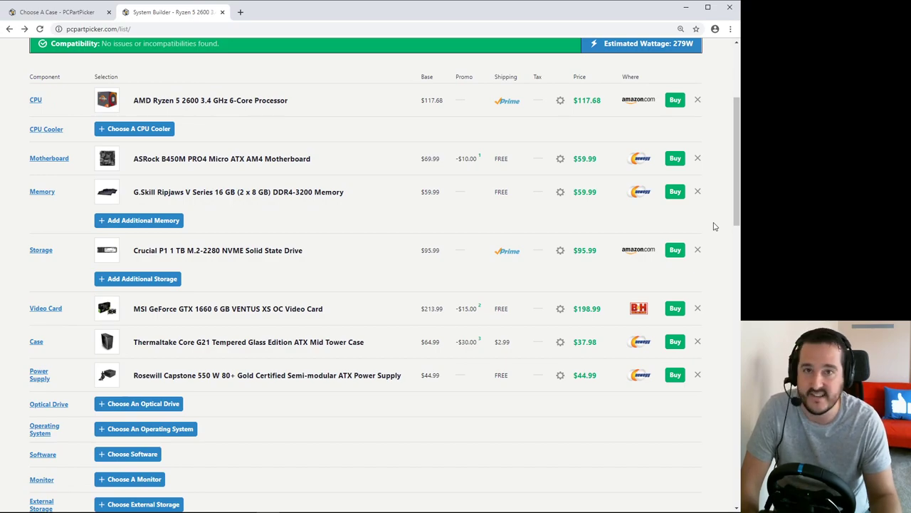
pyautogui.scroll(-6, 714, 227)
pyautogui.scroll(8, 714, 226)
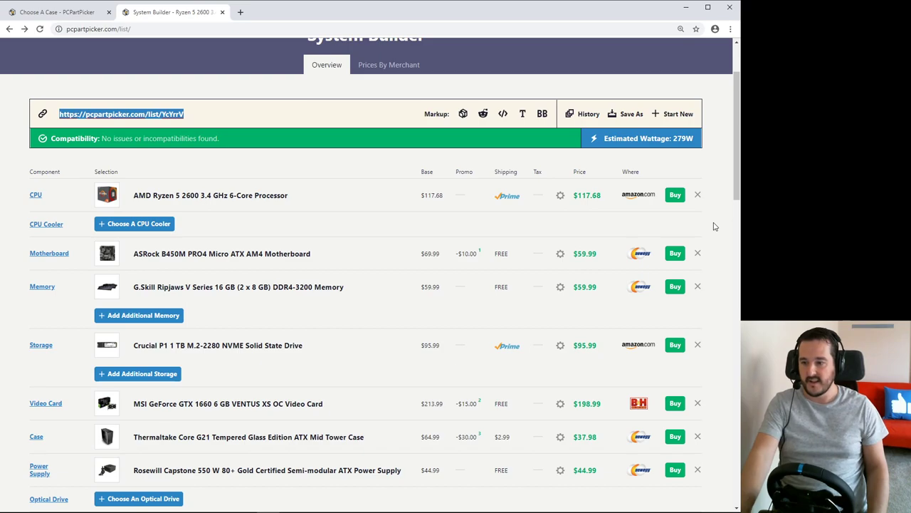
pyautogui.scroll(-3, 715, 226)
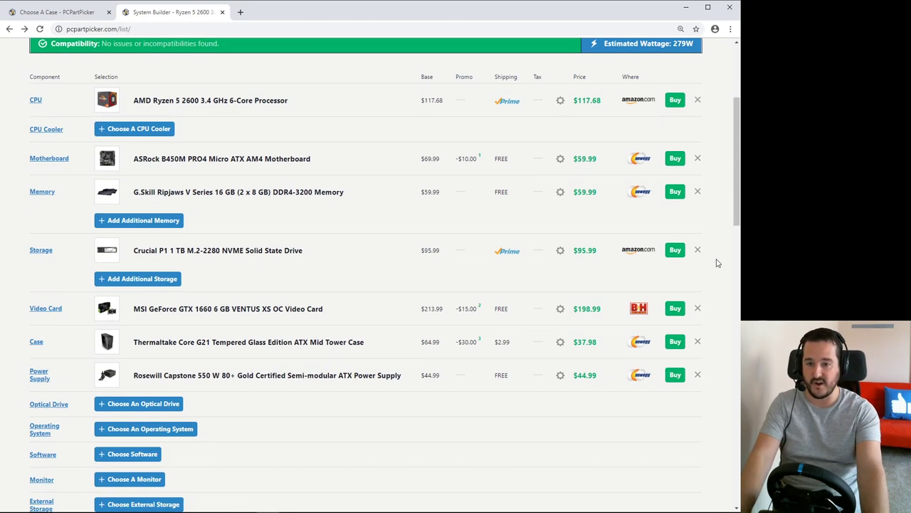